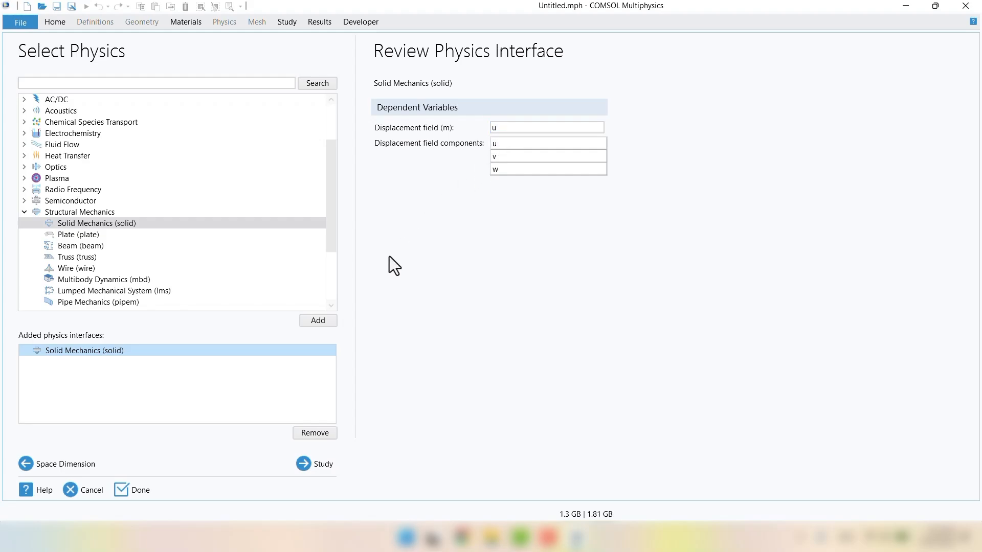
Finish the model setup with a Stationary study and set the geometry's length unit to mm
click(324, 472)
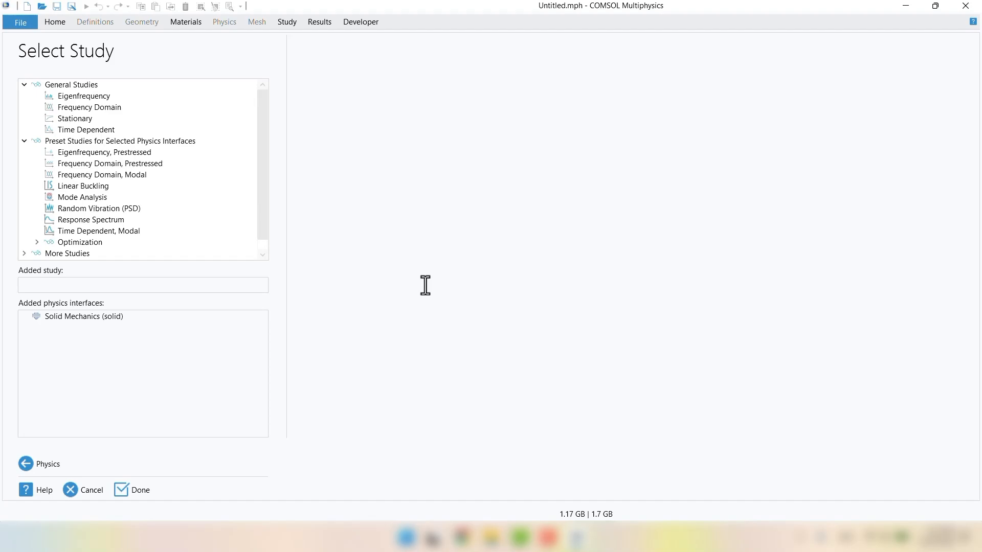
click(92, 121)
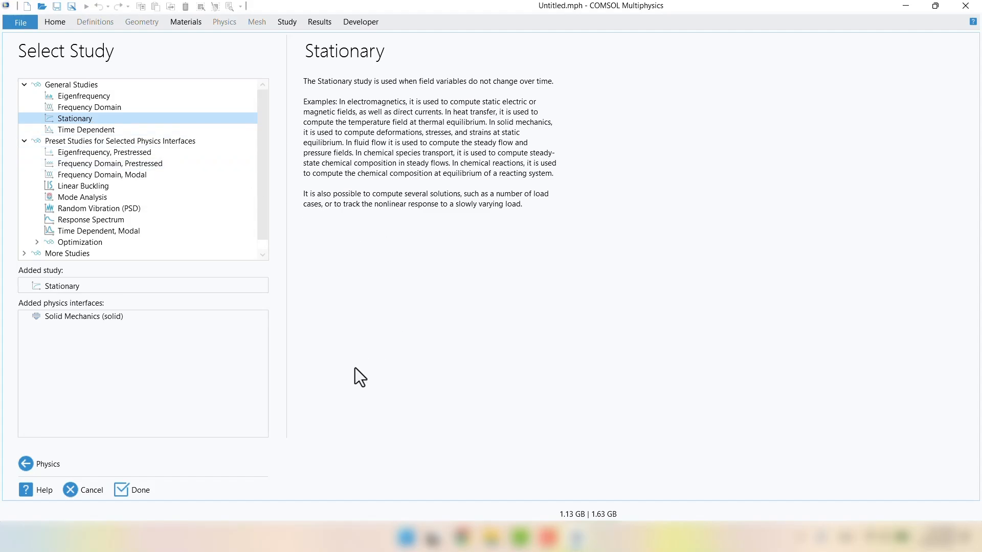
click(146, 489)
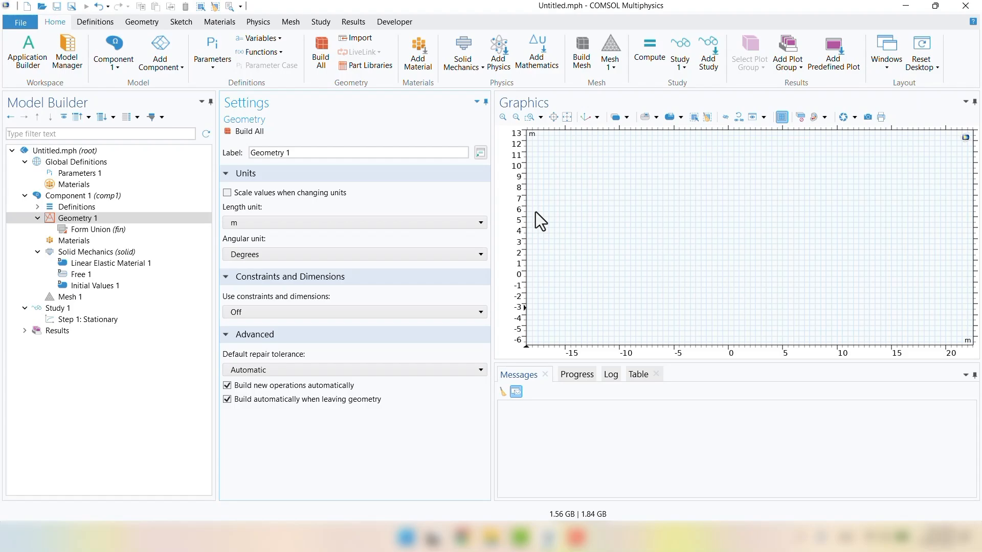
click(237, 227)
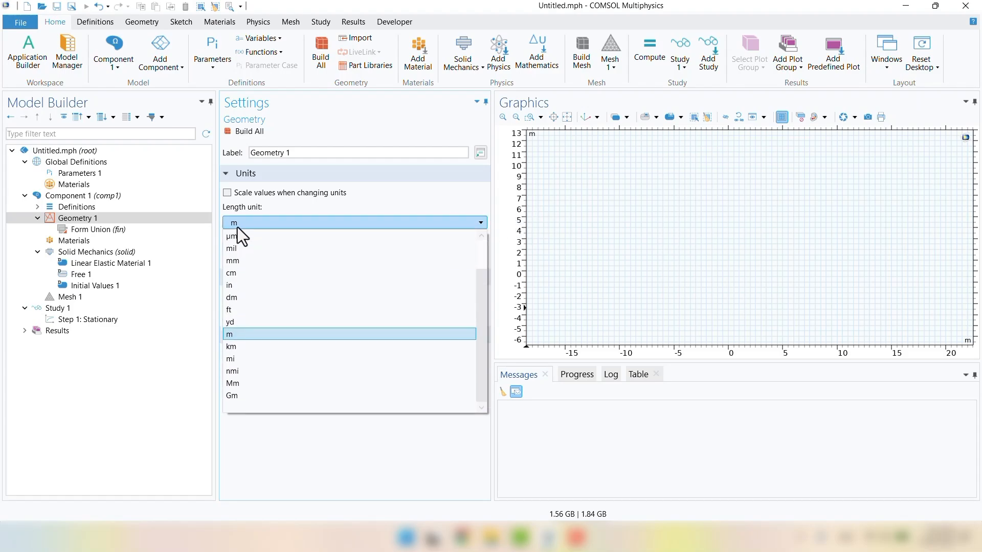
click(238, 264)
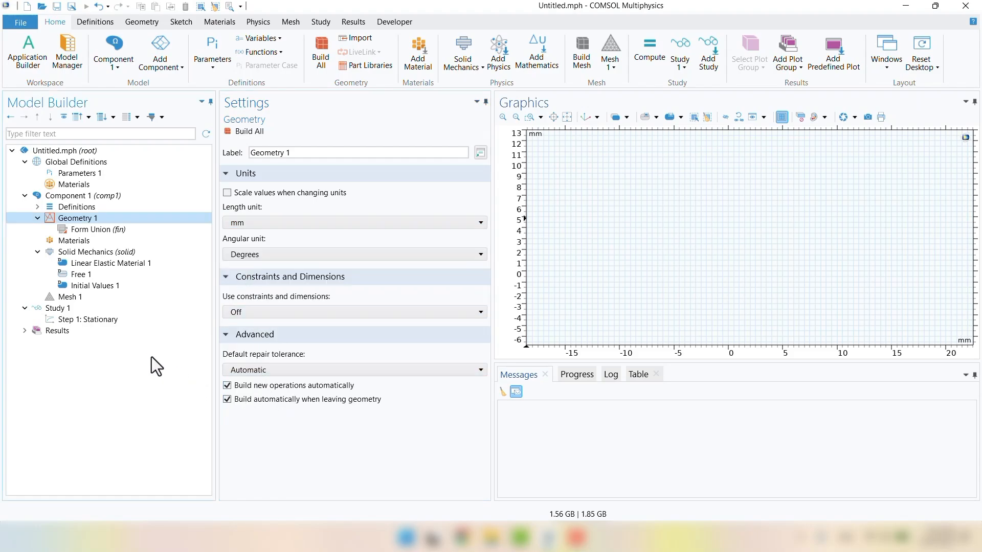
Add a circle to Geometry 1 with a radius of 10 mm and a sector angle of 180 degrees, and build it
right_click(68, 219)
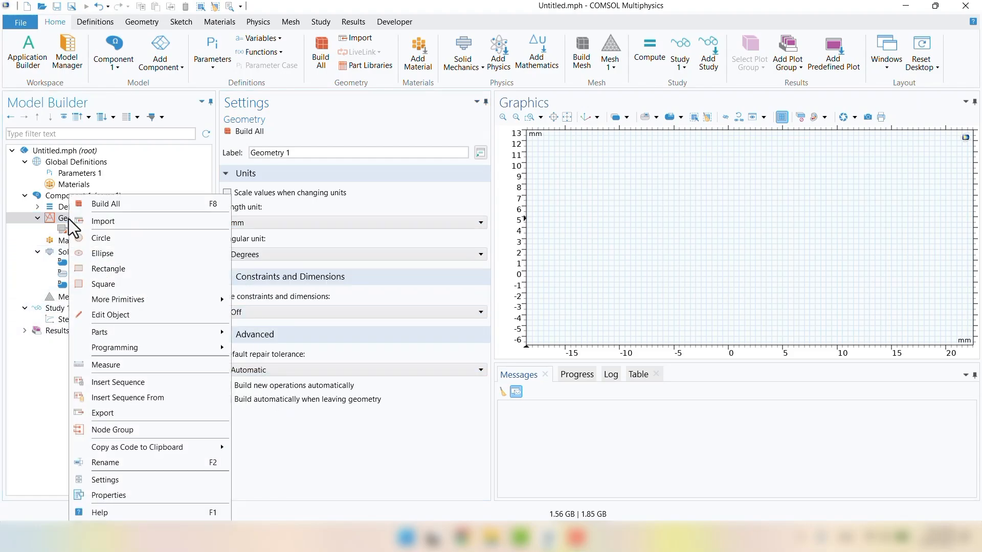
click(88, 238)
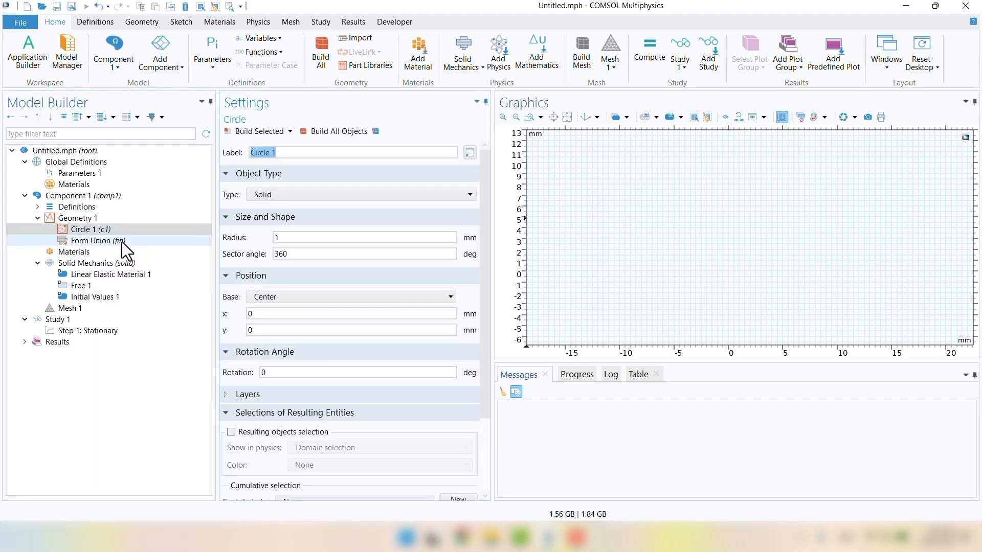
click(146, 22)
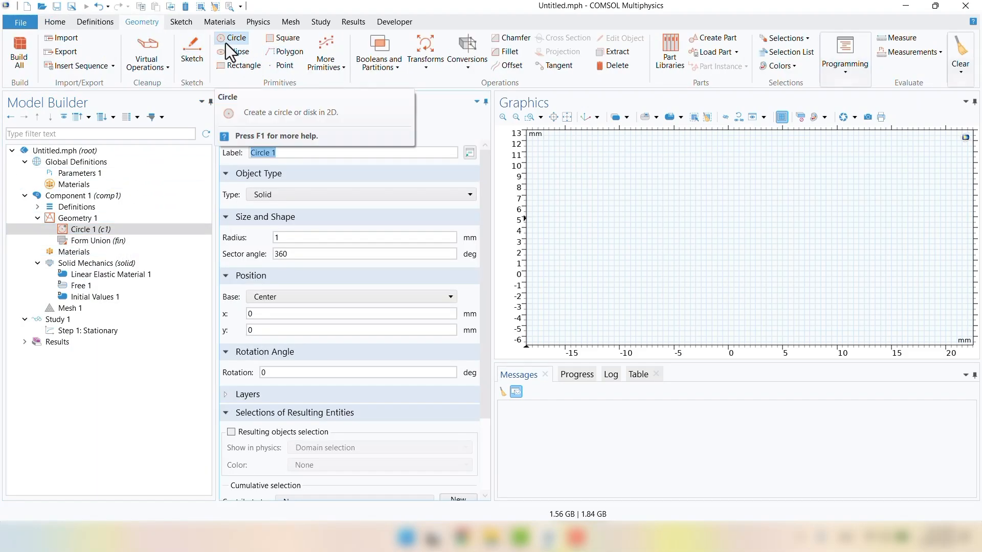
click(182, 22)
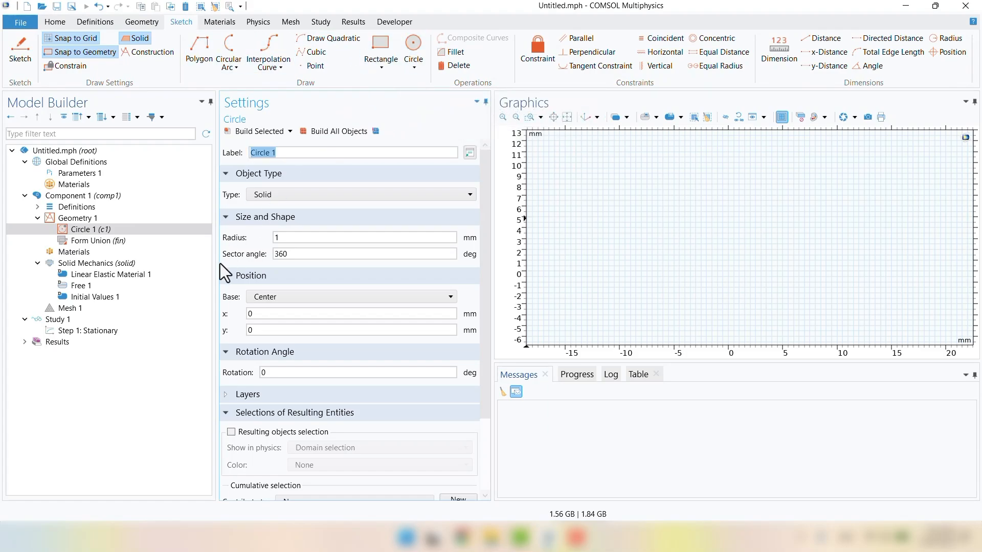
double_click(303, 241)
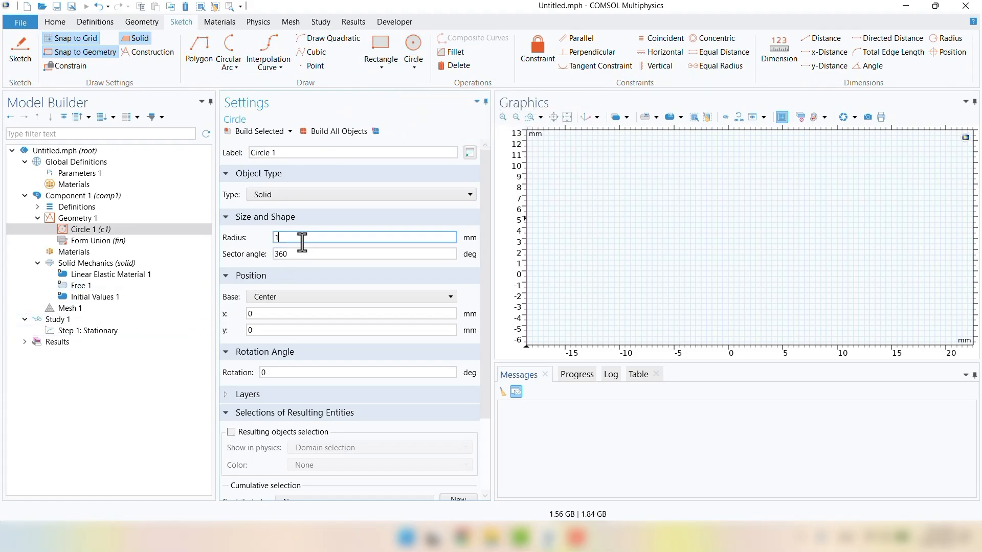
text(10)
click(296, 254)
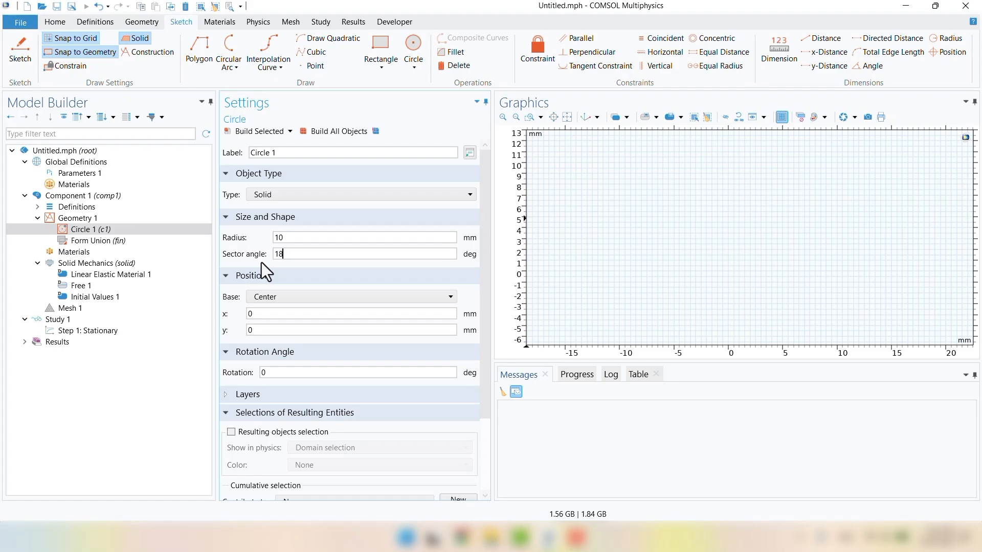
click(317, 132)
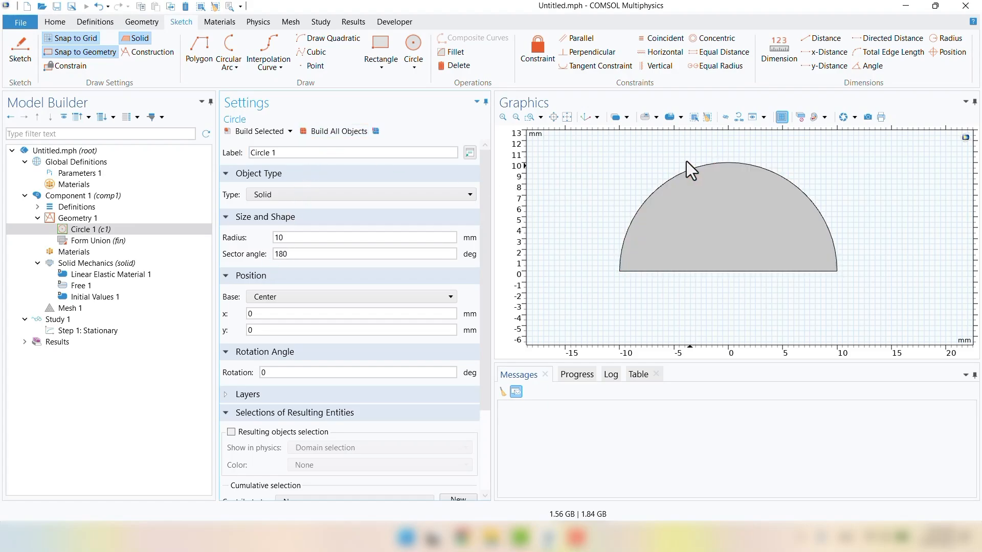
Set the half circle's rotation to 90 degrees, rebuild the geometry and fit it in view
double_click(368, 376)
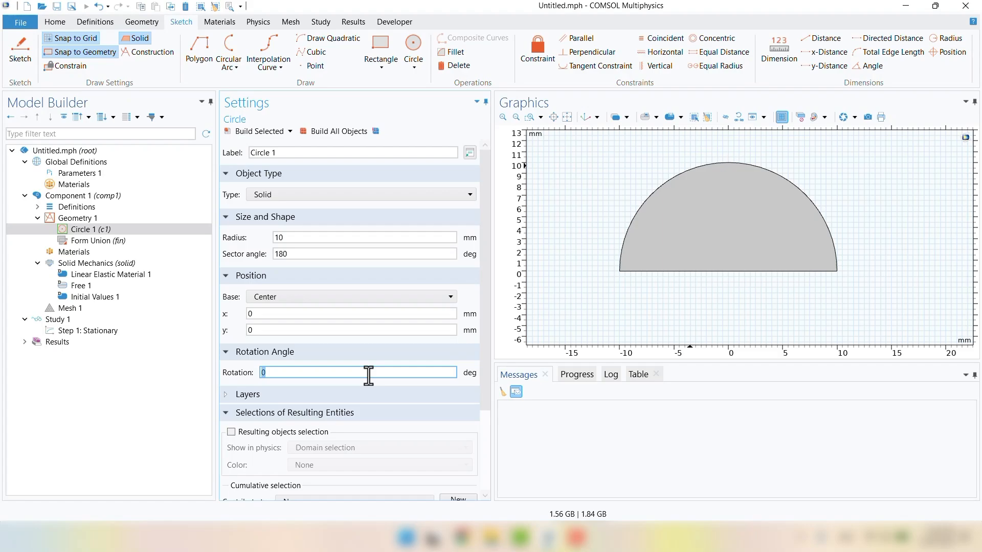
text(90)
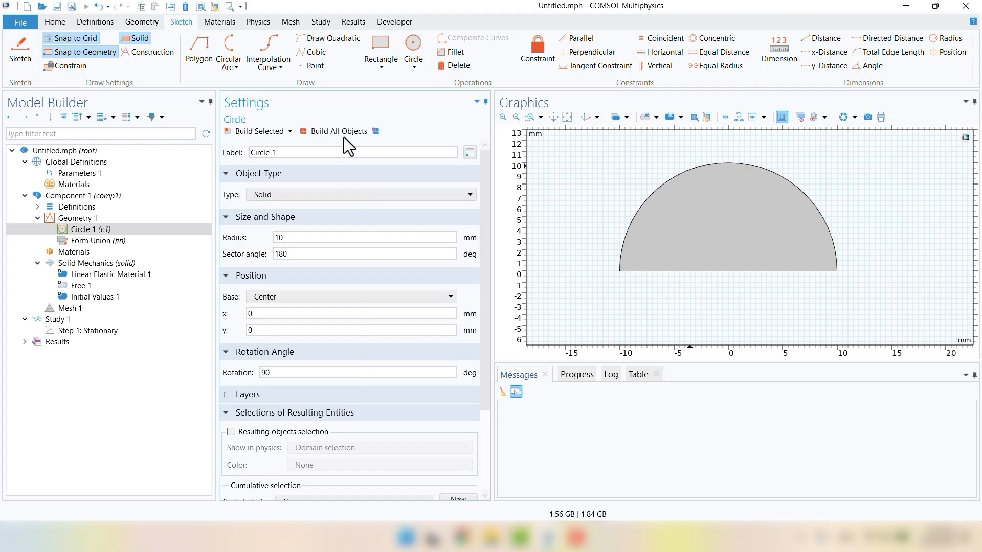
click(341, 133)
drag(573, 193, 579, 163)
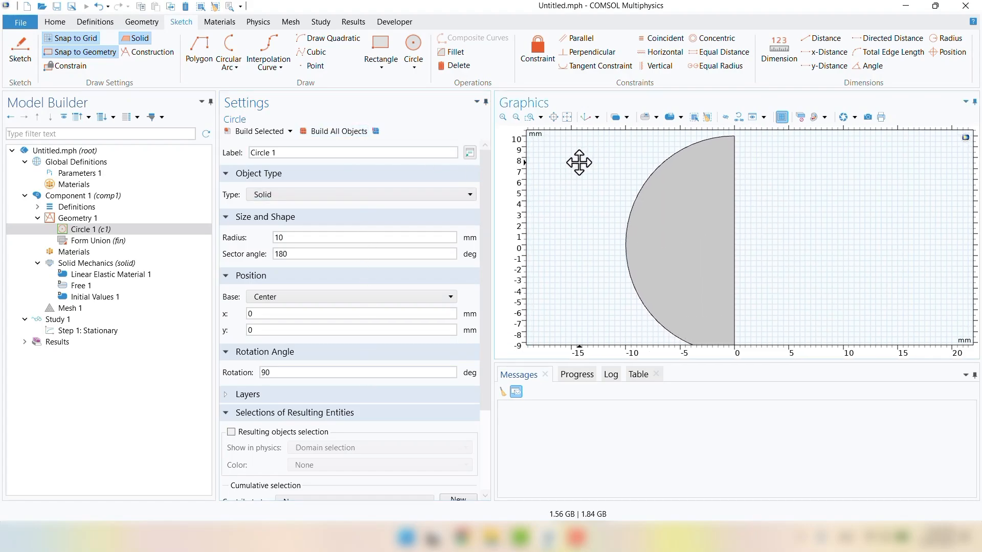
click(566, 117)
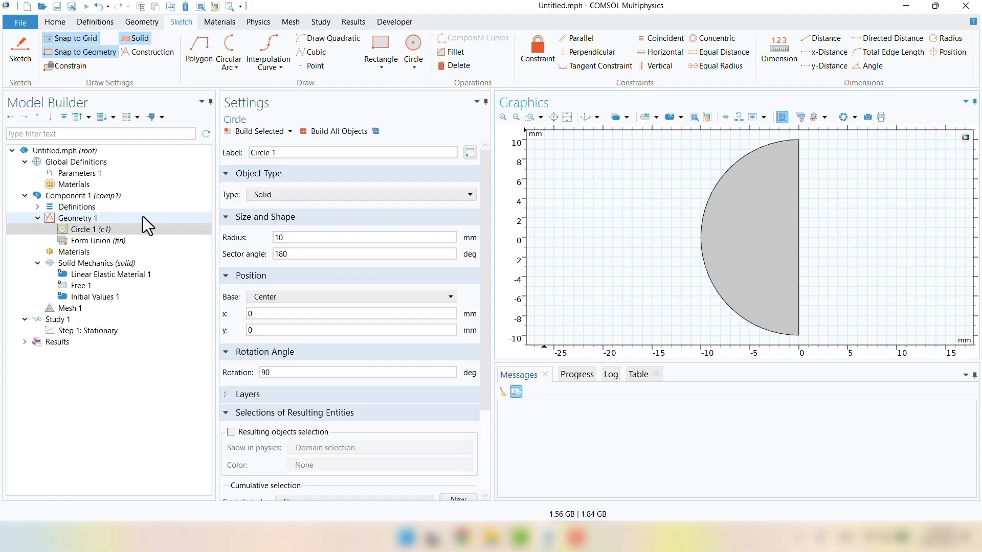
Duplicate Circle 1, set the copy's radius to 9 mm and build it
click(80, 231)
right_click(81, 231)
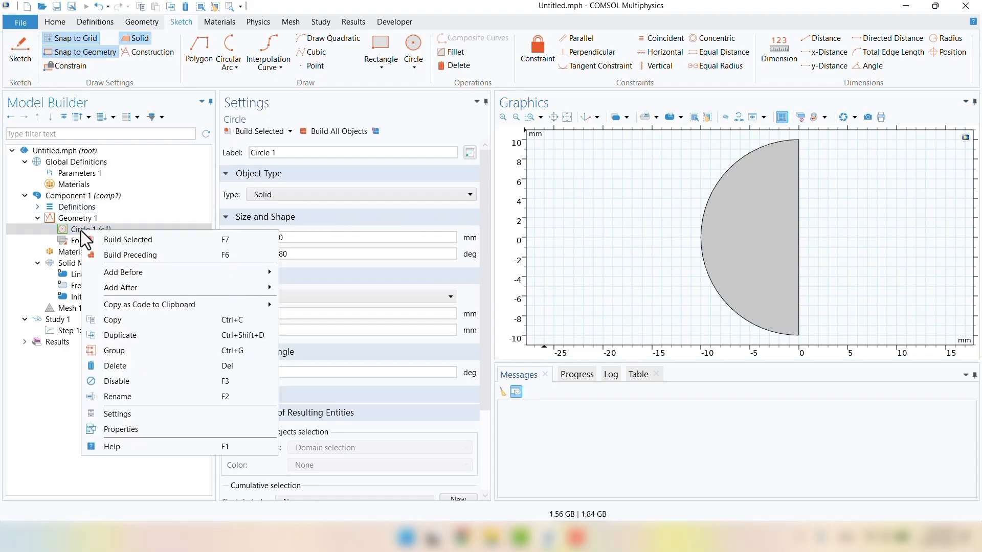
click(111, 333)
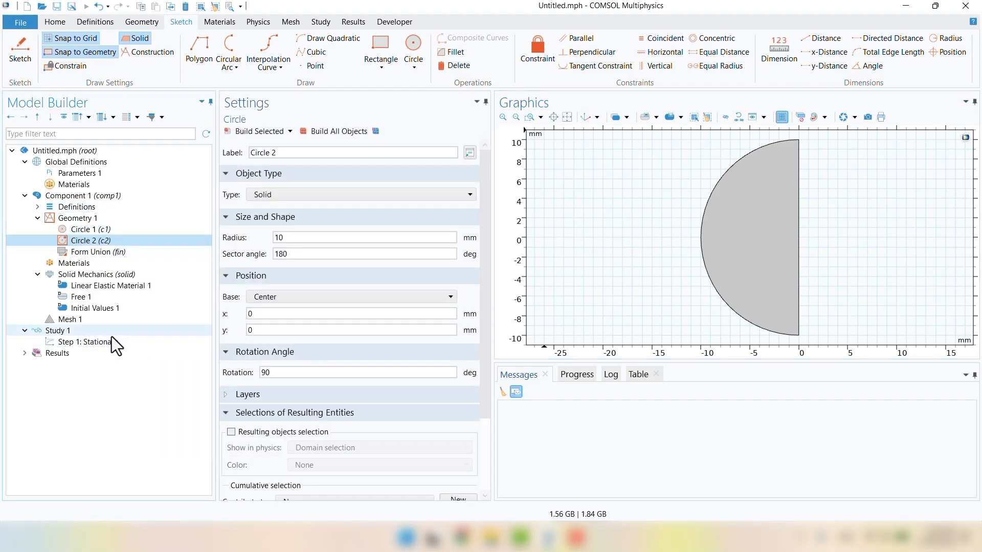
click(307, 238)
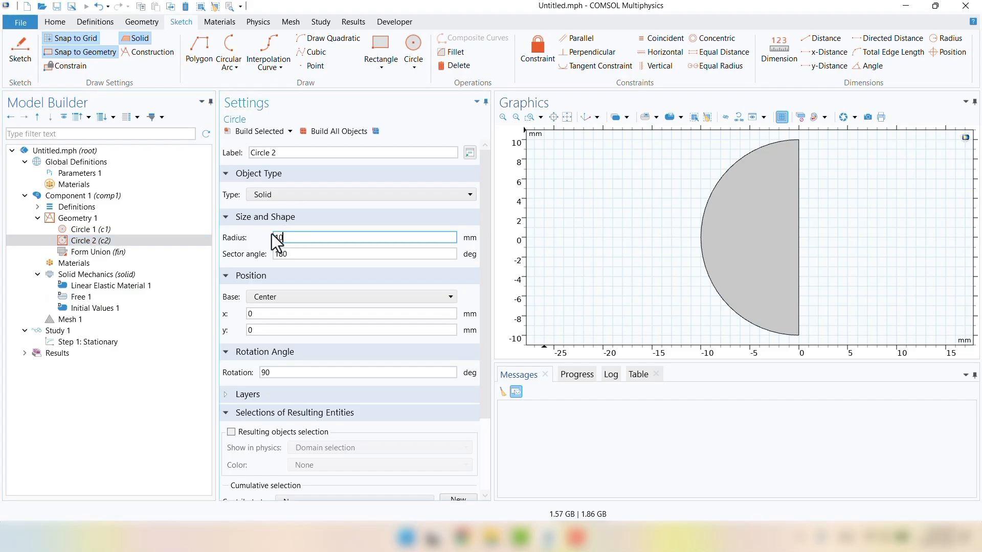
double_click(273, 236)
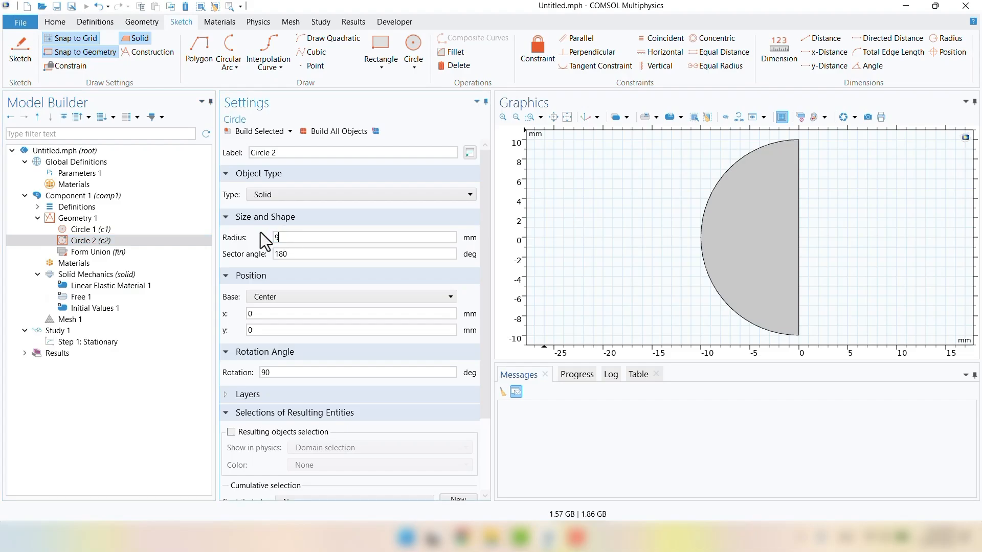
click(346, 130)
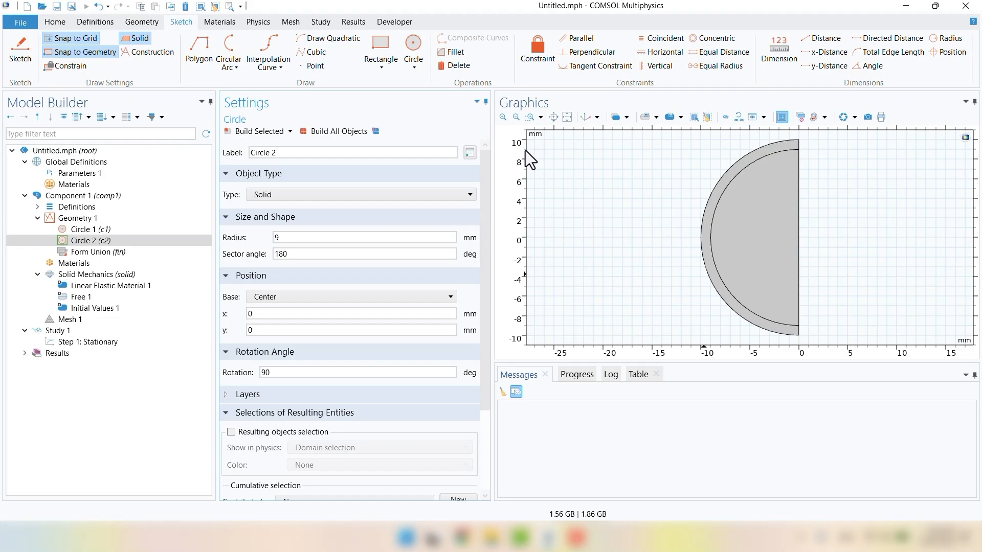
Create a Difference that subtracts the inner half circle c2 from the outer half circle c1, and build it
click(132, 23)
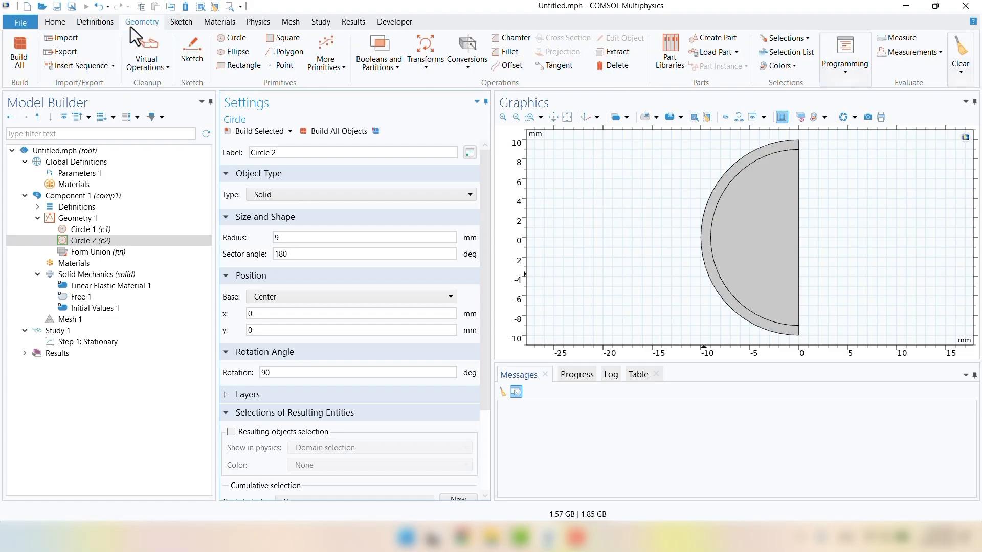
click(380, 69)
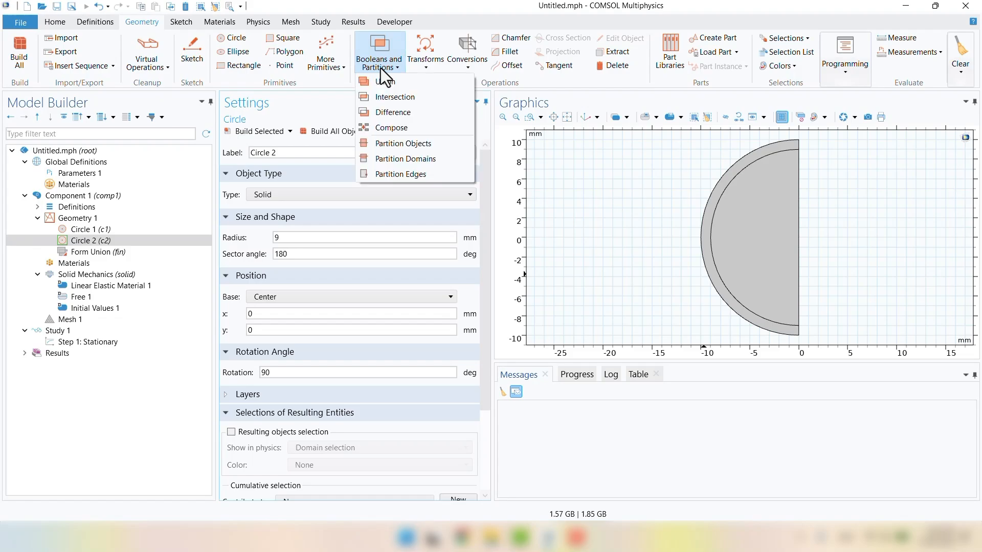
click(391, 111)
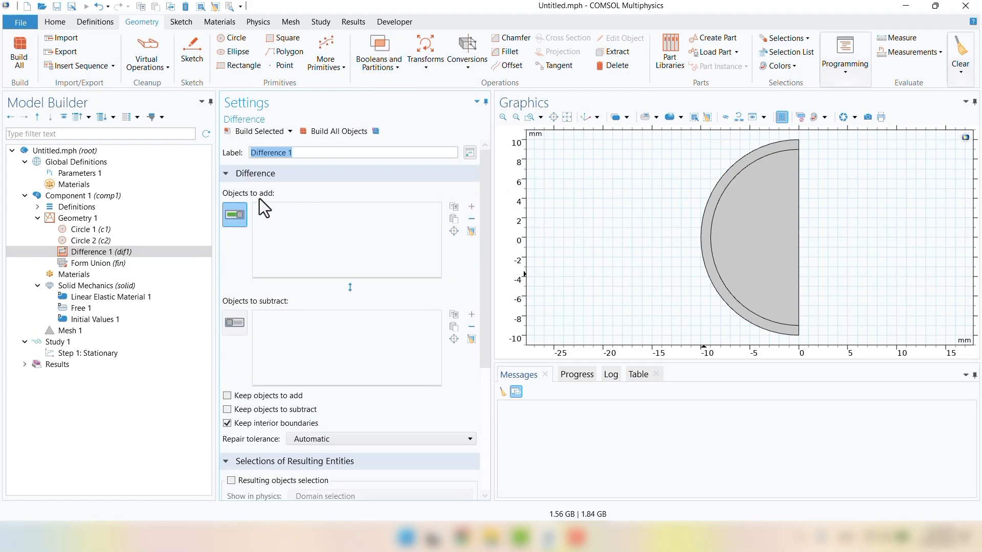
click(713, 189)
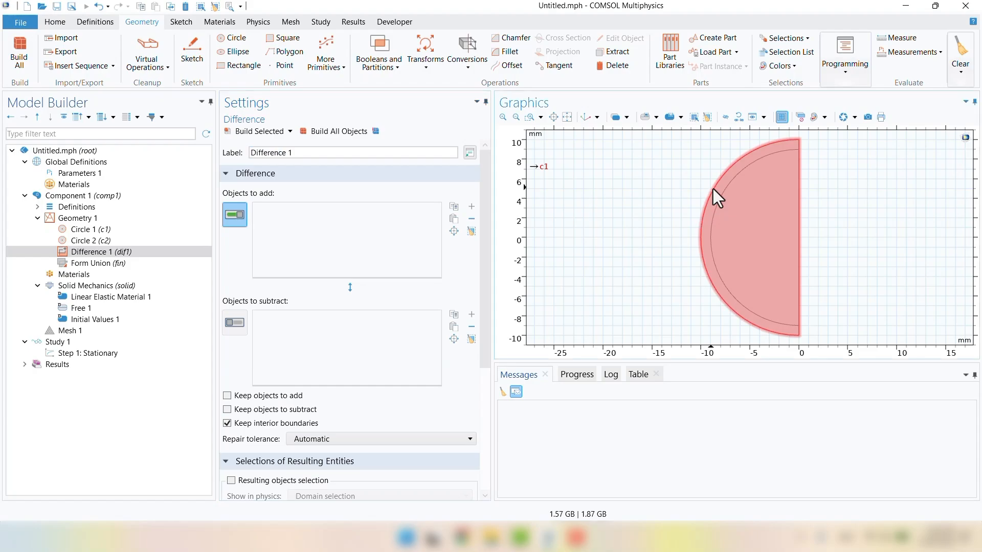
click(235, 322)
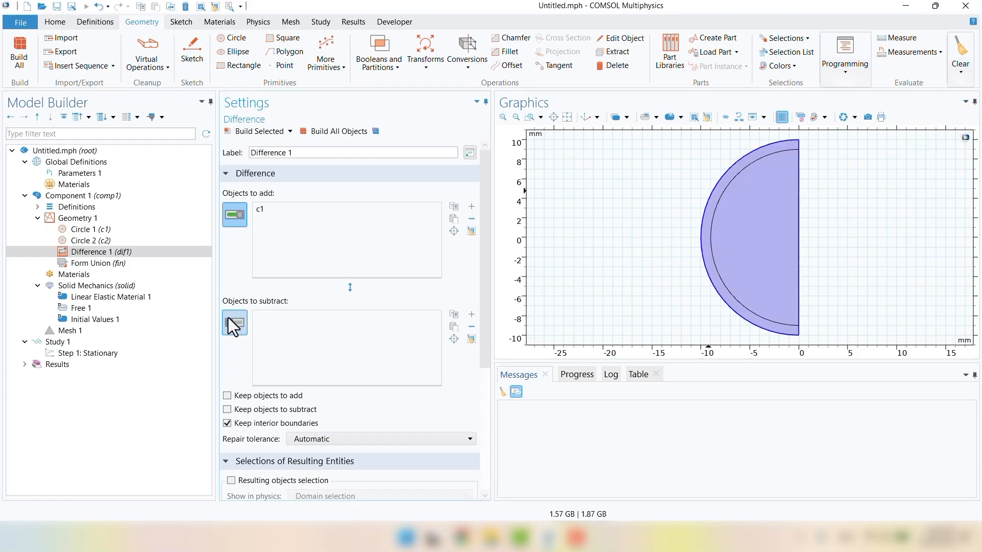
click(788, 267)
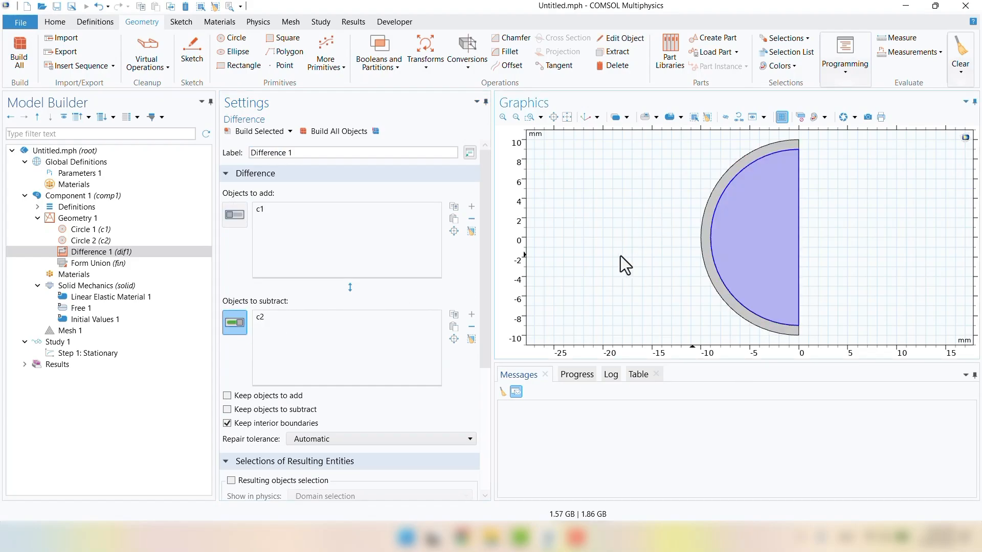
click(337, 134)
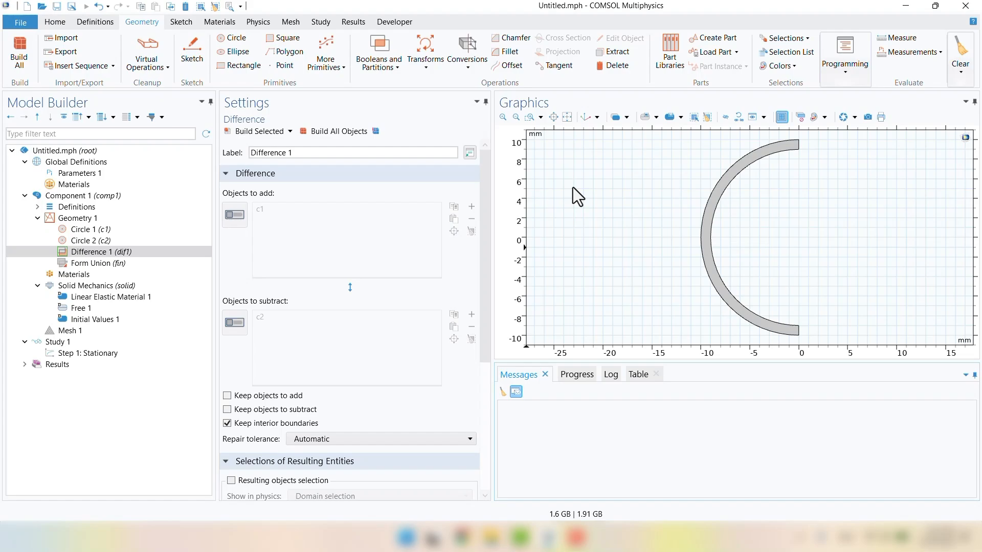
Add a rectangle primitive to the geometry
click(221, 68)
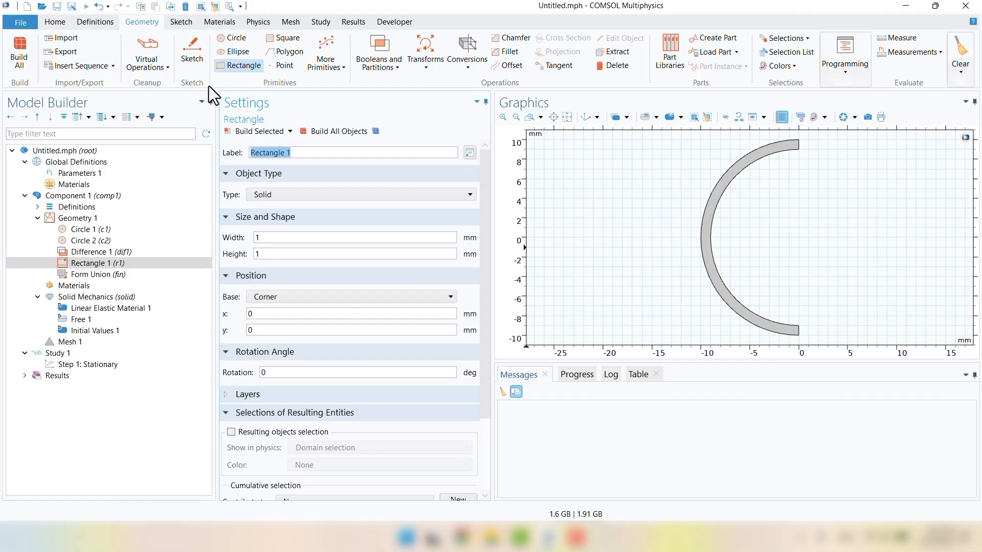
click(75, 219)
right_click(75, 220)
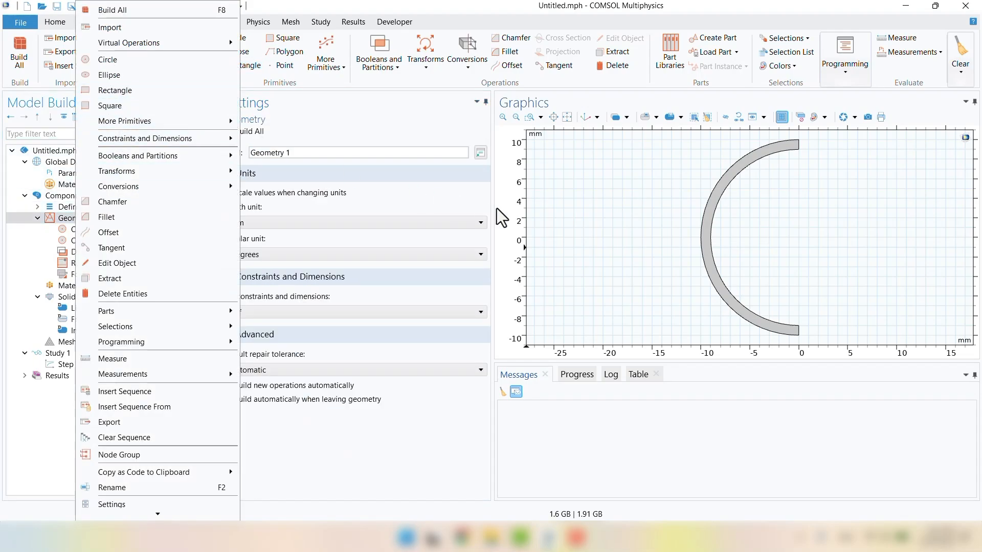
click(576, 233)
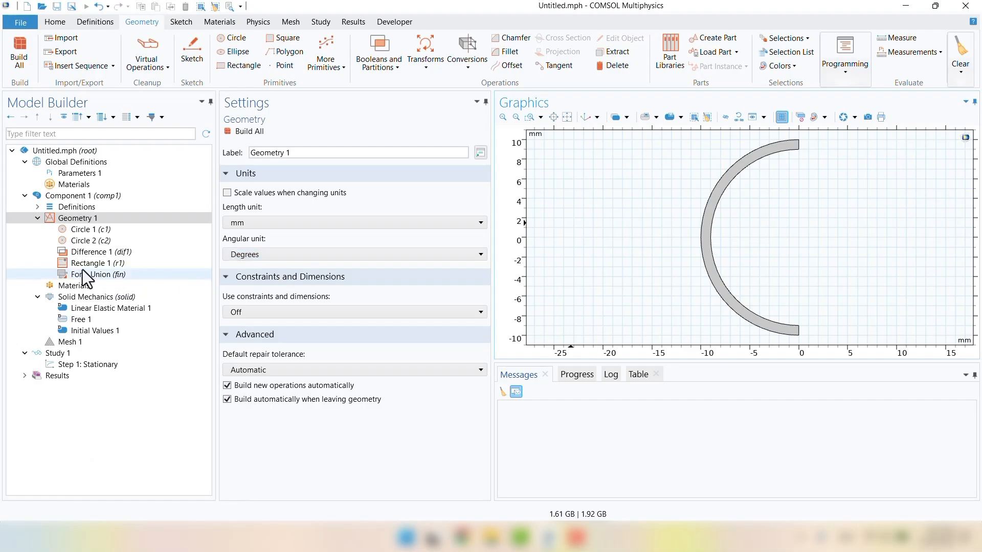
Set the width of Rectangle 1 to 9 mm and build it
click(80, 265)
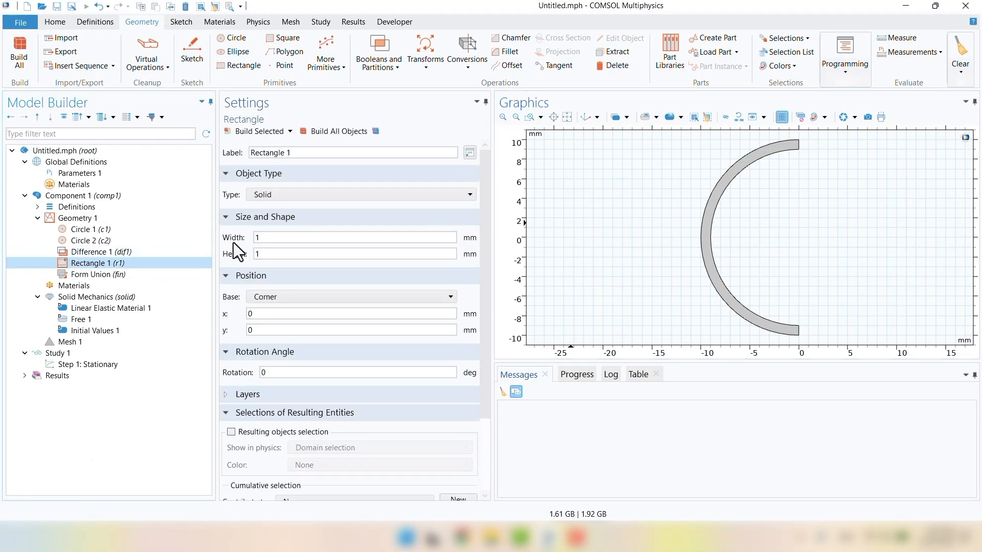
click(305, 237)
double_click(305, 238)
text(9)
click(320, 134)
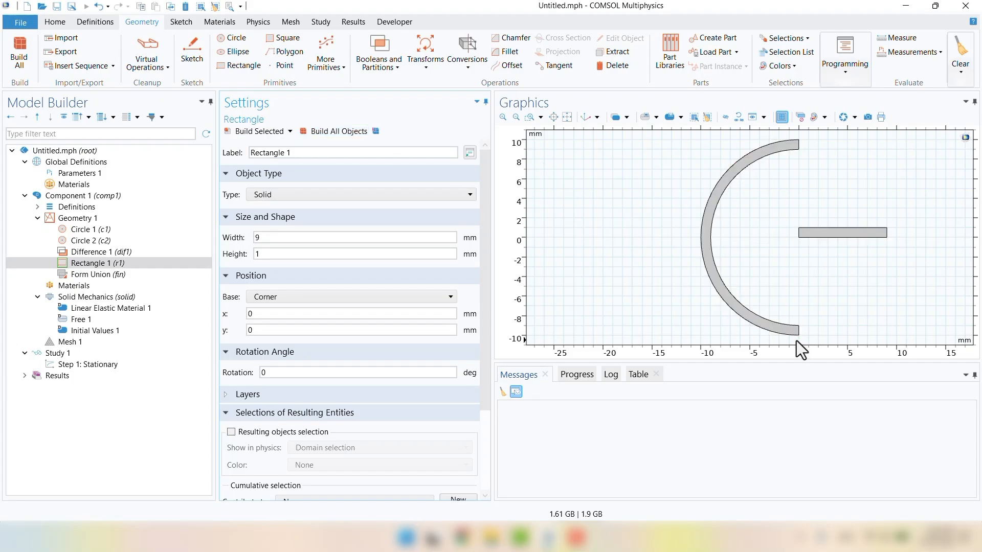
Position Rectangle 1 with its corner at x = -9 mm, y = -11 mm, and build all objects
double_click(320, 315)
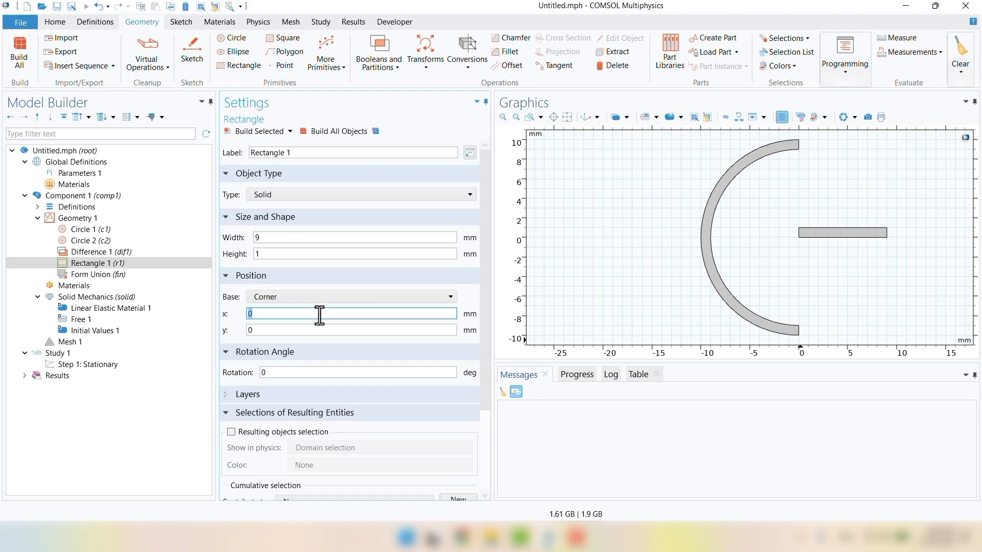
text(-9)
double_click(318, 329)
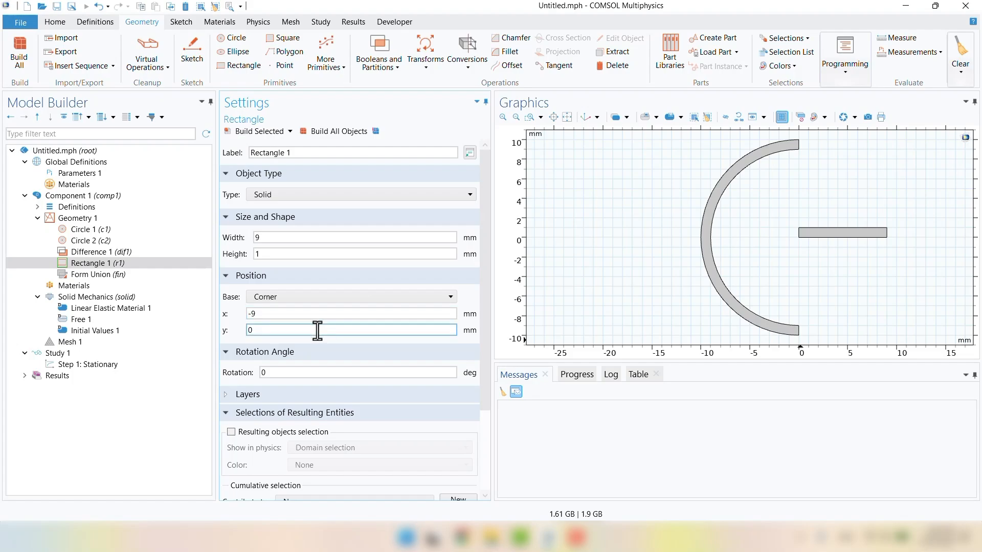
text(-11)
click(349, 129)
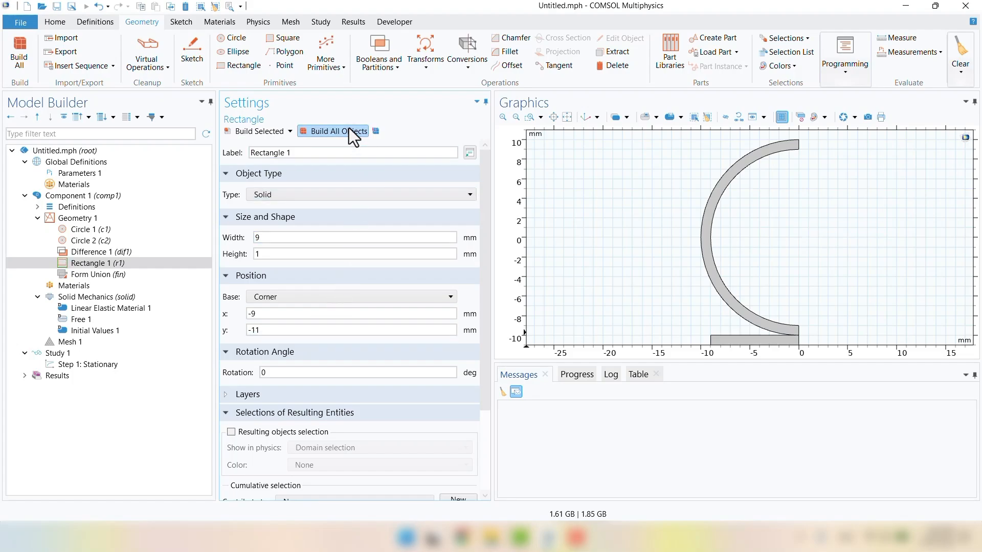
right_drag(636, 256, 621, 238)
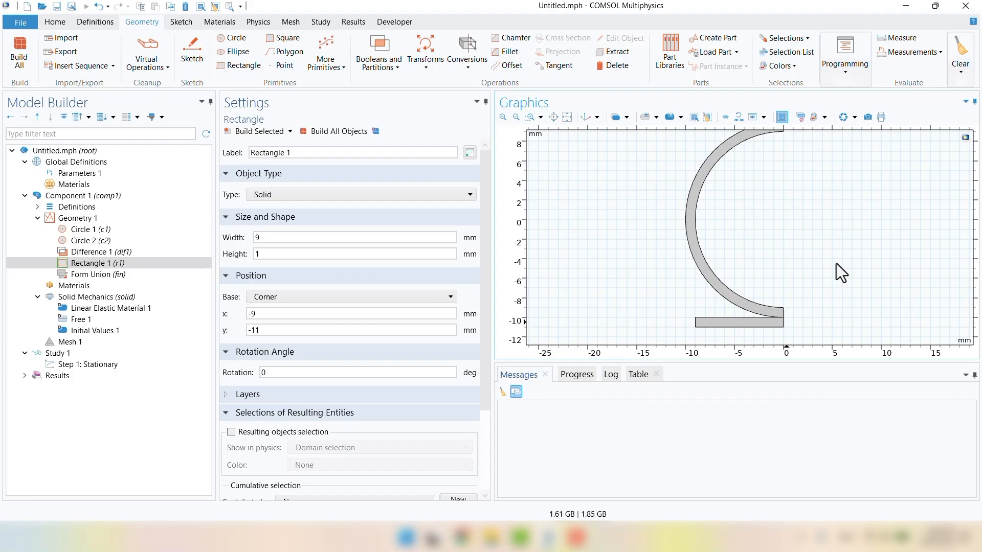
Duplicate Rectangle 1, set the copy's y position to 10 mm, and build all objects
click(80, 264)
right_click(80, 265)
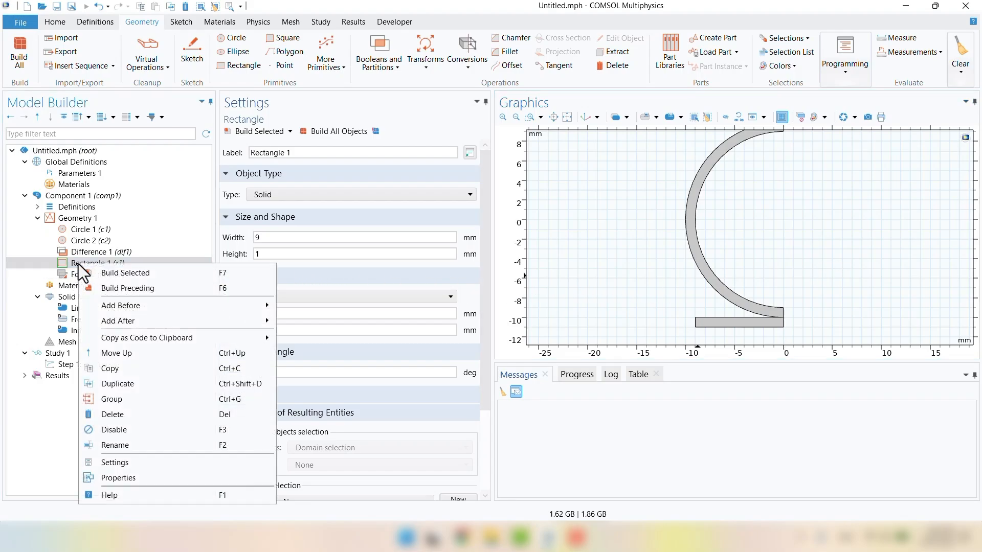
click(118, 383)
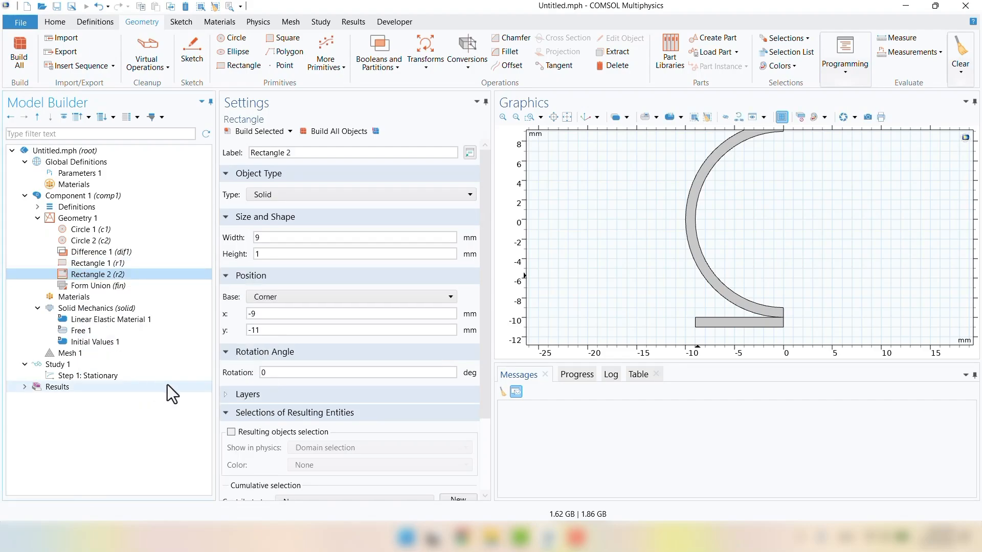
click(255, 330)
key(ctrl+a)
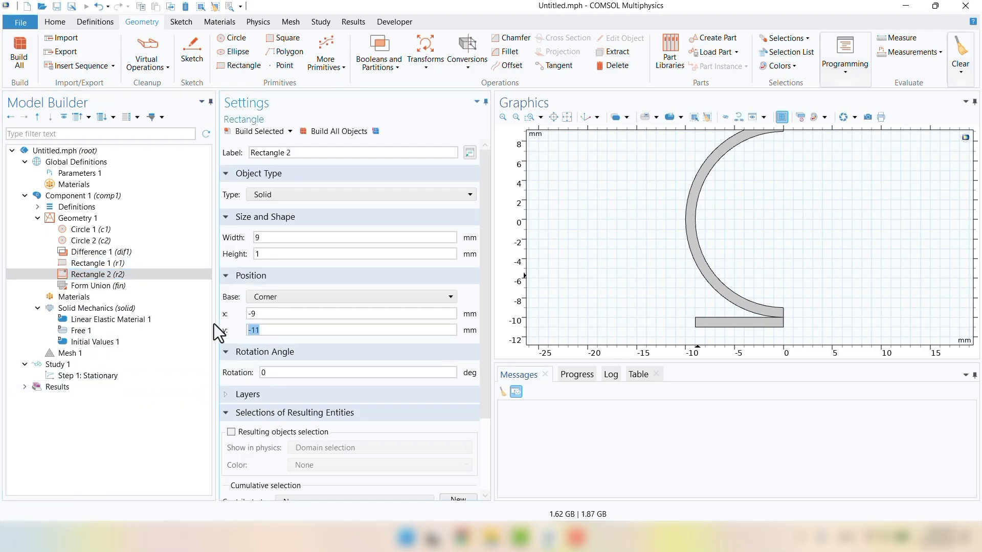
text(10)
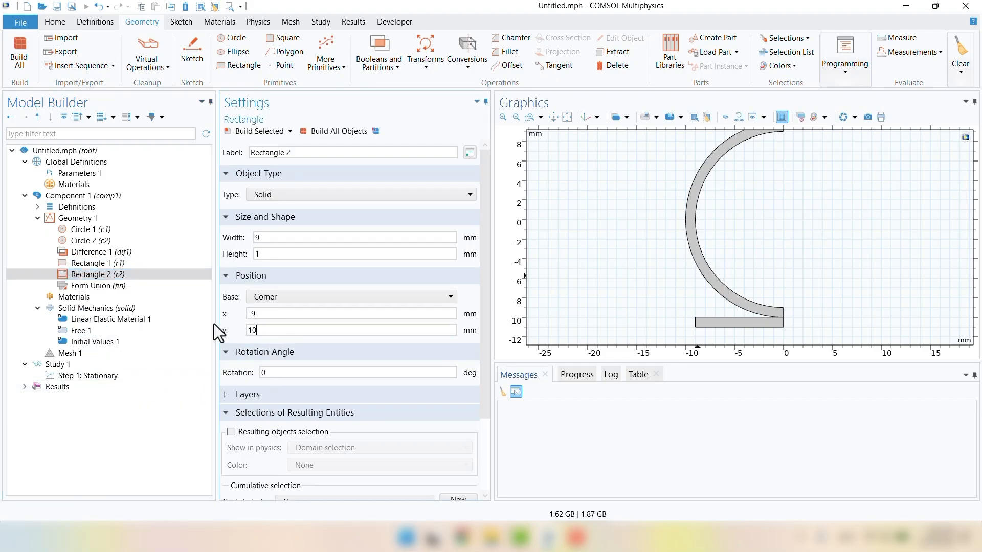
click(339, 131)
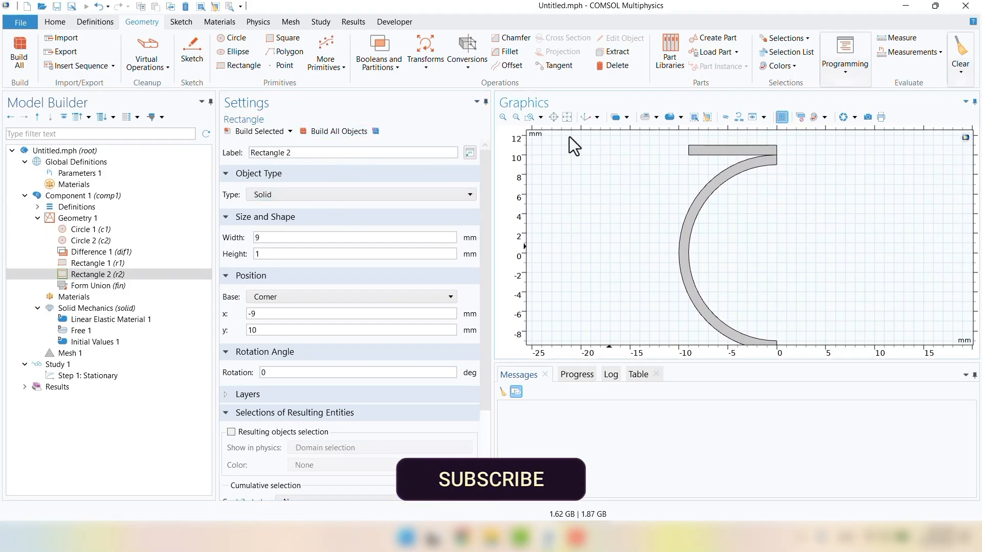
click(567, 117)
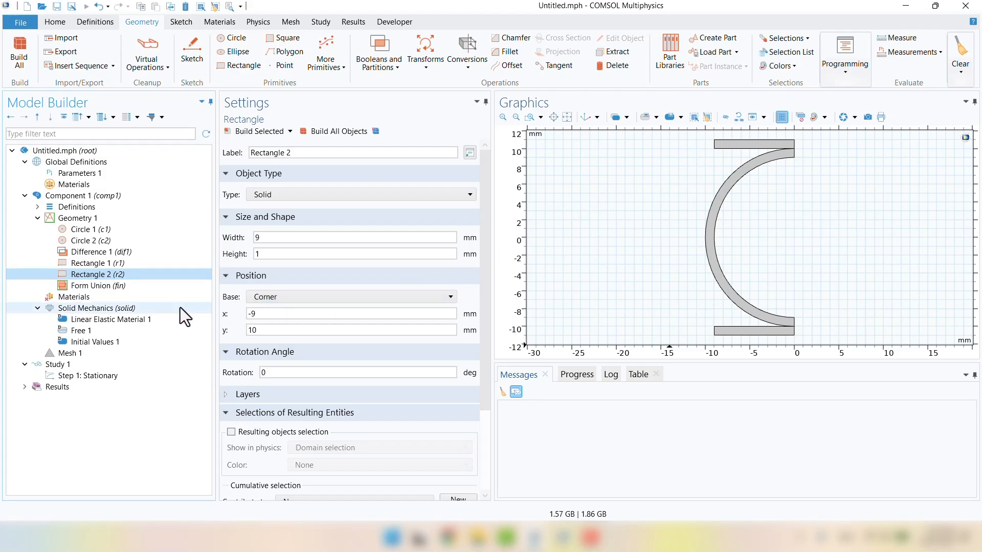
Add the built-in material Structural steel to the component and look through its material properties
right_click(70, 298)
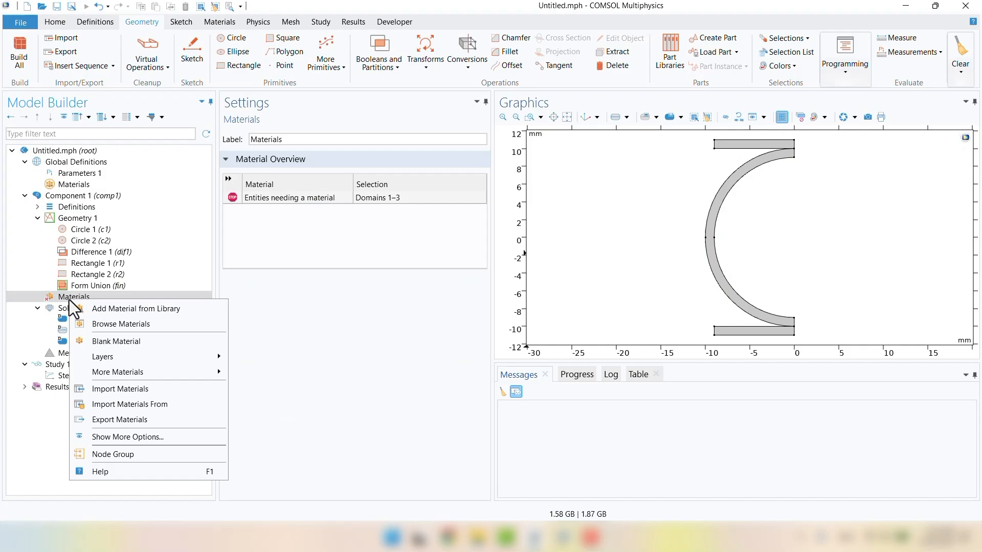
click(102, 307)
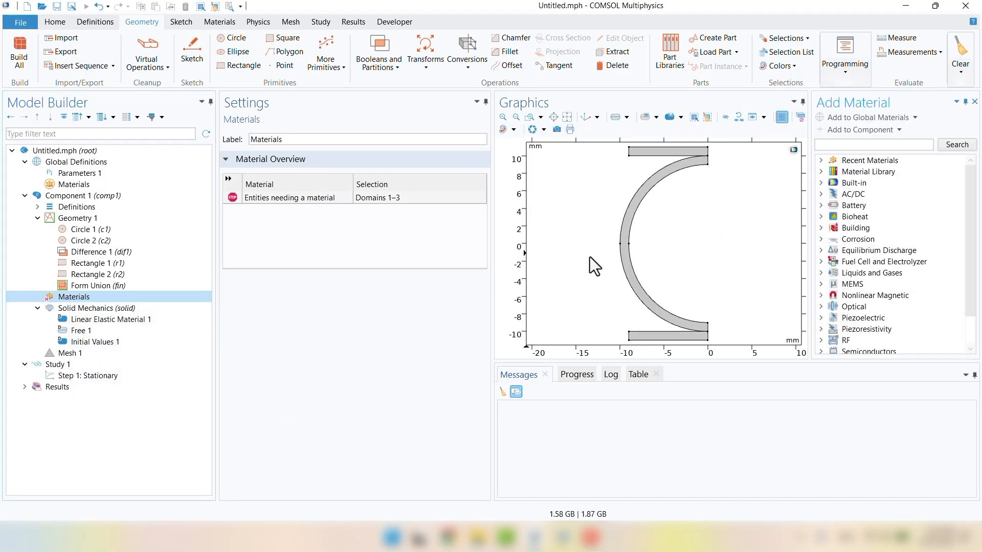
click(822, 182)
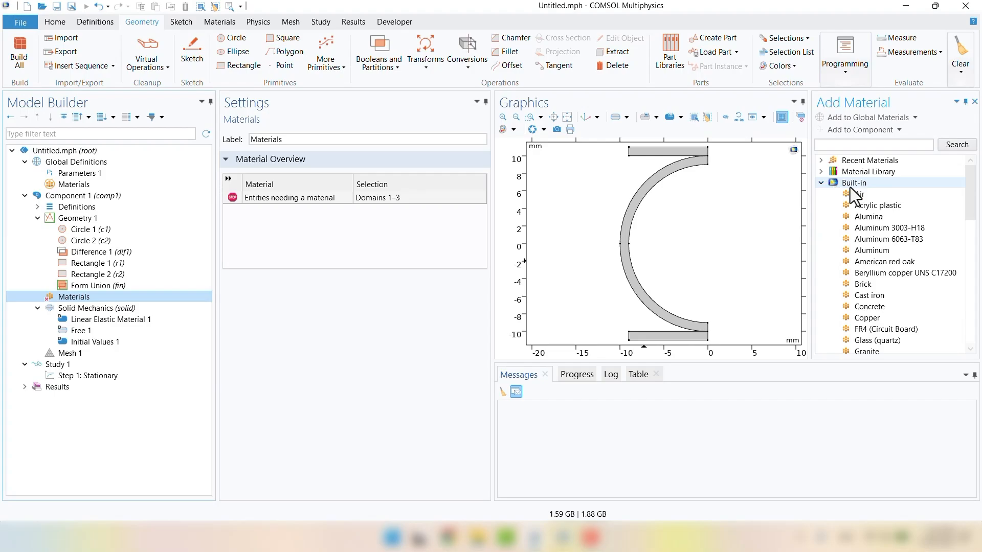
scroll(850, 187, down, 7)
scroll(850, 187, down, 2)
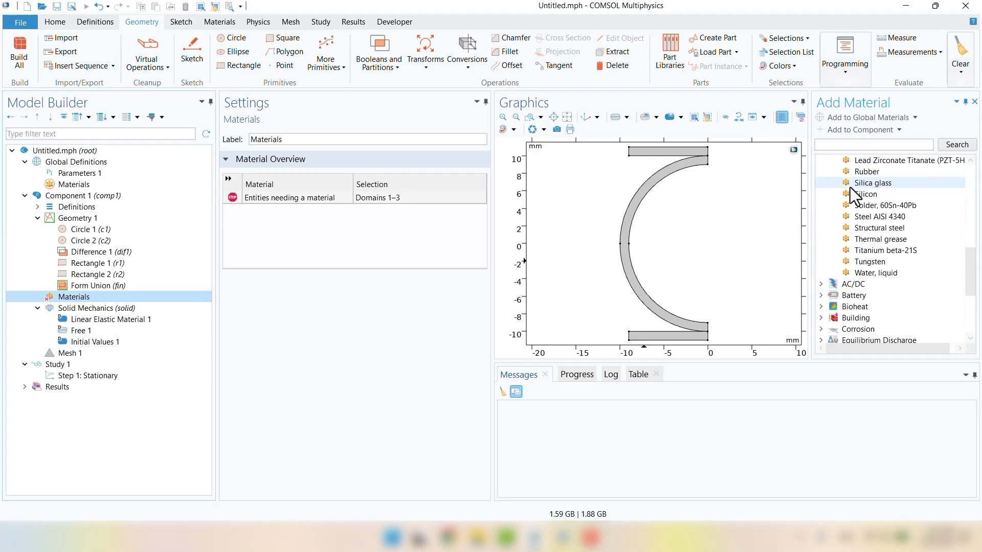
click(876, 228)
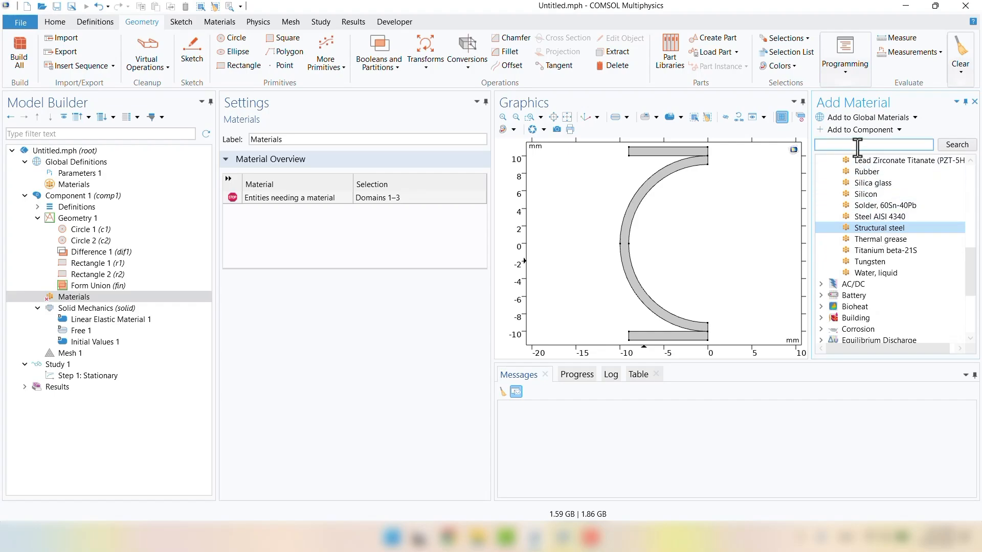
click(857, 135)
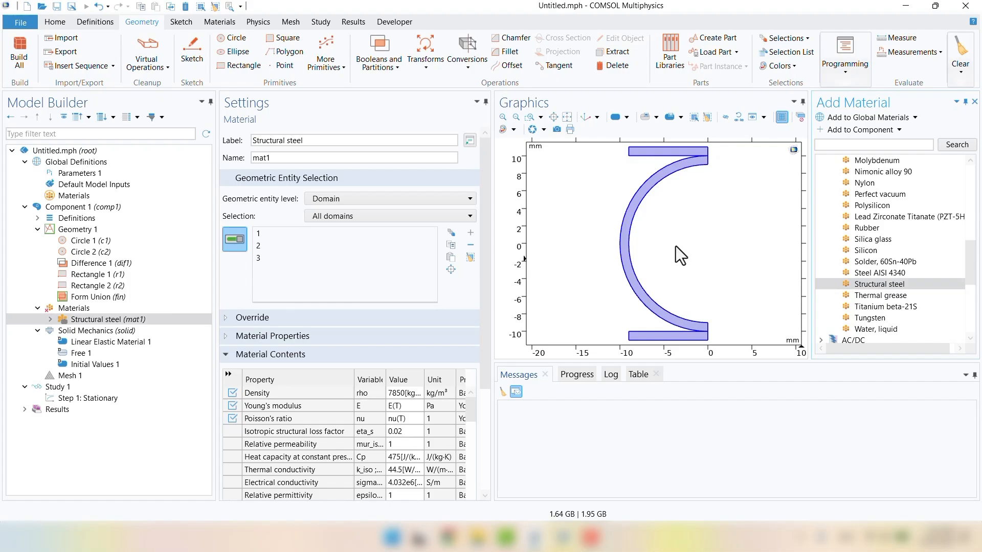
drag(472, 412, 476, 449)
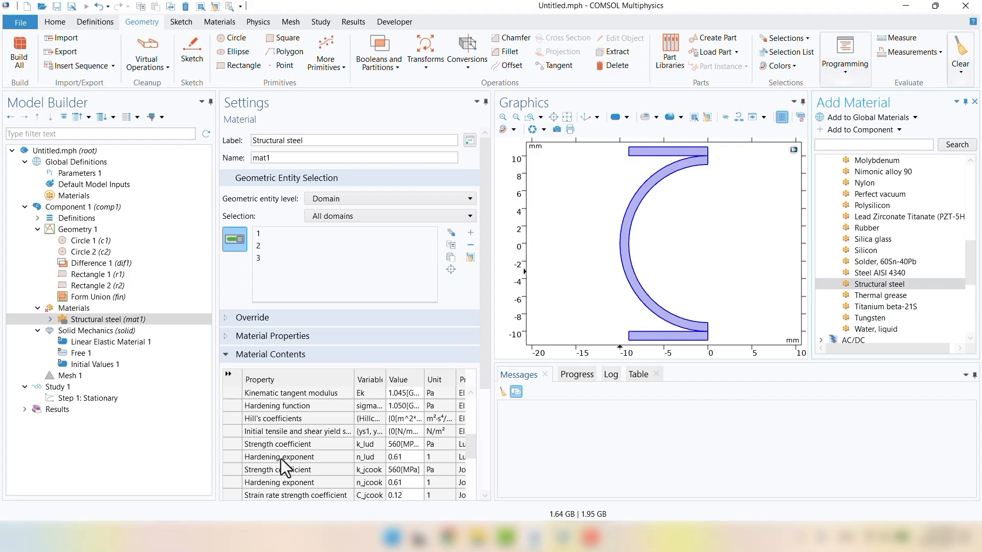
scroll(297, 461, down, 3)
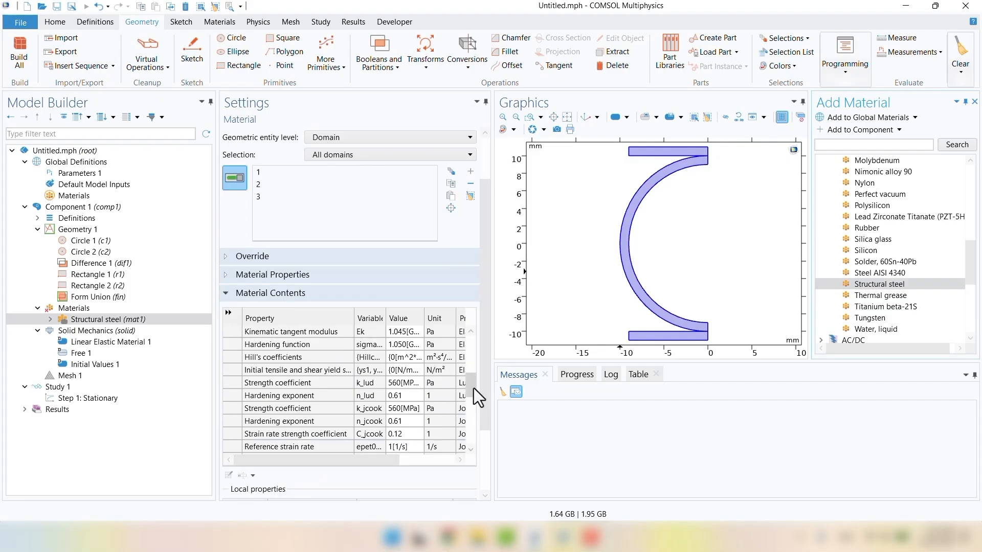
drag(473, 388, 476, 323)
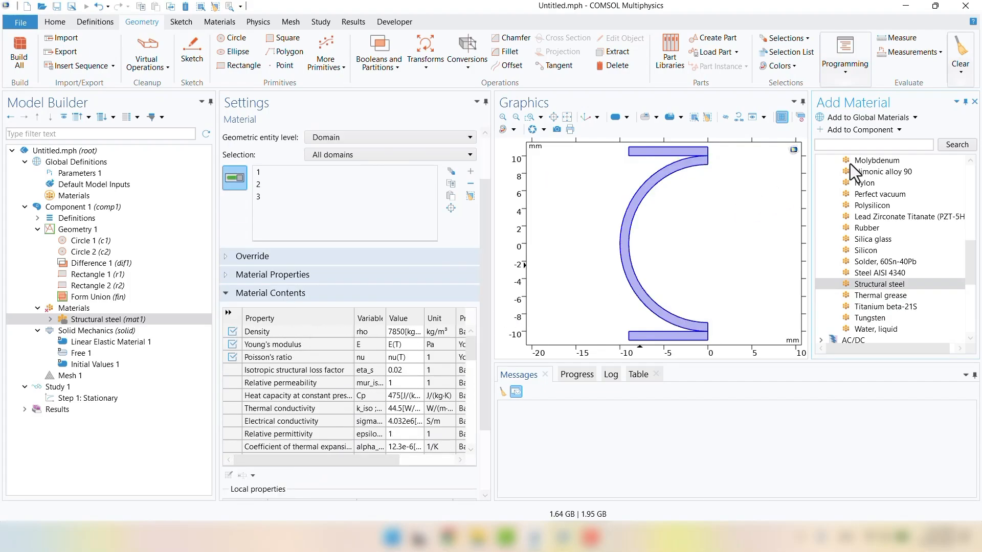
click(974, 102)
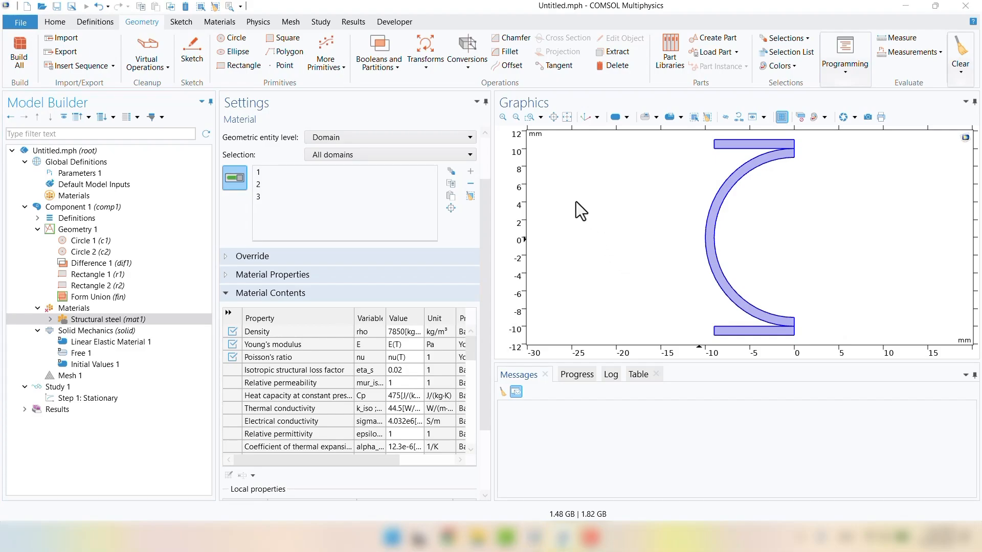
Create a contact pair with the upper rectangle's lower edge as source and the half ring's upper outer arc as destination
click(115, 328)
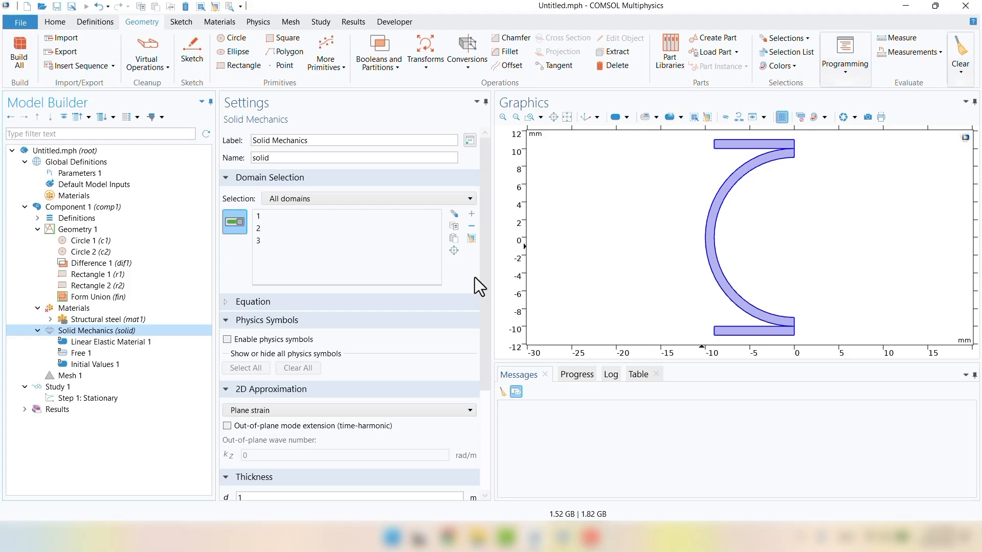
right_click(58, 219)
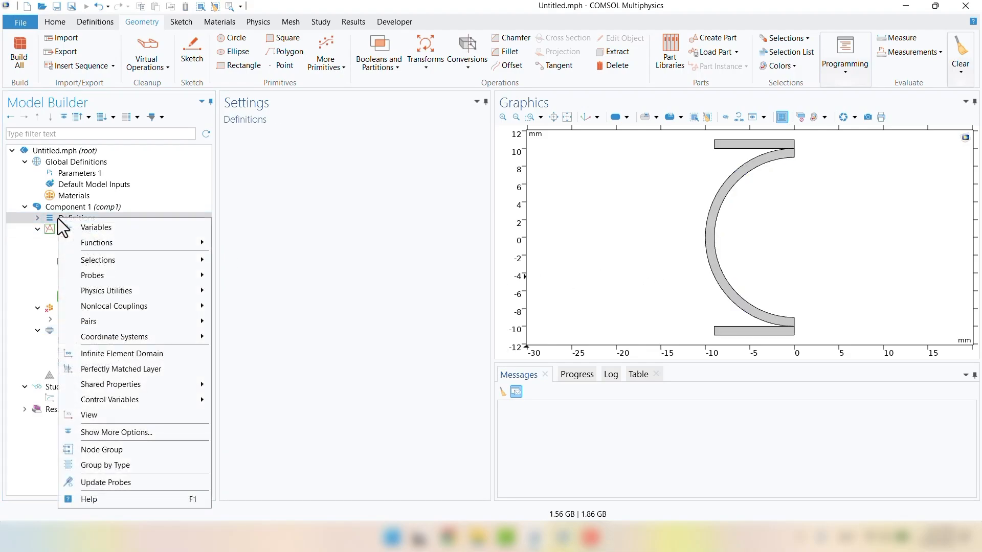
mouse_move(96, 321)
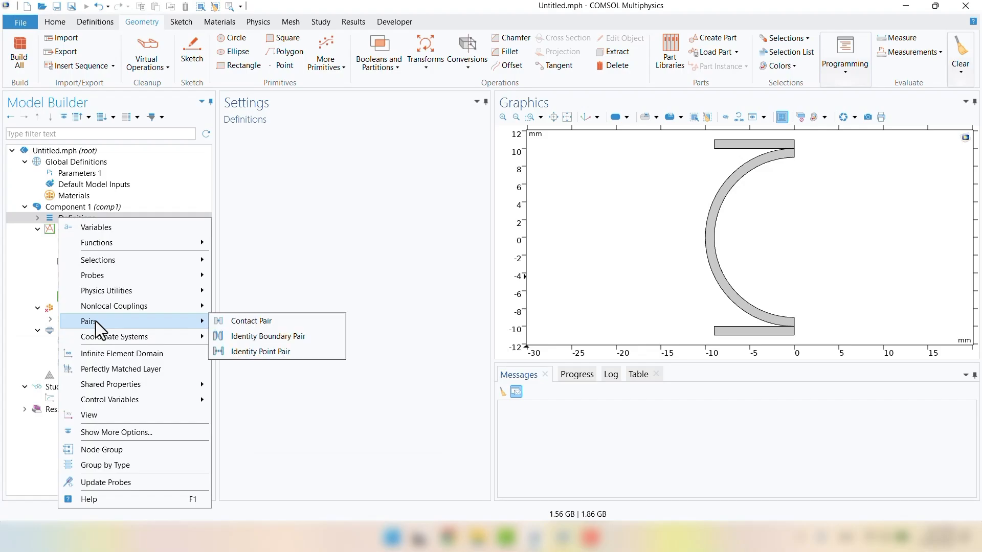
click(255, 321)
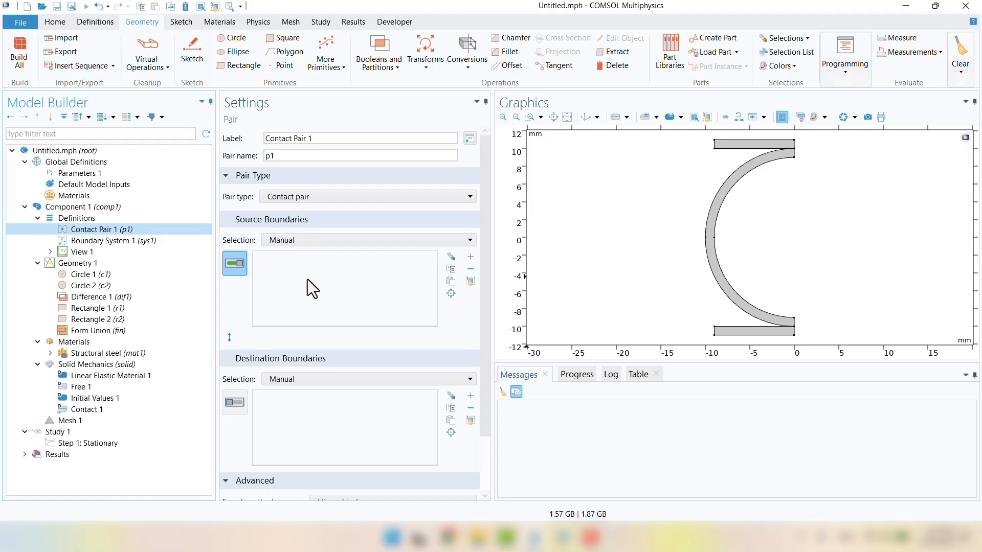
click(764, 160)
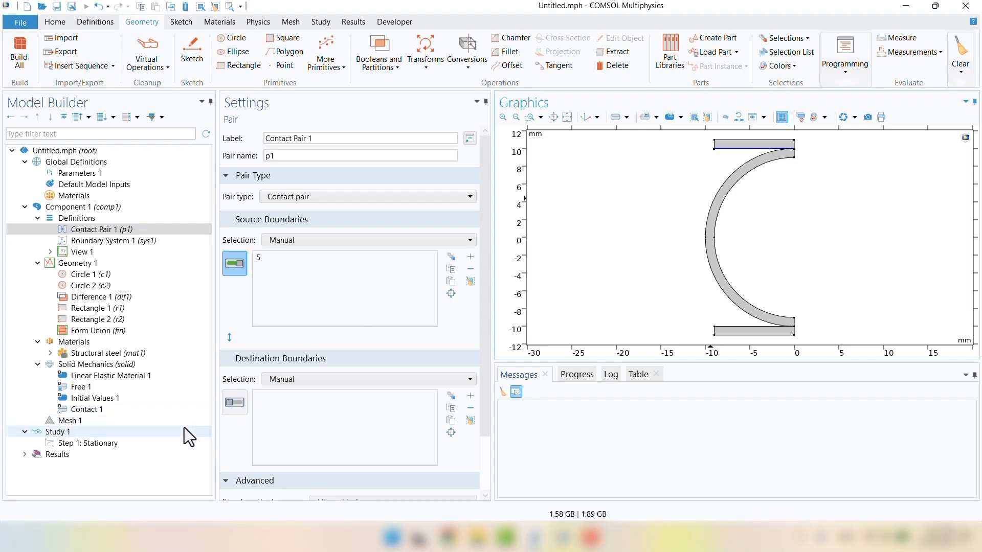
click(231, 409)
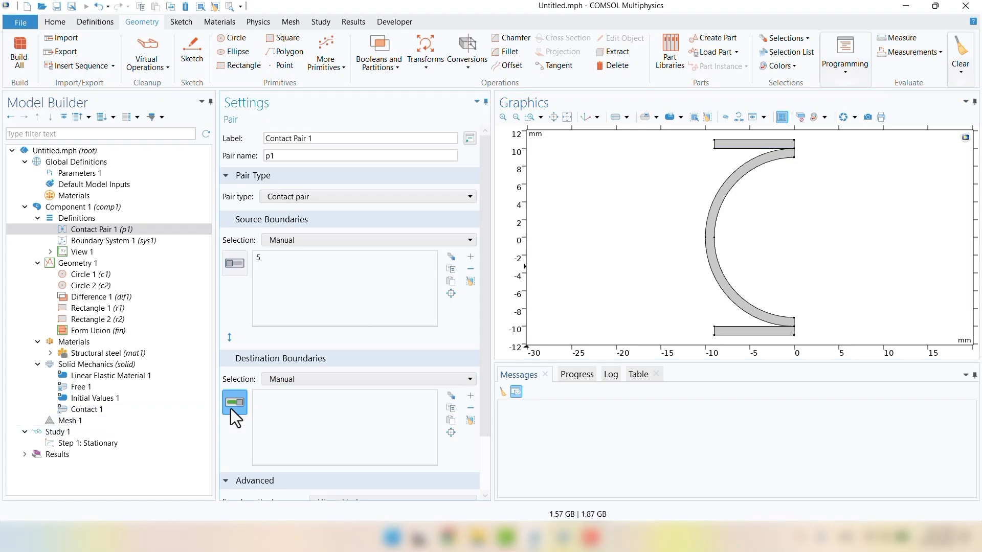
click(750, 161)
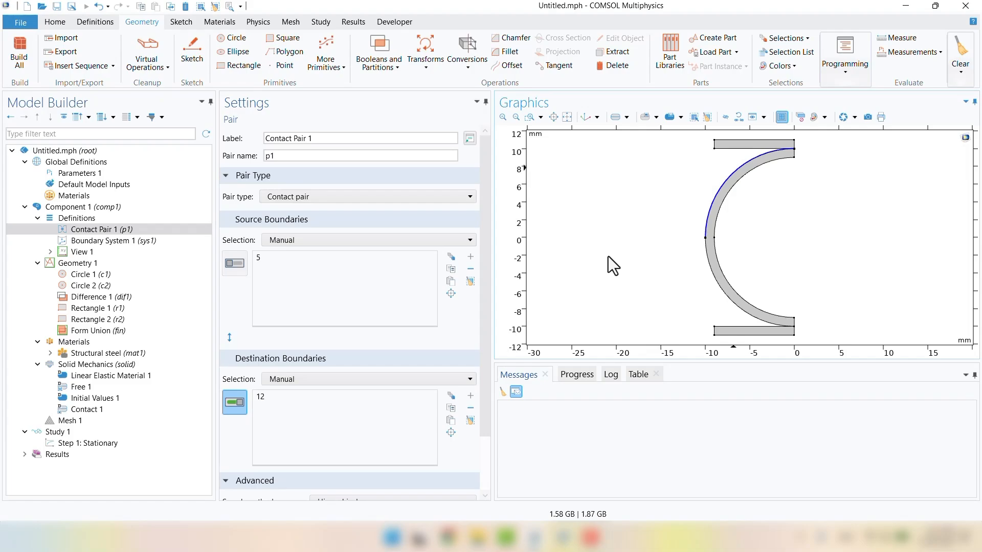
Create a second contact pair with the lower rectangle's upper edge as source and the half ring's lower outer arc as destination
click(61, 219)
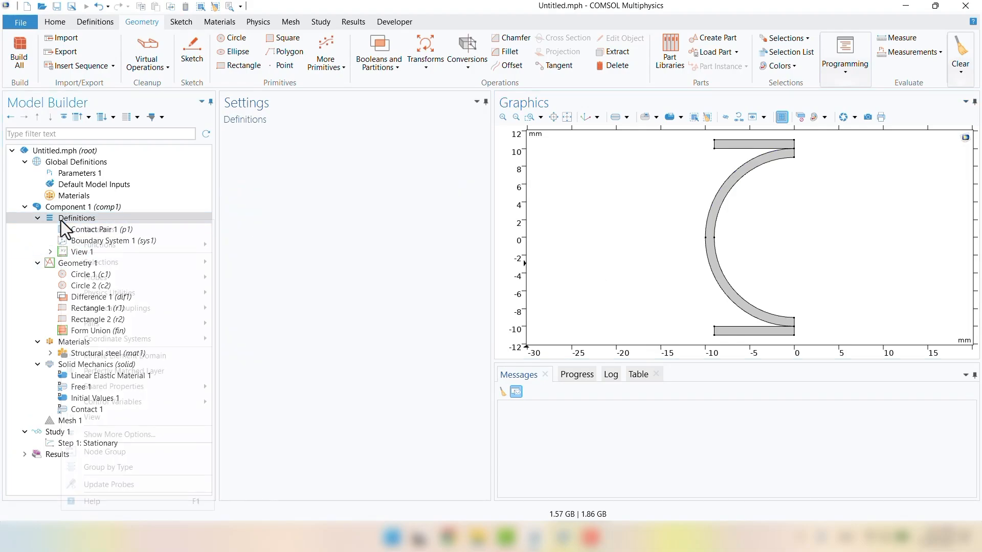
right_click(60, 220)
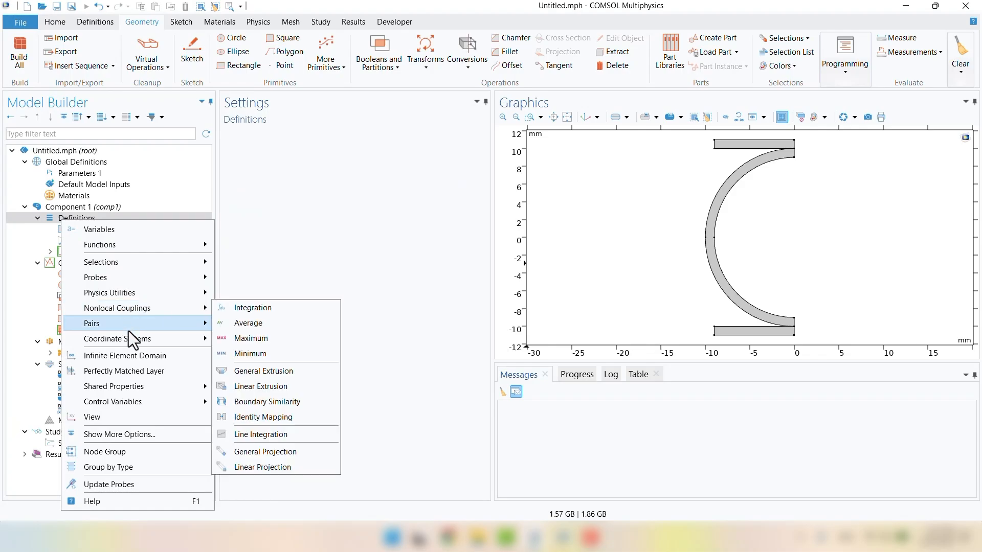
mouse_move(149, 329)
click(254, 323)
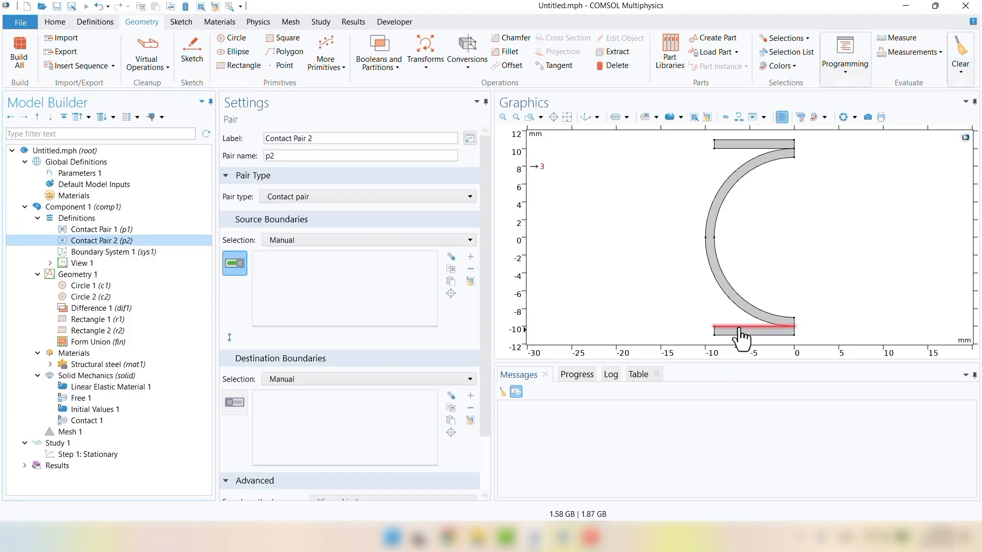
click(739, 328)
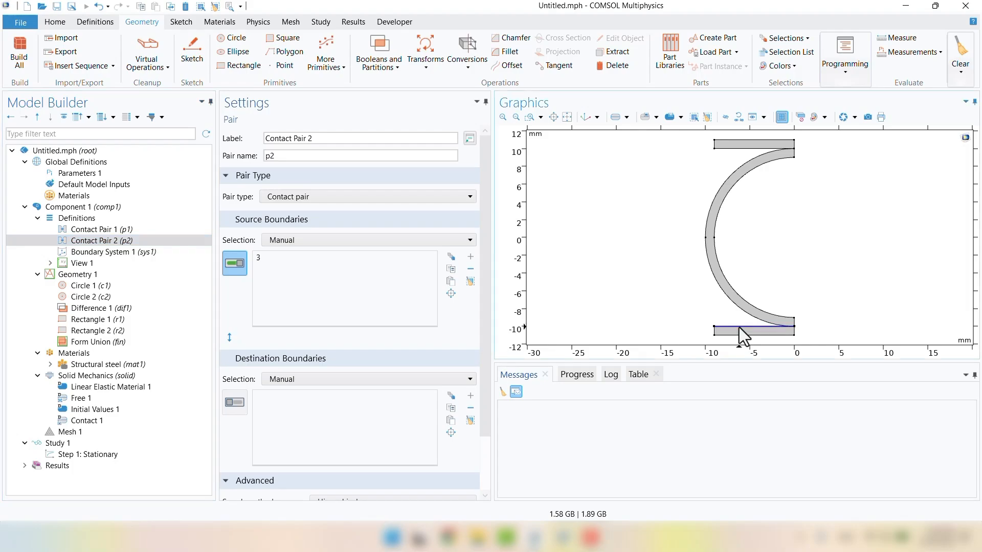
click(234, 403)
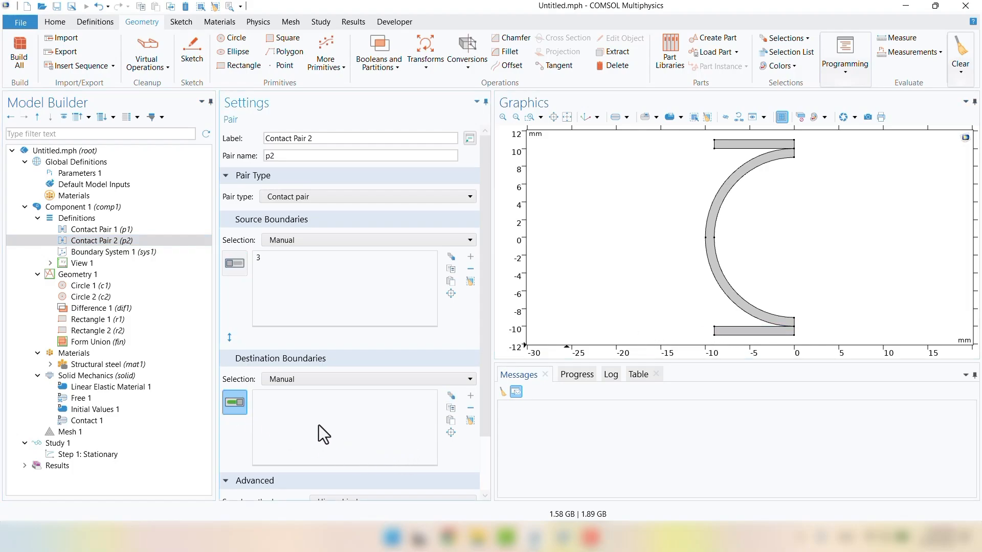
click(736, 316)
Add a Symmetry boundary condition to Solid Mechanics on the x = 0 edges of the upper rectangle and the half ring's upper end
click(97, 377)
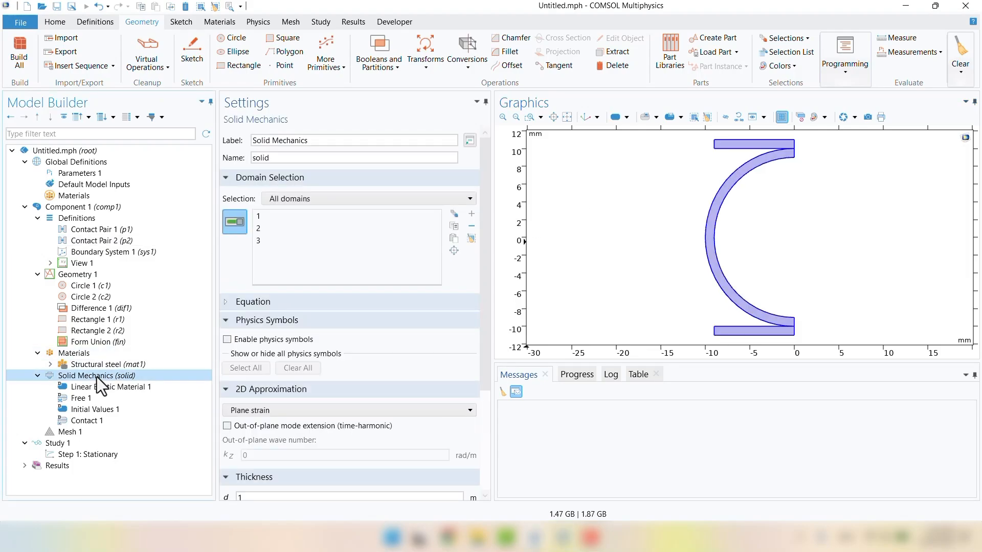
drag(488, 338, 492, 433)
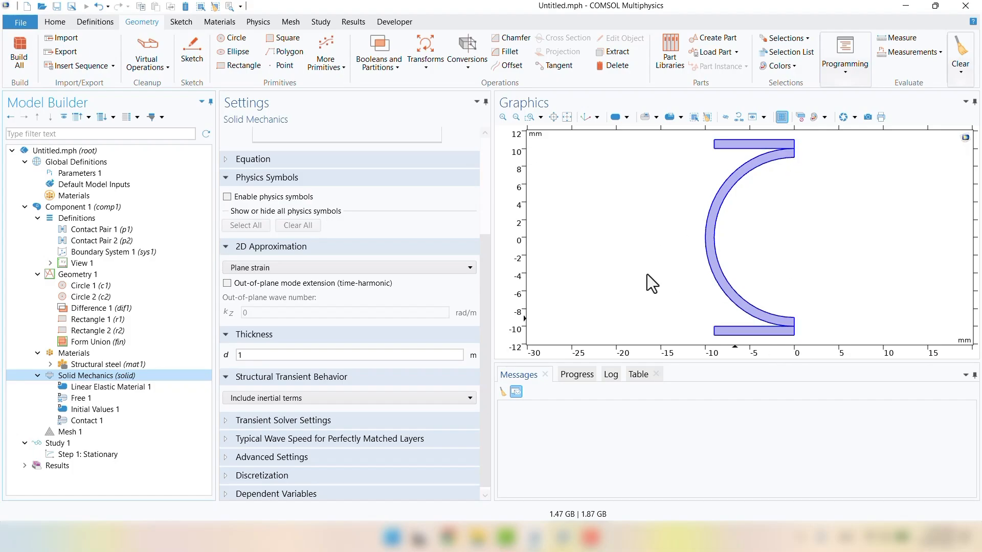
click(255, 23)
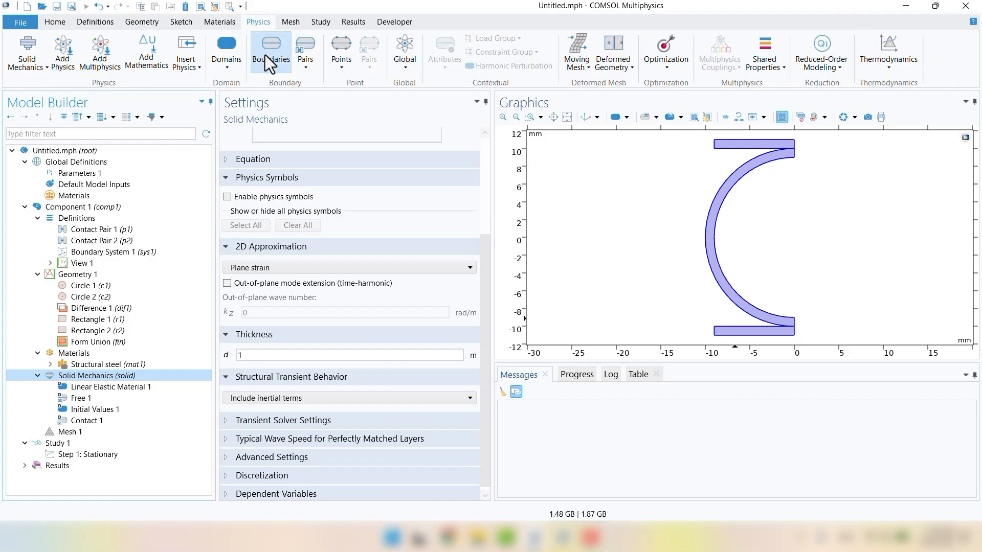
click(272, 62)
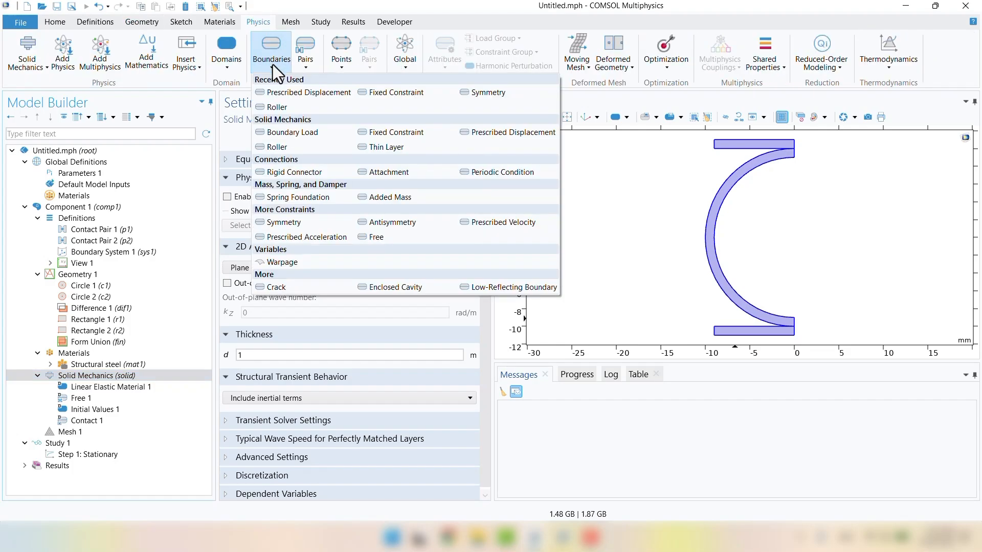
click(271, 225)
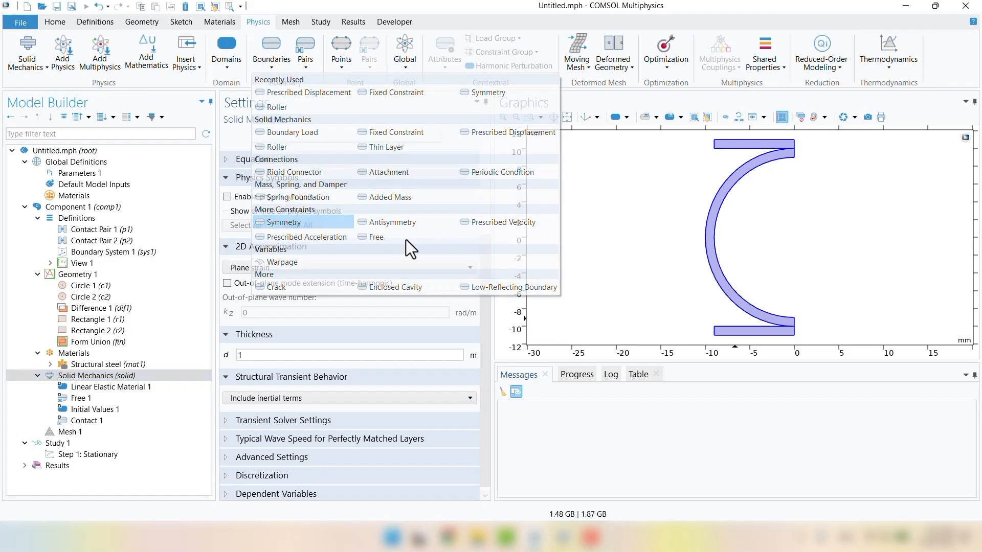
scroll(795, 148, up, 3)
middle_drag(815, 14, 816, 2)
click(783, 146)
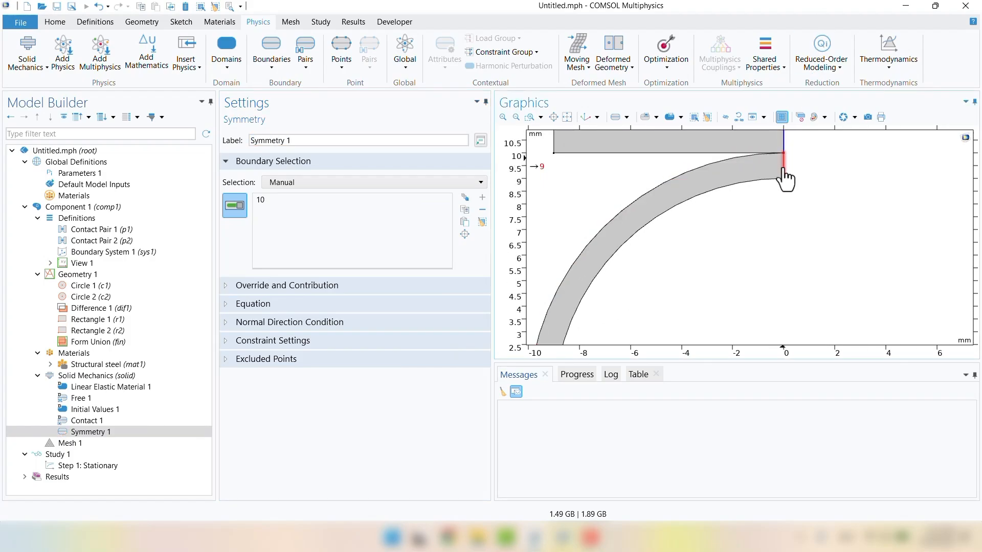
click(784, 169)
Extend the Symmetry selection with the x = 0 edges of the half ring's lower end and the lower rectangle
middle_drag(784, 186, 790, 348)
right_drag(790, 258, 788, 235)
middle_drag(795, 278, 784, 106)
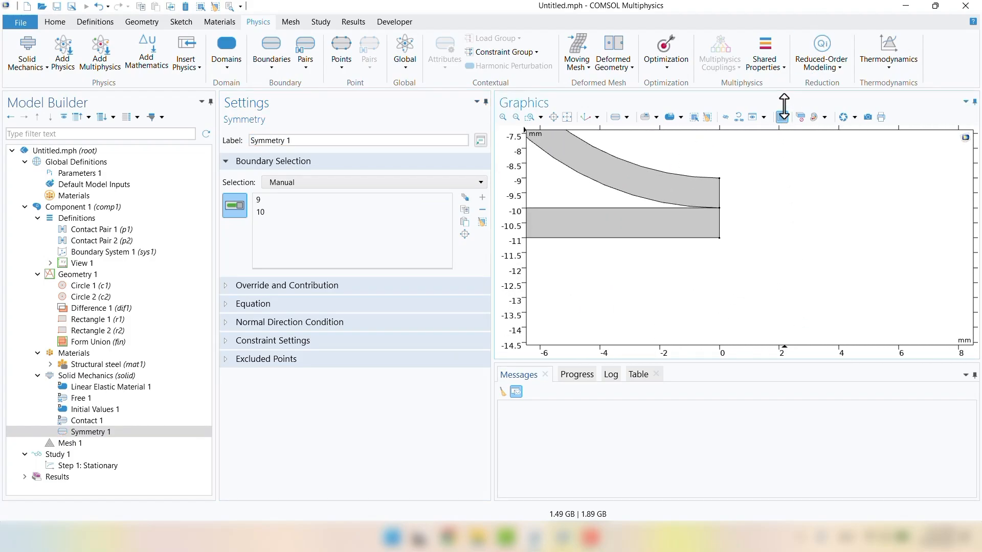
click(719, 198)
click(719, 219)
click(563, 116)
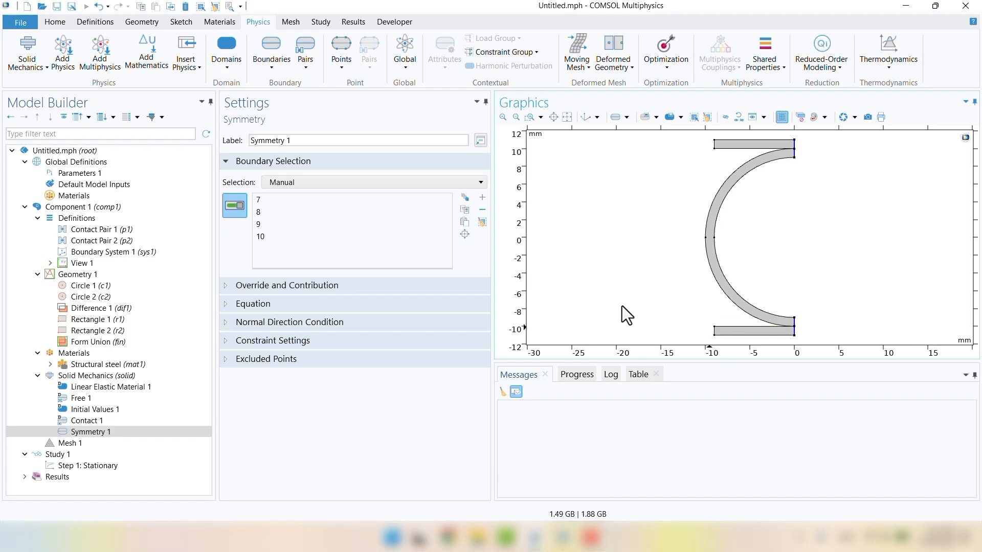
Add a domain Fixed Constraint to the lower rectangle
click(224, 68)
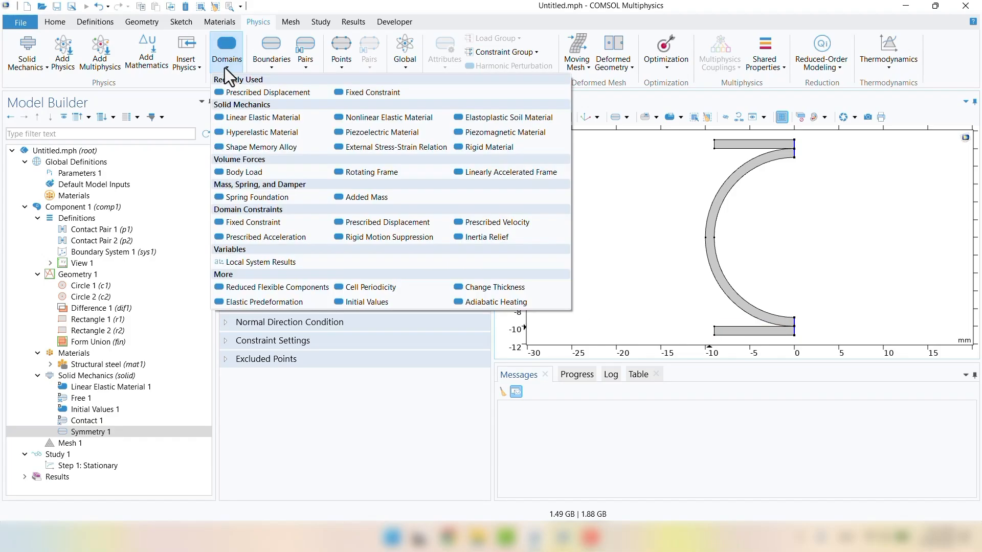
click(353, 95)
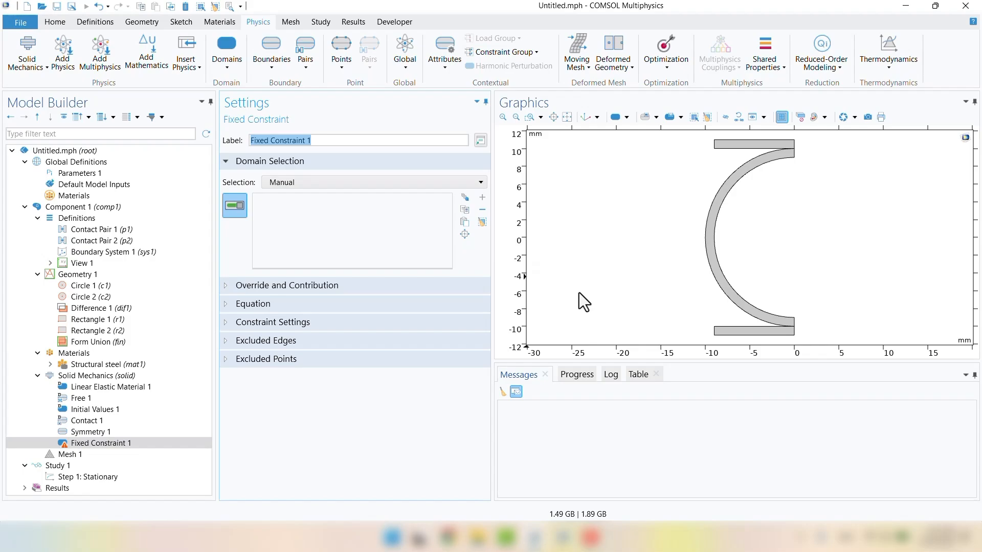
click(748, 333)
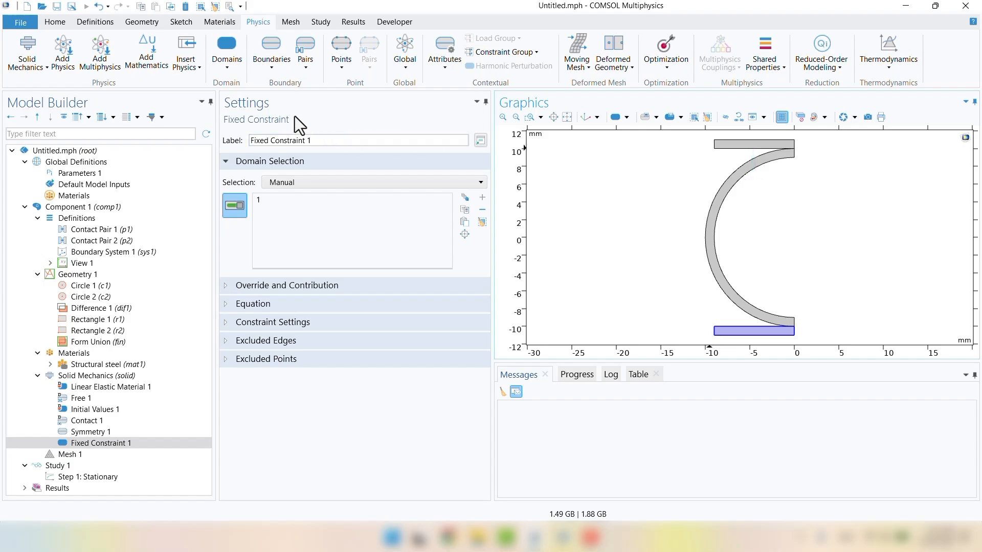
Add a domain Prescribed Displacement to the upper rectangle, with -0.002 m in the y direction and 0 m in the x direction
click(224, 67)
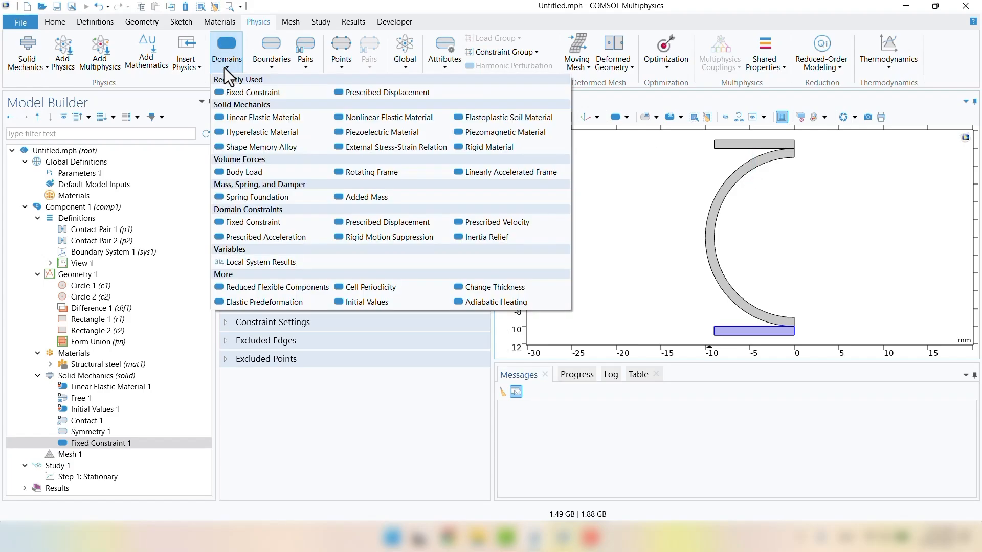
click(366, 222)
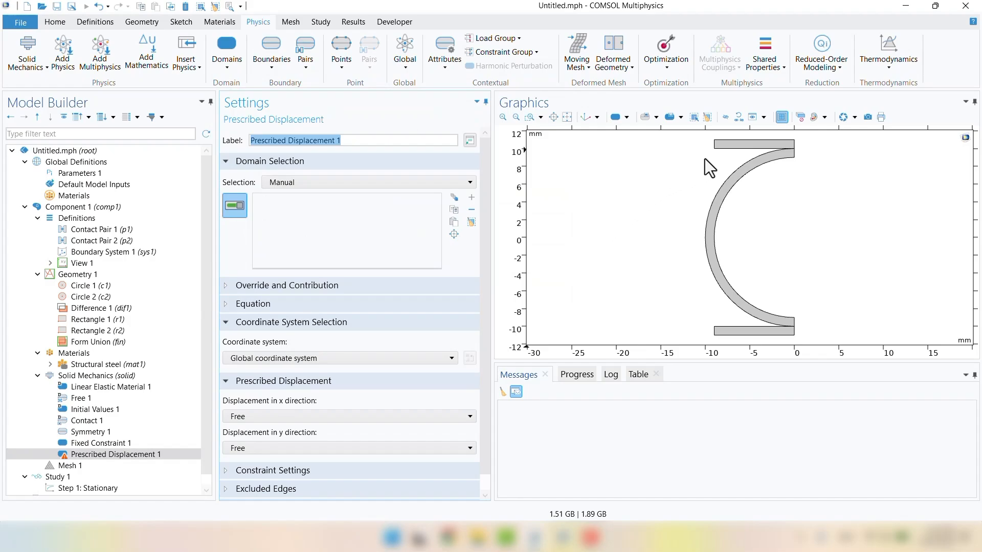
click(724, 147)
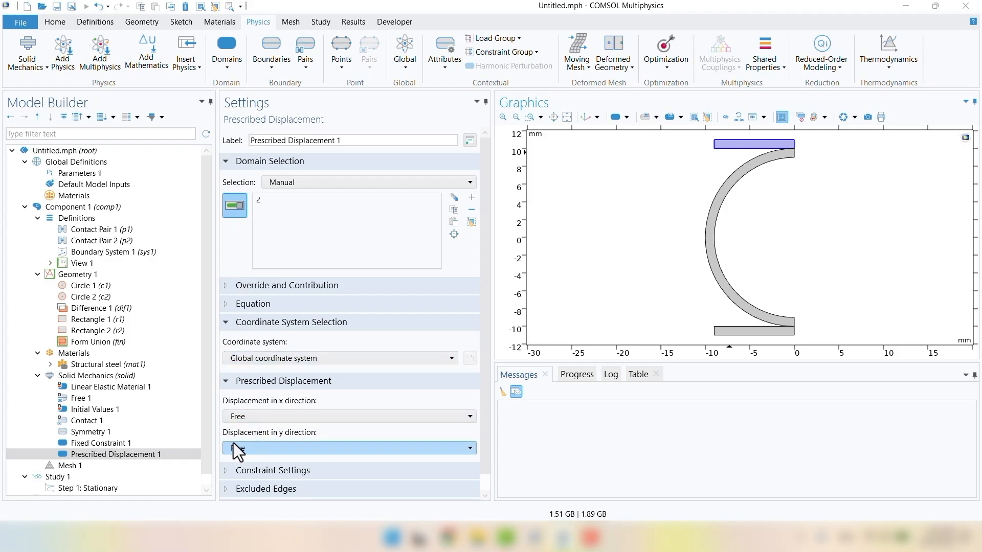
click(305, 465)
click(291, 452)
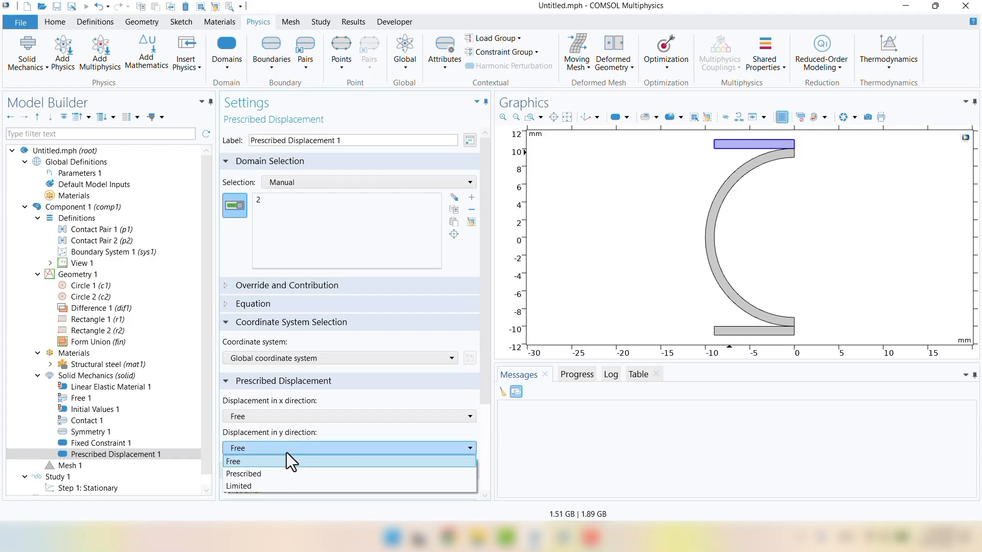
click(285, 471)
double_click(279, 467)
text(-)
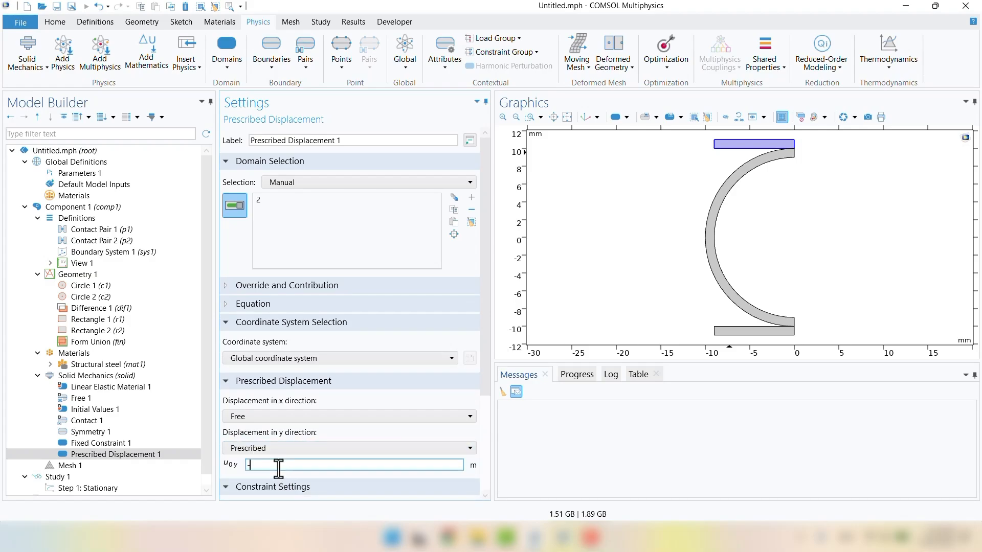
text(0.002)
click(242, 415)
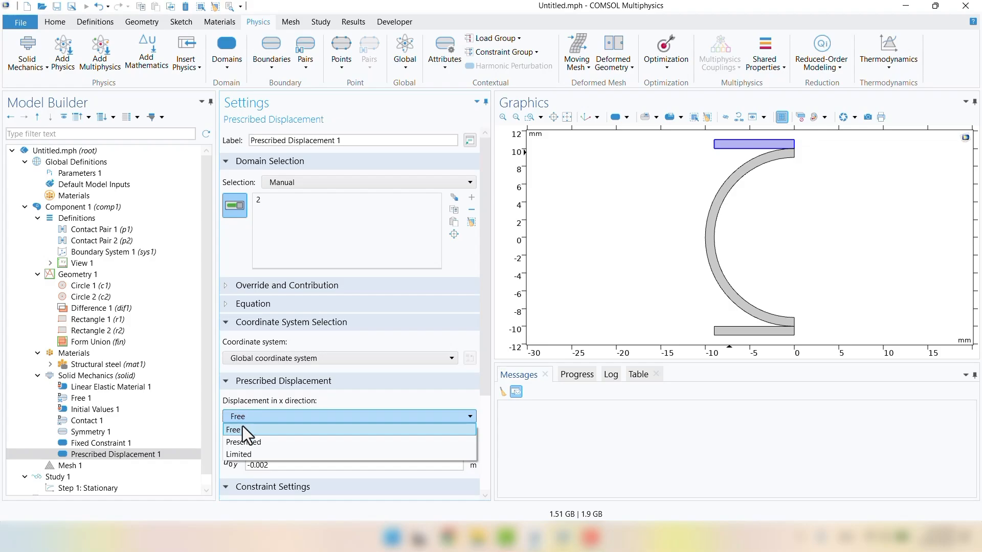
click(249, 442)
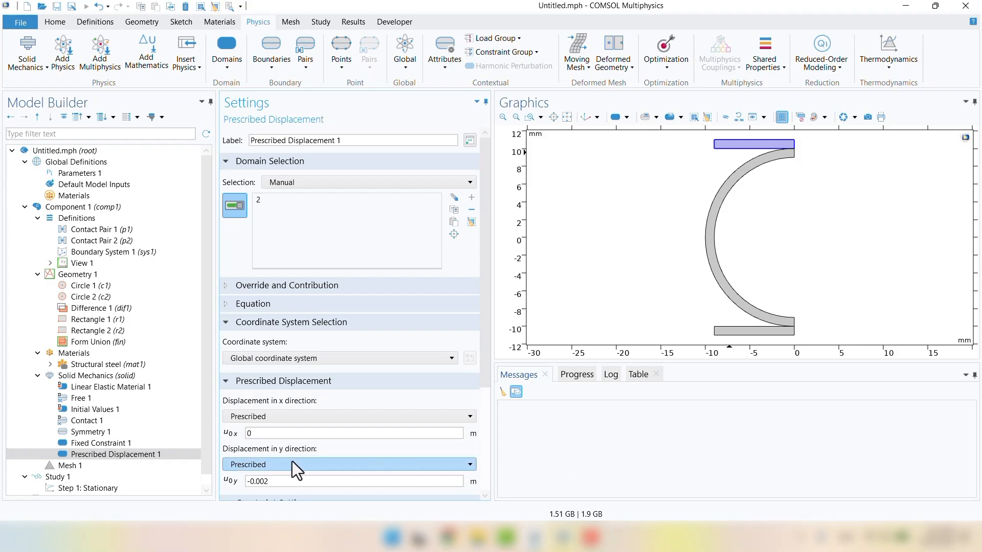
Build the physics-controlled mesh at Normal size, add a Mapped mesh for the remaining domains, and rebuild everything
click(59, 464)
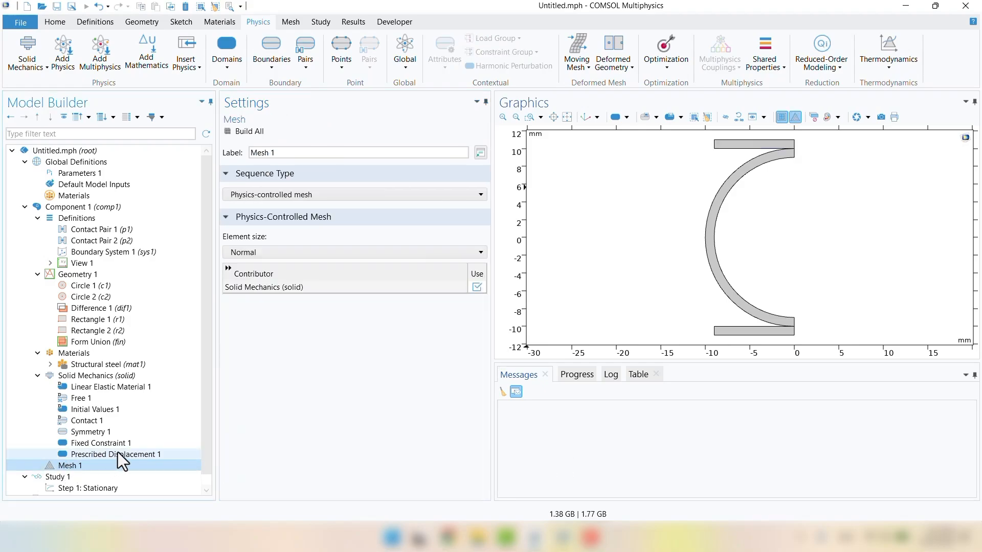
click(238, 132)
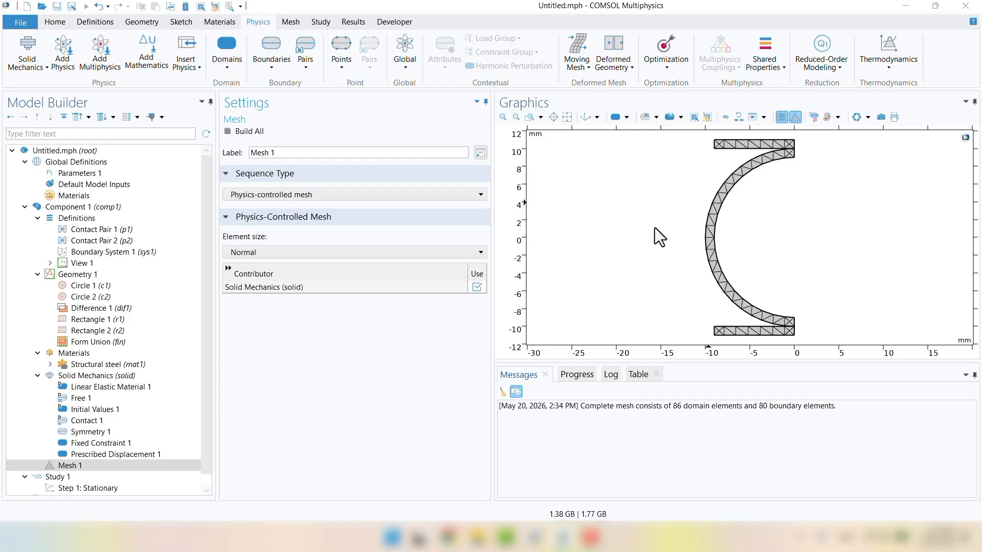
right_click(51, 467)
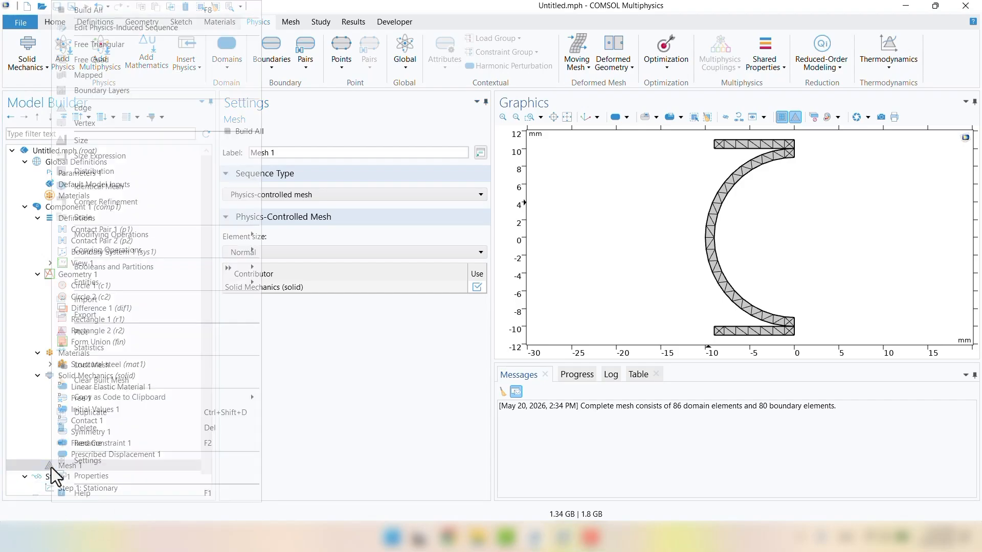
click(75, 76)
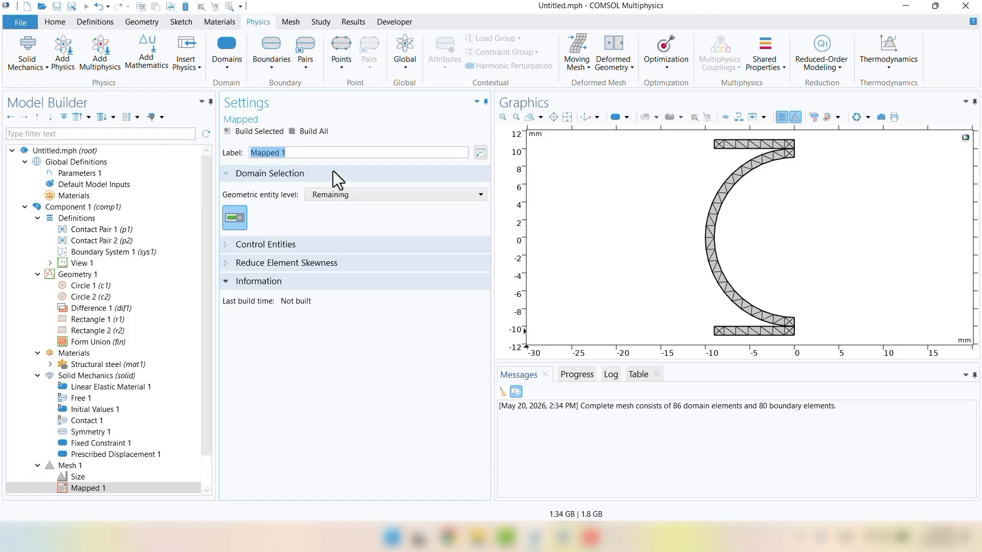
click(314, 131)
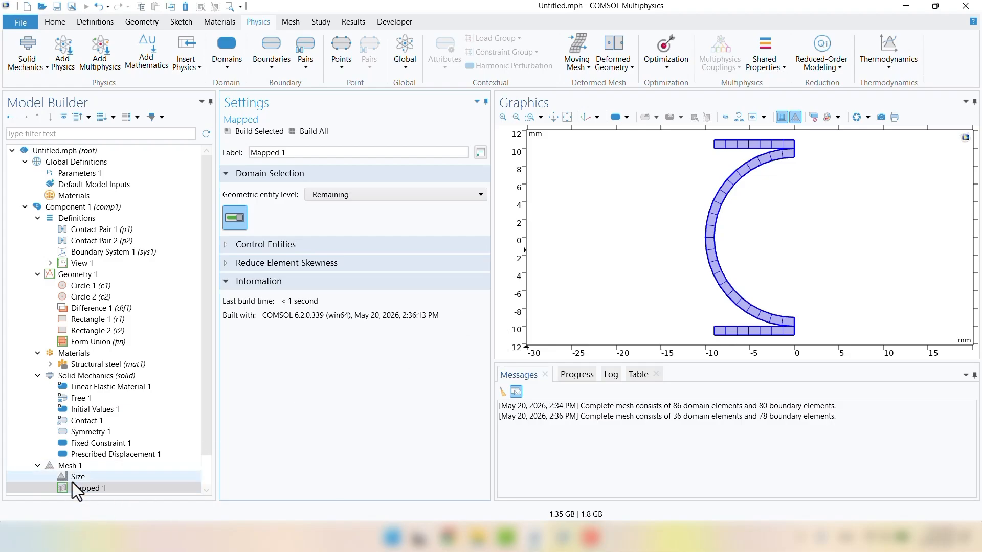
Add a Distribution of 1 element to the mapped mesh on the left and upper edges of both rectangles, and build all
scroll(72, 482, down, 1)
right_click(72, 452)
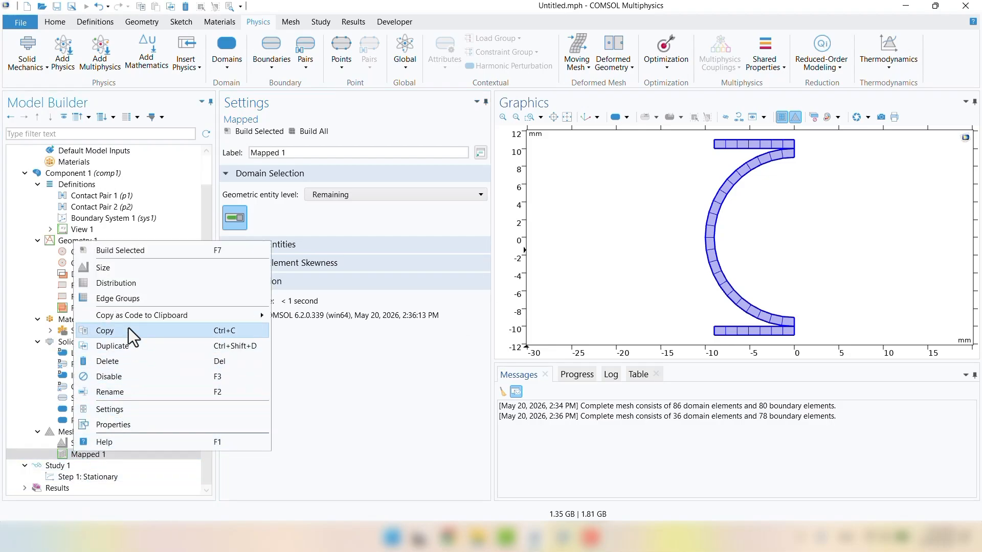
click(125, 283)
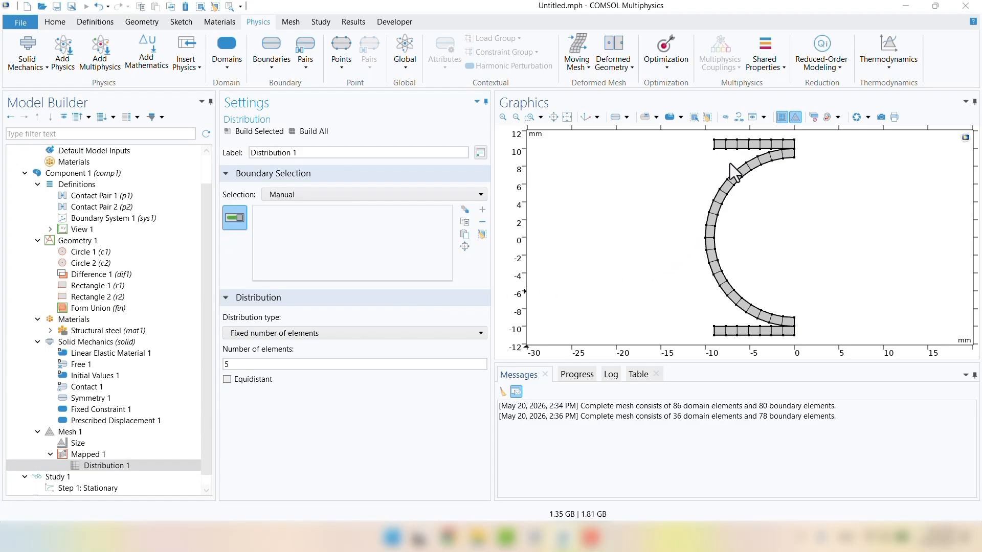
click(739, 145)
scroll(693, 147, up, 4)
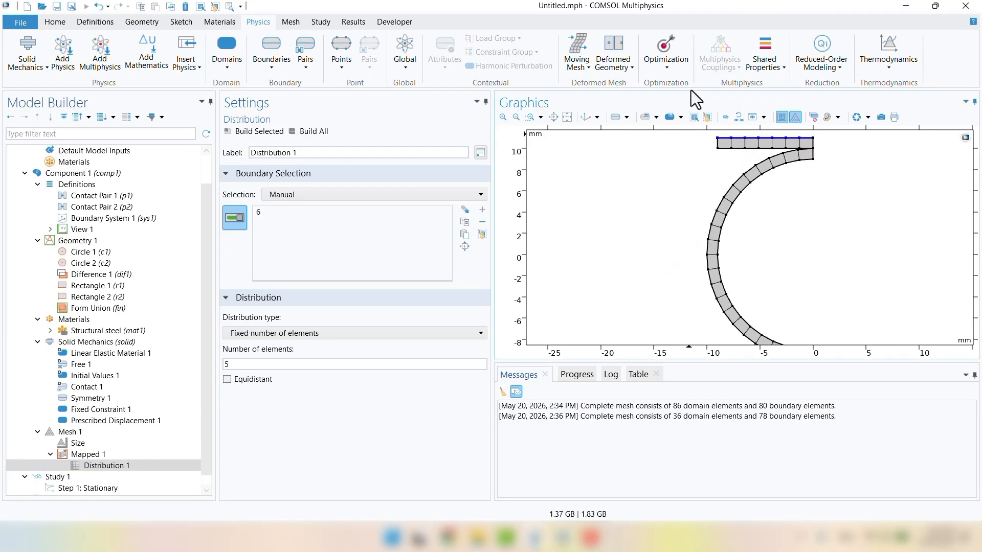
click(727, 143)
right_drag(664, 276, 660, 127)
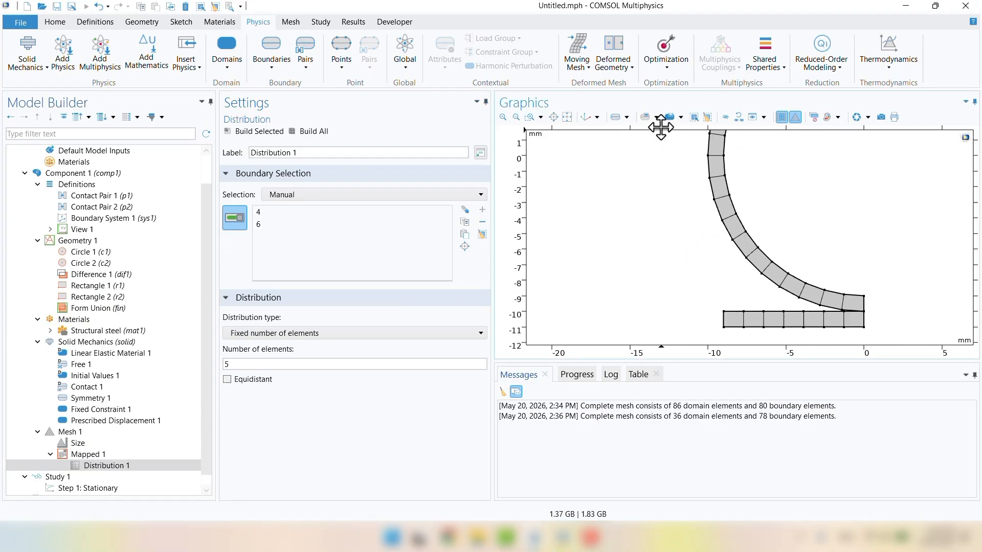
click(732, 311)
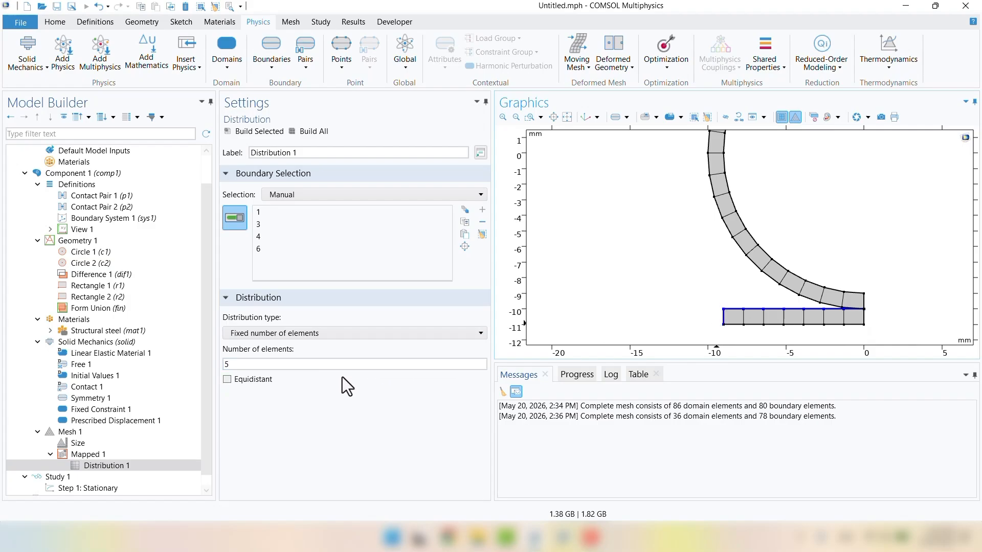
double_click(296, 364)
text(1)
click(303, 131)
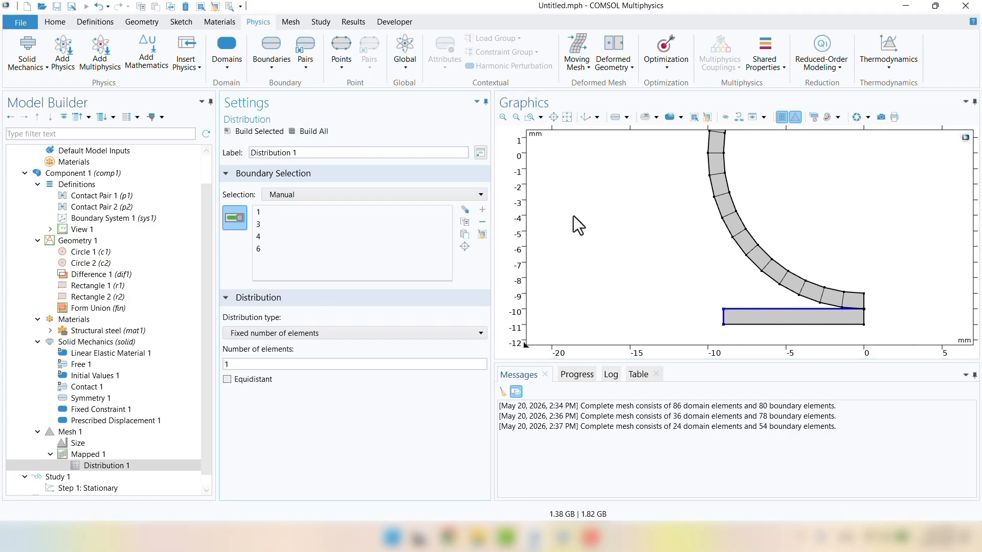
middle_drag(616, 224, 618, 307)
right_drag(617, 228, 648, 254)
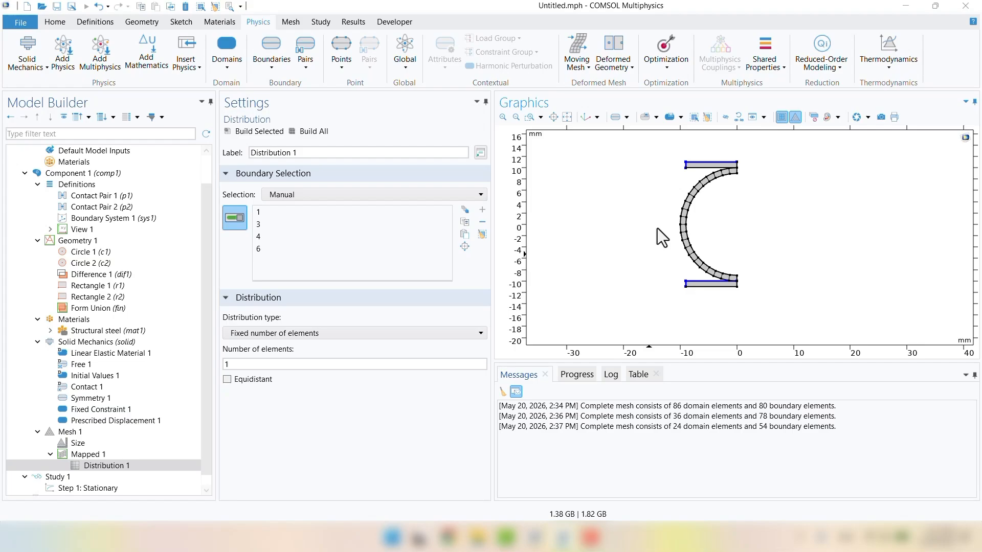
Add a second Distribution to the mapped mesh on the half ring's two end edges with 8 elements
right_click(99, 458)
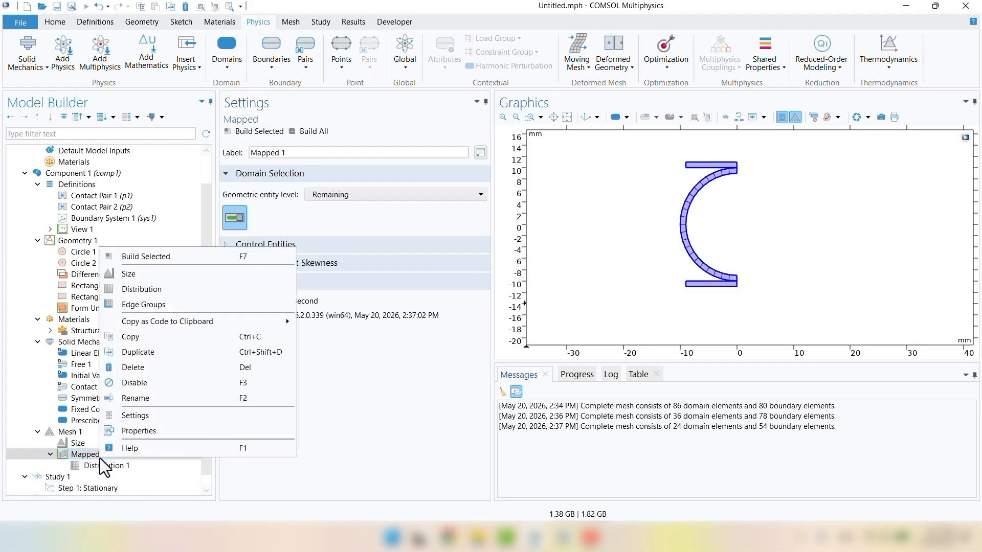
click(148, 289)
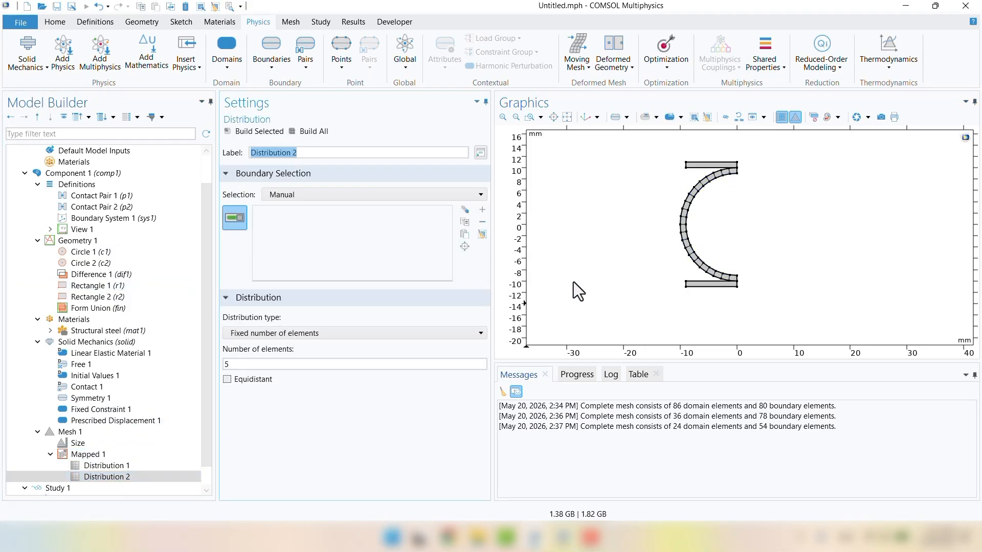
middle_drag(749, 291, 673, 132)
middle_drag(613, 171, 672, 352)
click(650, 220)
click(651, 231)
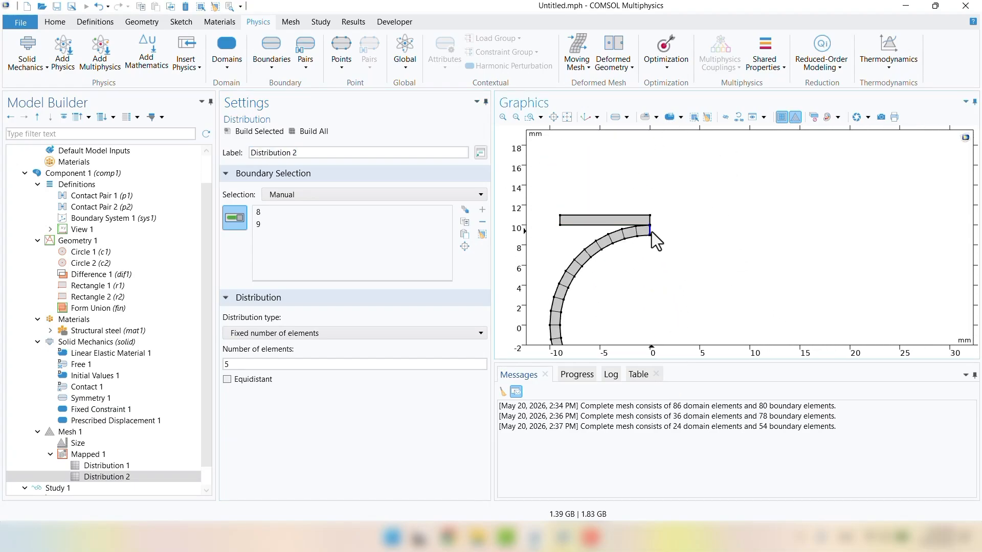
middle_drag(637, 302, 624, 243)
right_drag(647, 328, 687, 243)
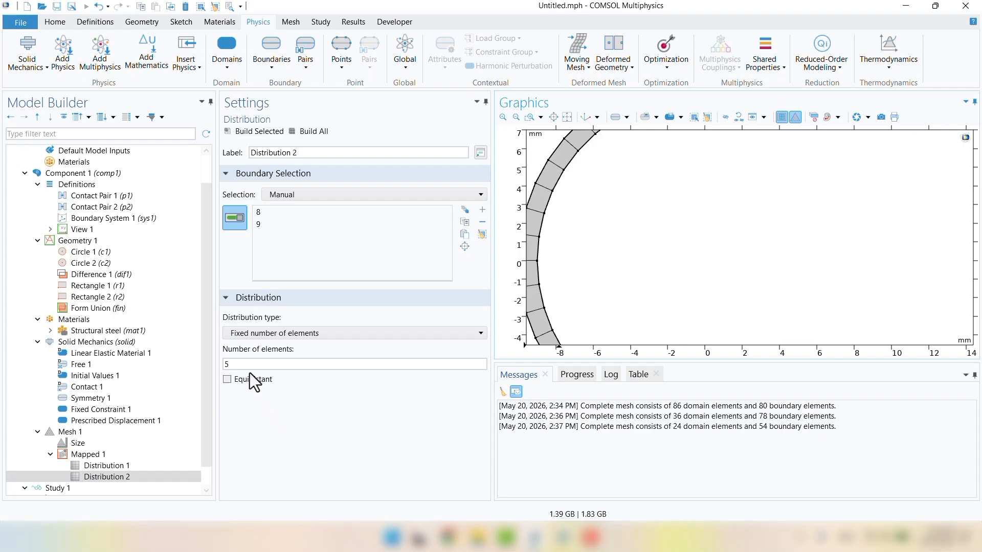
double_click(225, 364)
text(8)
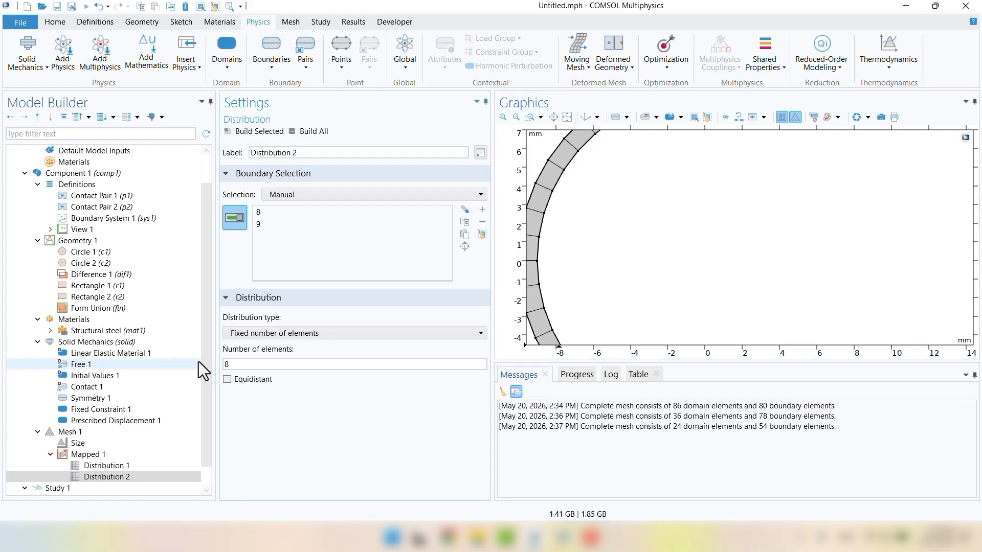
Build the whole mesh with the second distribution and inspect the elements at the half ring's upper end
click(313, 132)
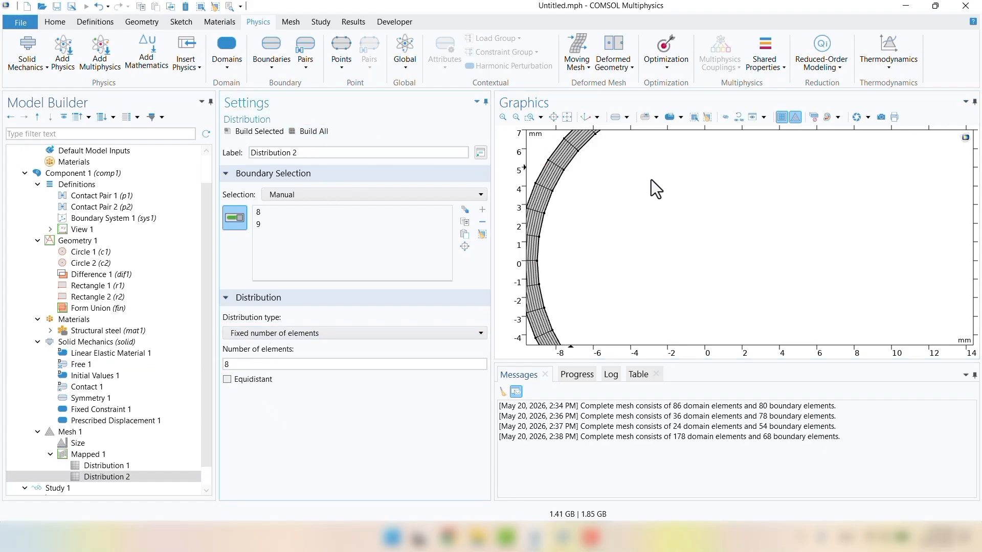
drag(651, 180, 667, 285)
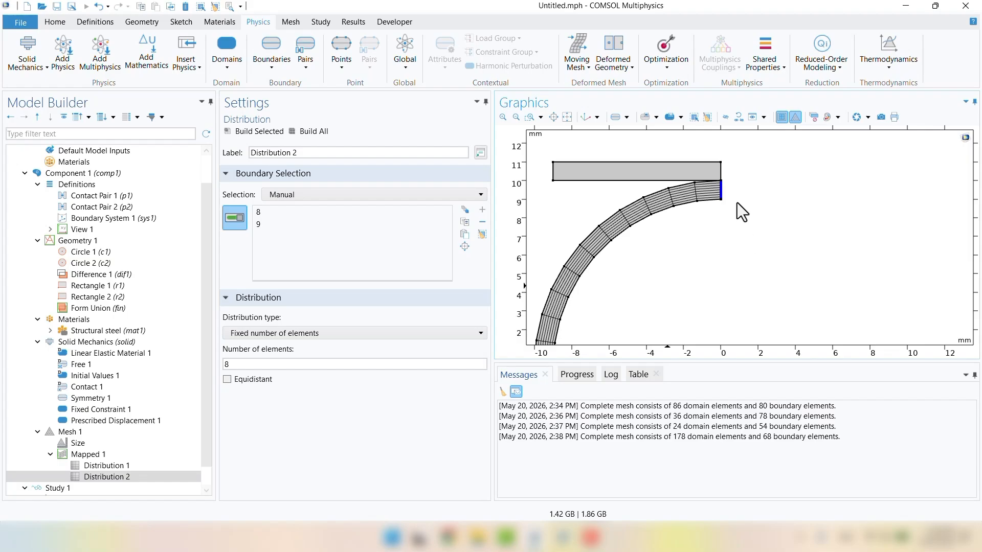
scroll(716, 168, up, 4)
drag(710, 170, 736, 201)
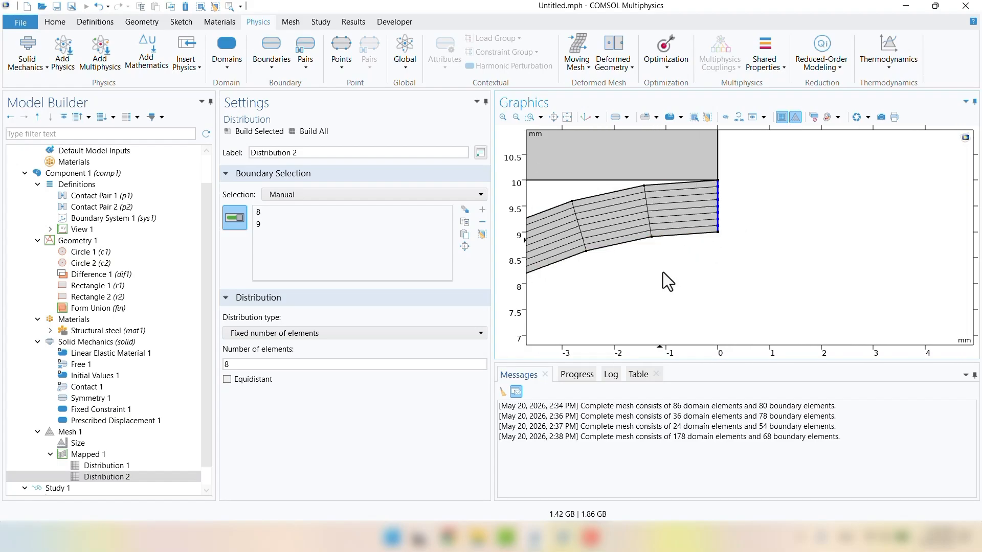
Change the half-ring end distribution to Predefined with 8 elements, element ratio 3 and symmetric distribution, building all to check the grading
click(282, 334)
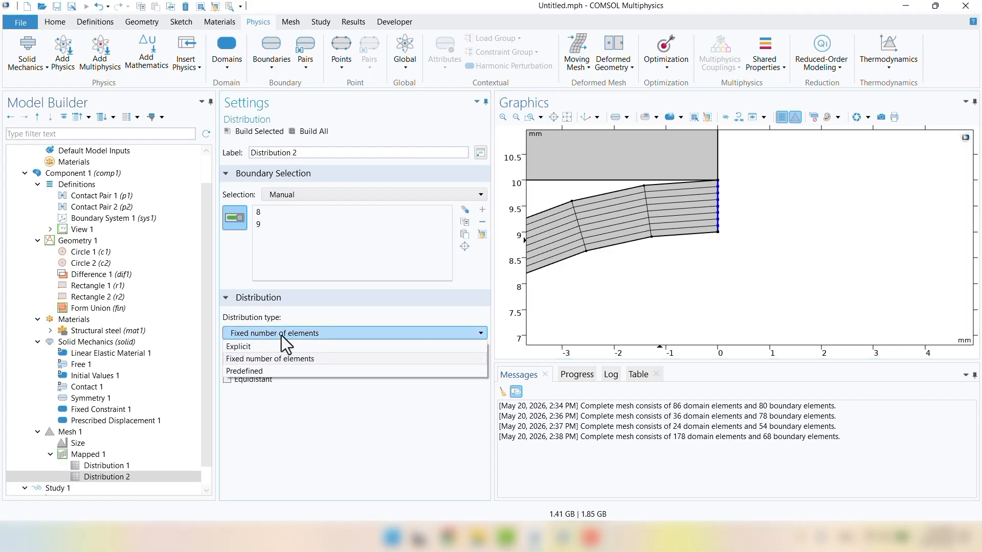
click(256, 371)
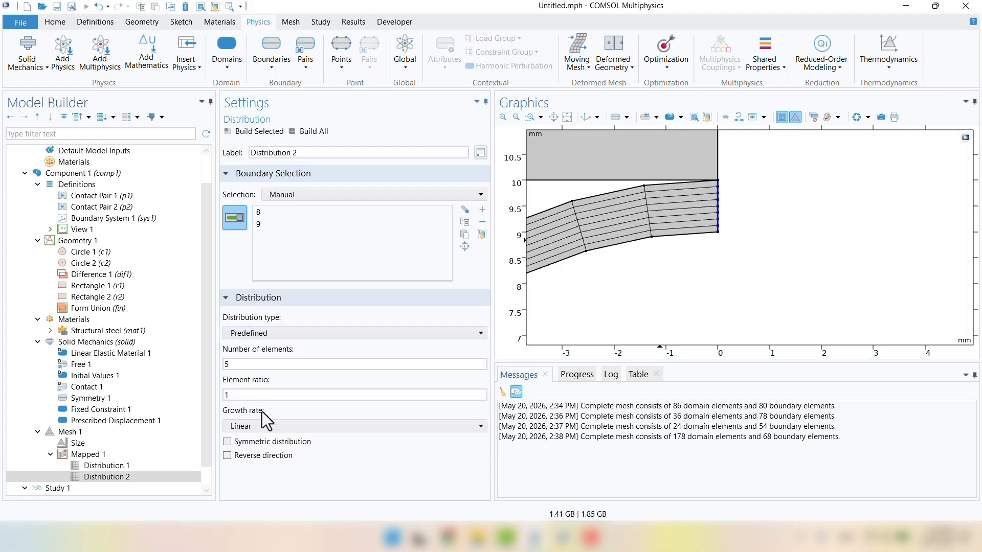
drag(260, 365, 212, 361)
text(8)
key(Tab)
text(3)
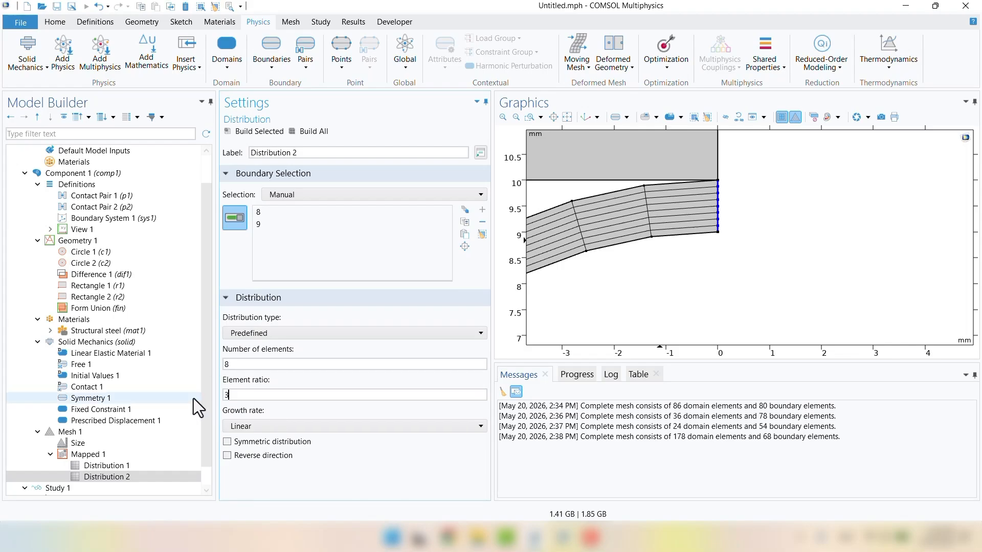
click(305, 131)
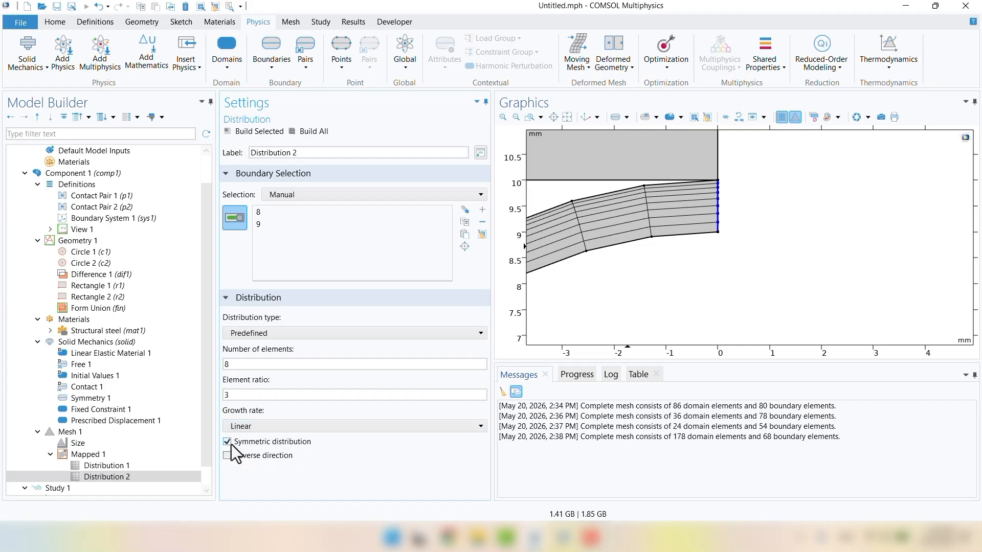
click(313, 132)
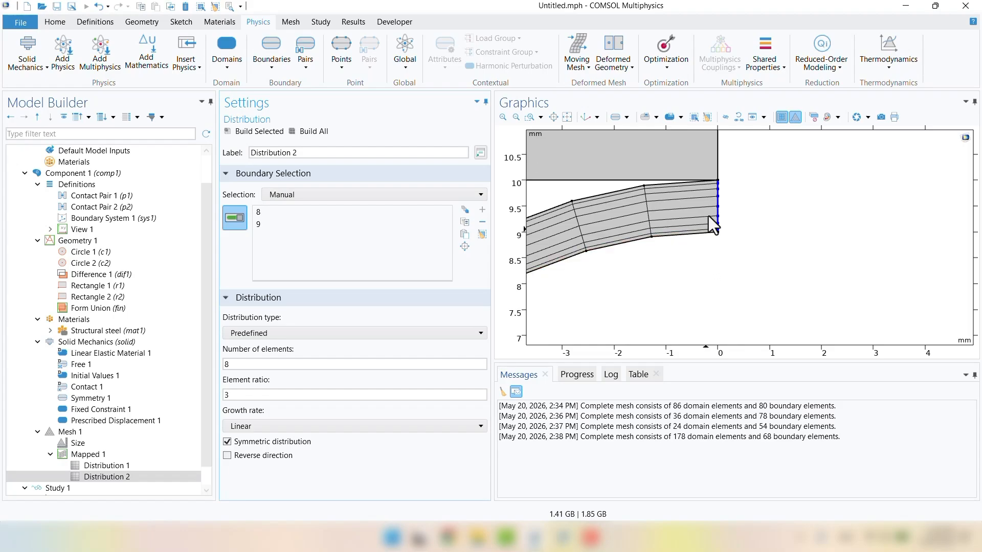
middle_drag(740, 224, 740, 307)
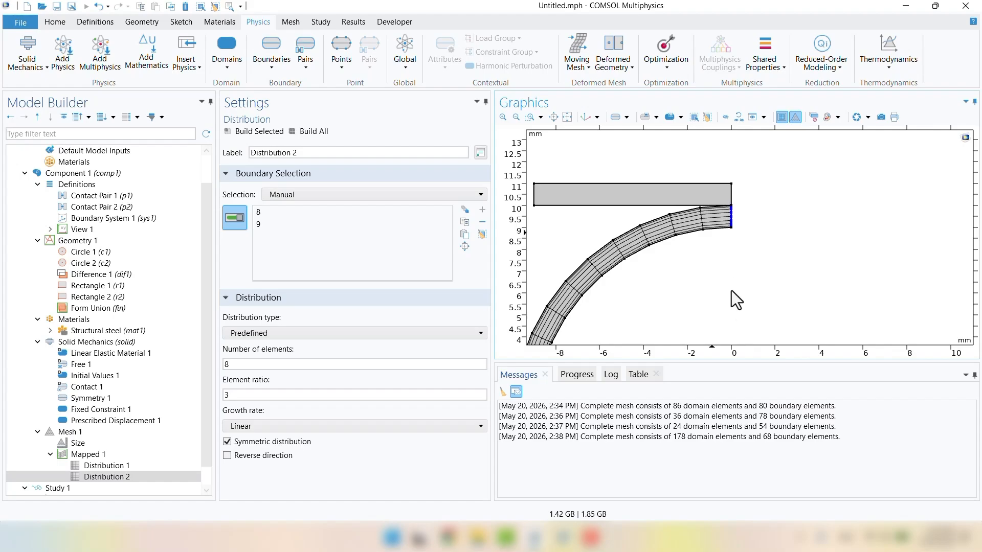
Set the mesh's predefined element size to Extremely fine, build all, and inspect the refined half ring
click(77, 443)
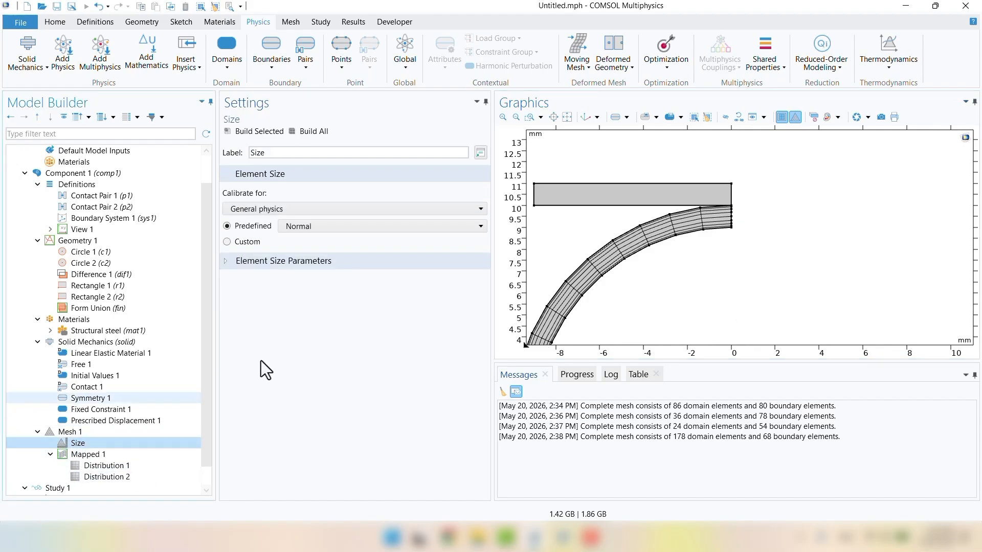
click(311, 230)
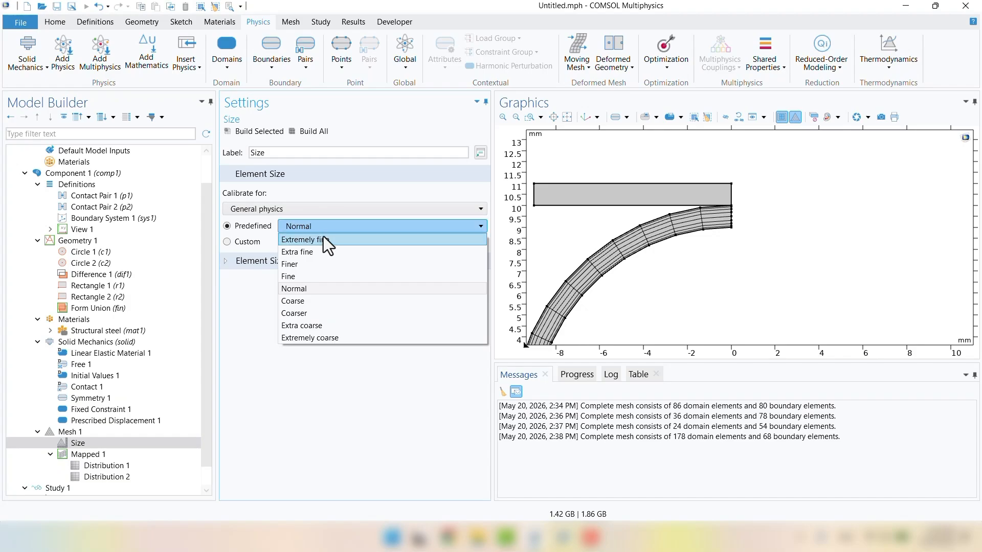
click(323, 239)
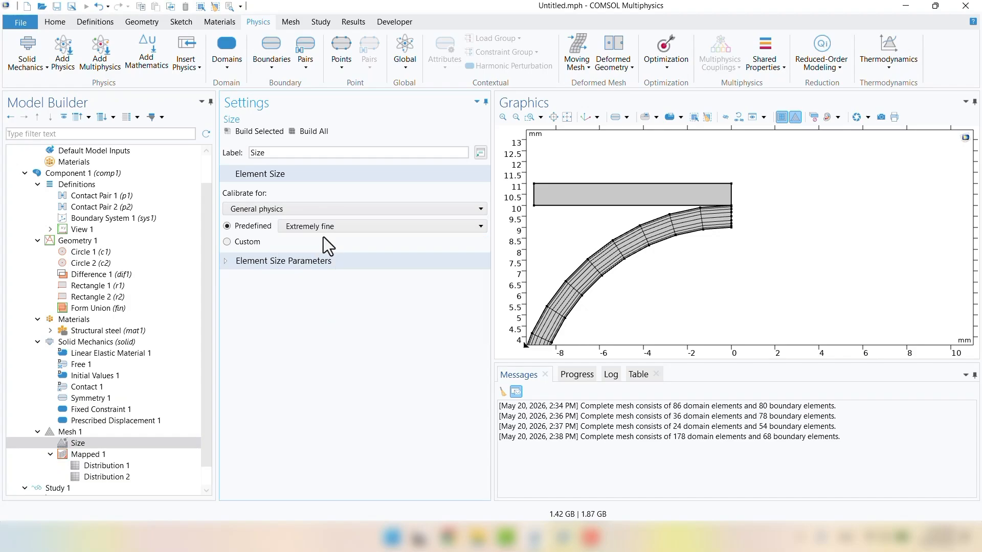
click(305, 134)
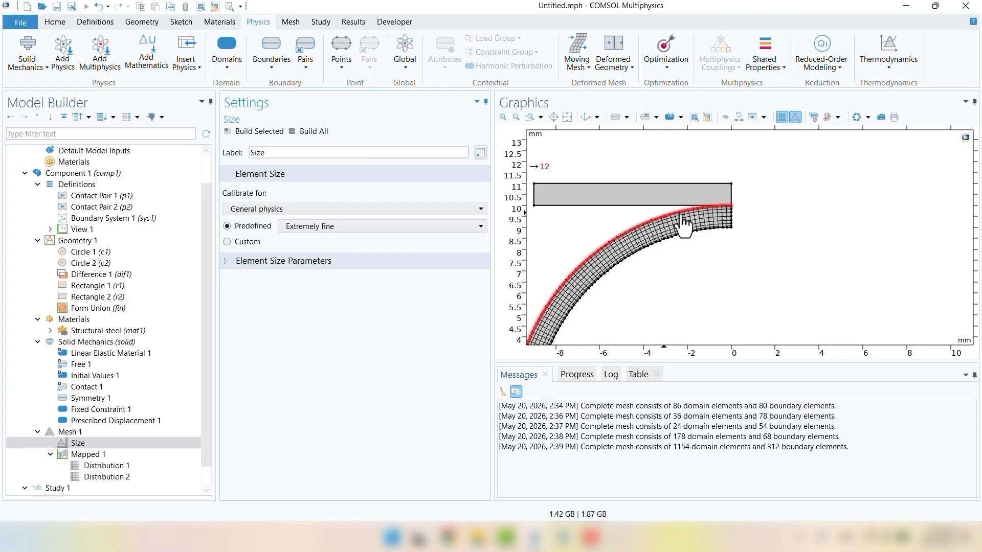
scroll(738, 230, up, 5)
middle_drag(720, 79, 719, 78)
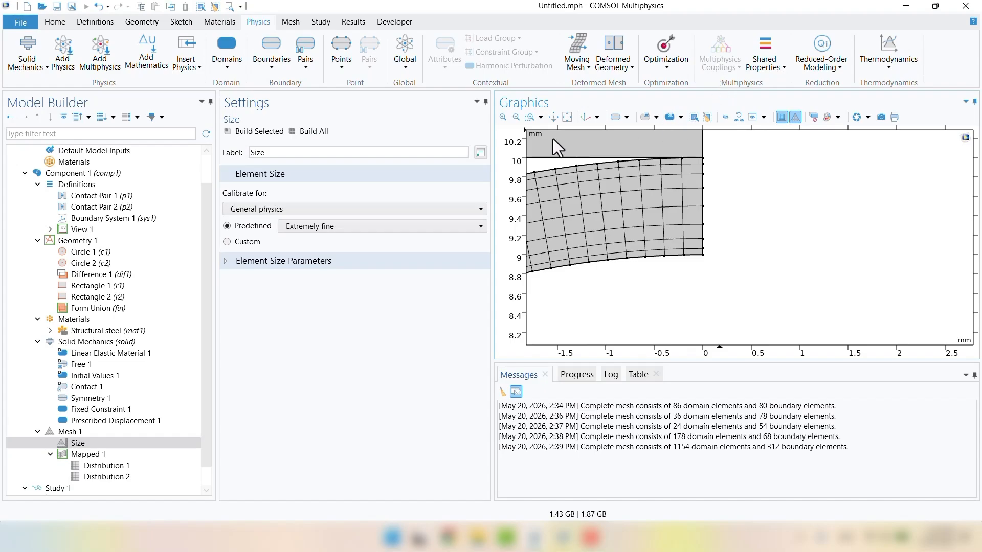
click(568, 117)
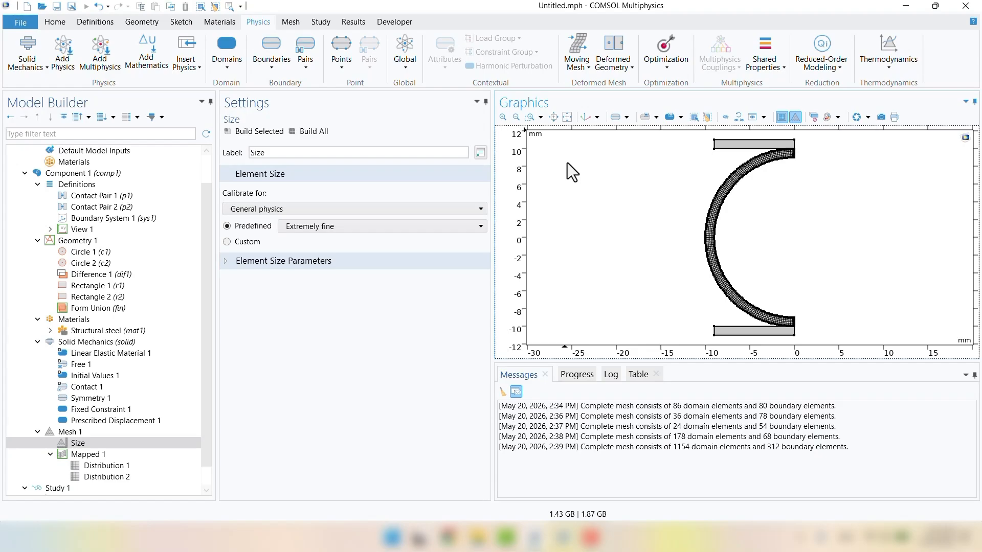
Compute Study 1 with the linear elastic material
scroll(113, 399, down, 1)
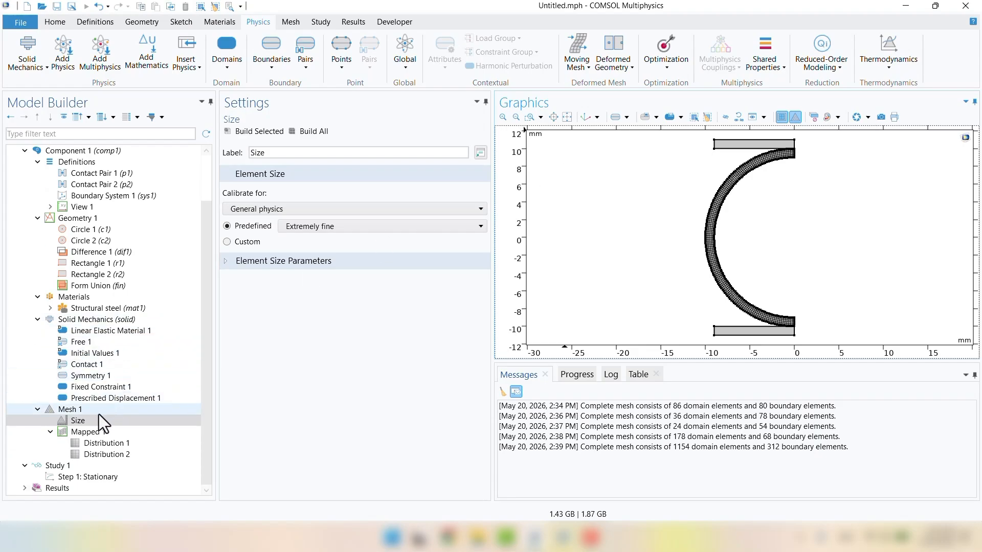
click(56, 465)
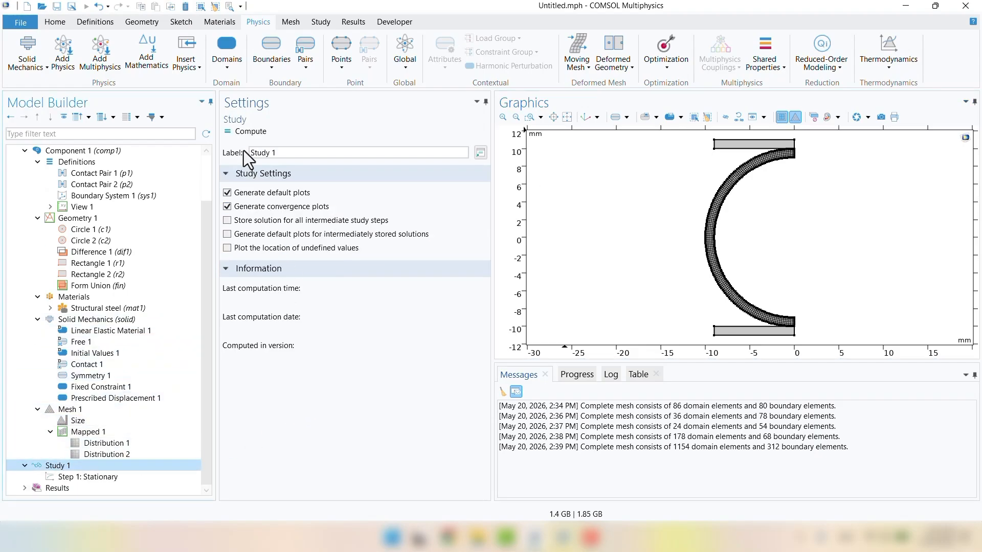
click(241, 133)
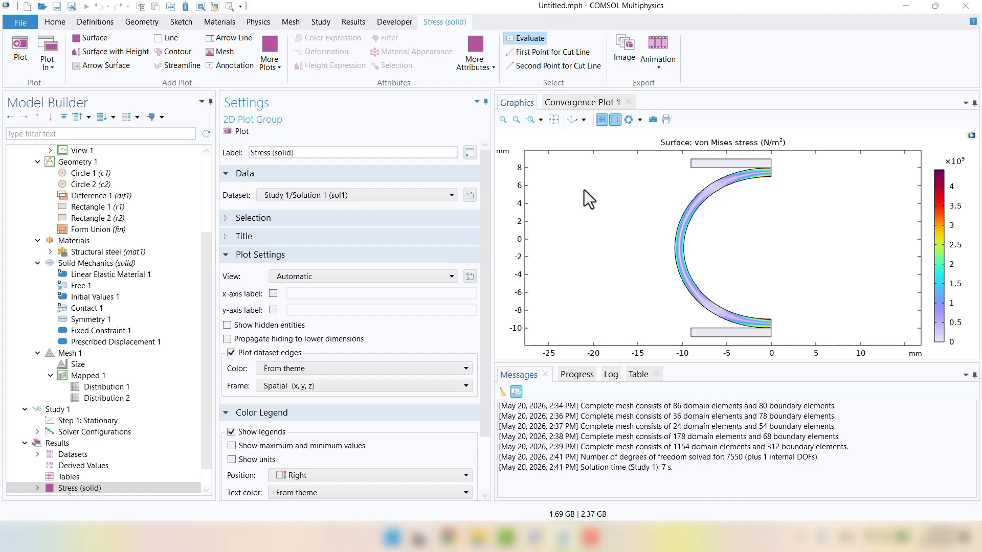
Add Plasticity to the linear elastic material for all domains and review its hardening options, keeping linear isotropic and no kinematic hardening
click(94, 275)
right_click(95, 275)
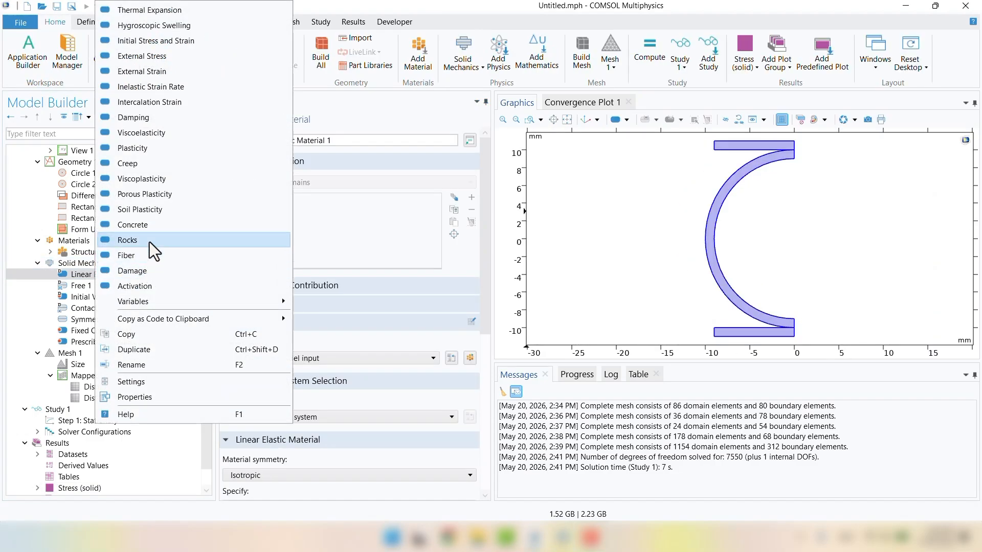
click(206, 149)
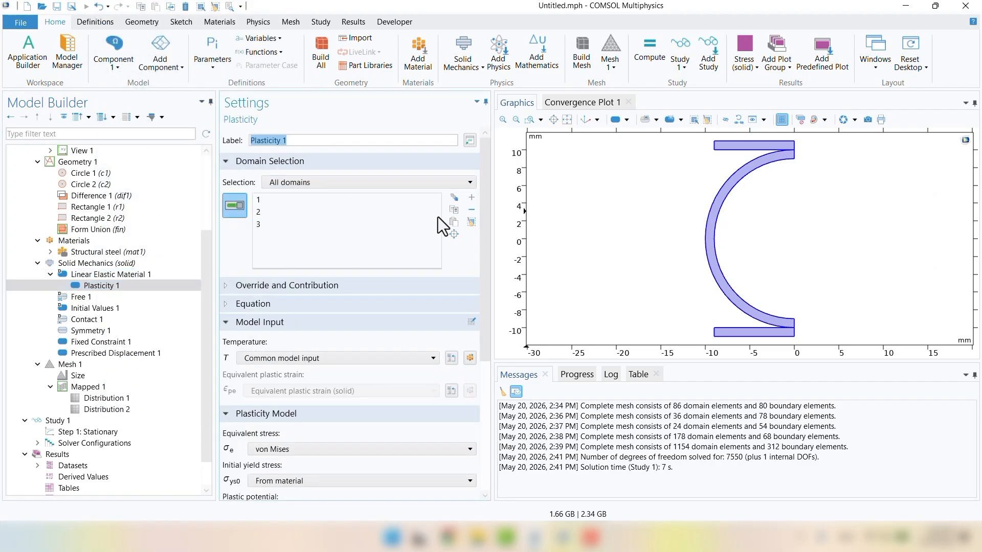
scroll(489, 255, down, 1)
drag(488, 255, 489, 356)
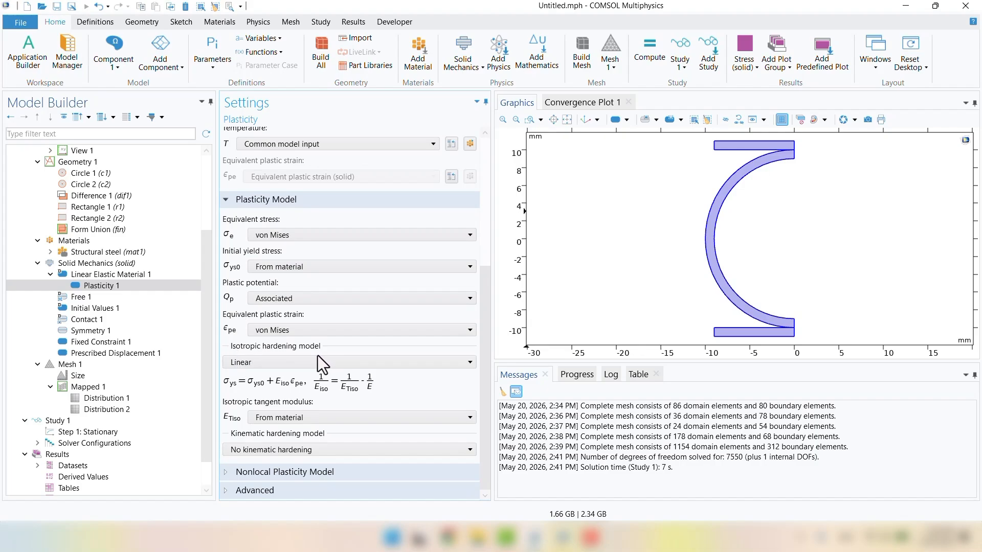
click(271, 363)
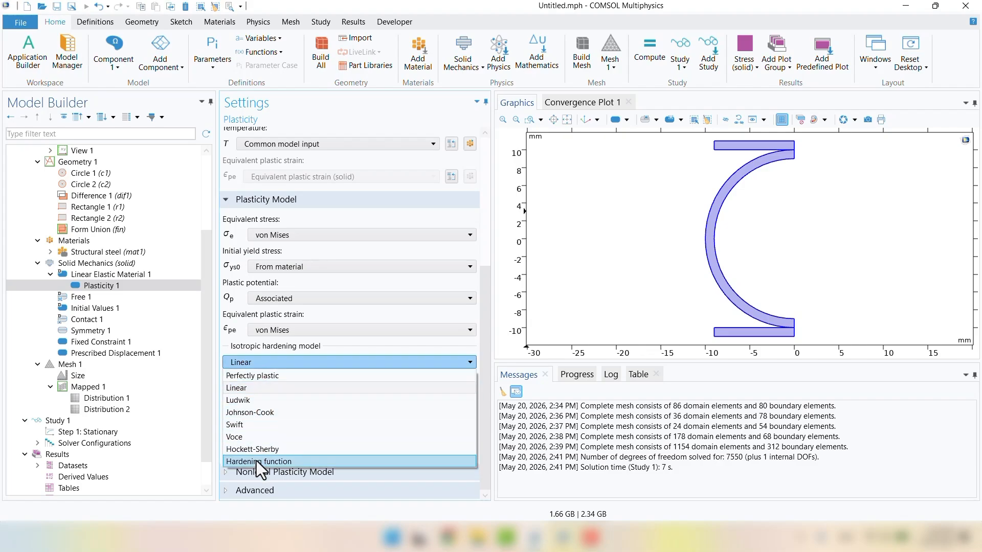
click(225, 347)
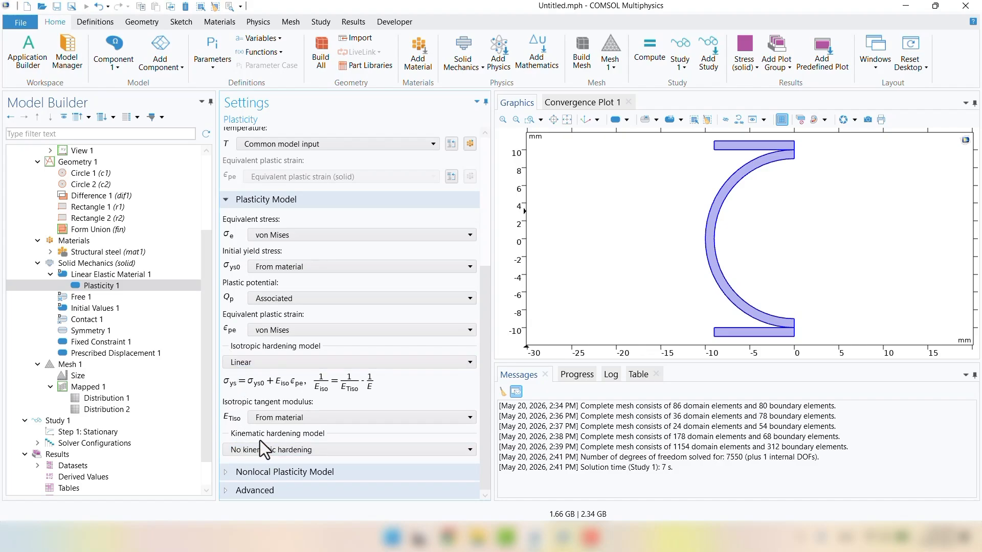
click(309, 449)
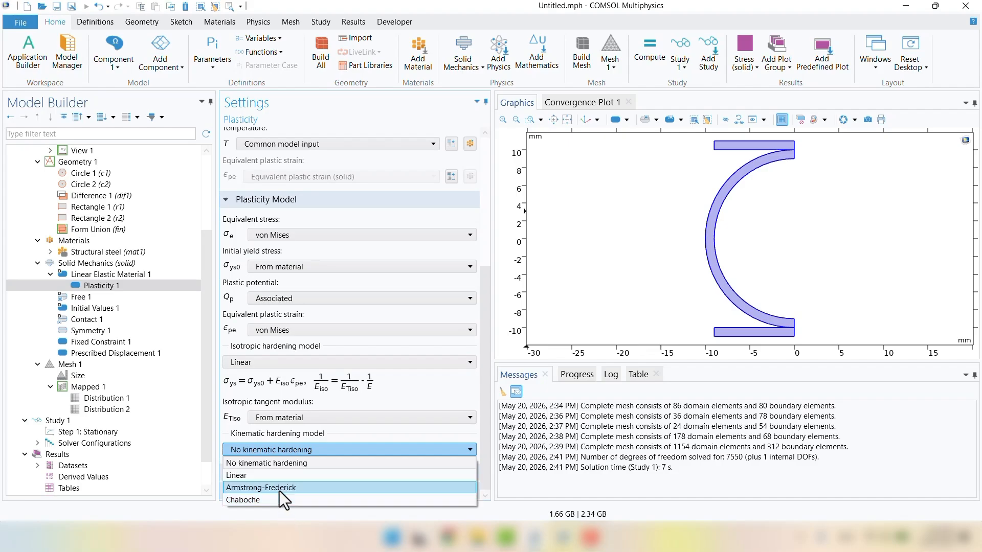
click(227, 430)
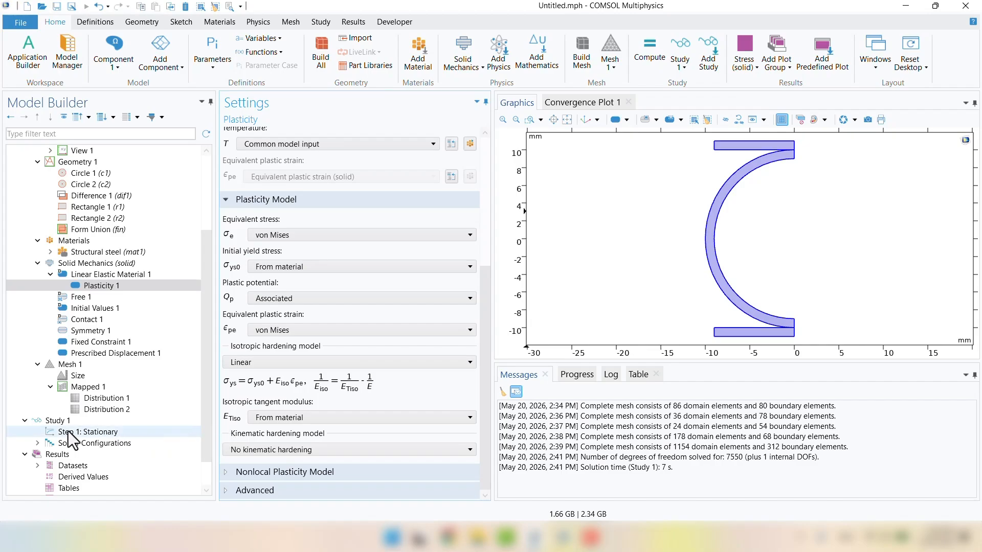
Recompute Study 1 with plasticity included and check its convergence plot
click(53, 422)
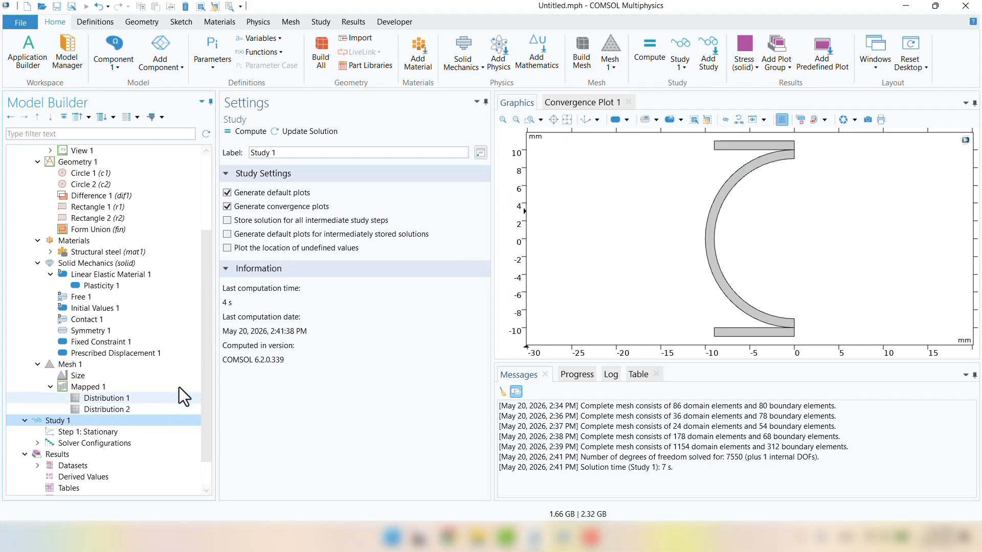
click(244, 131)
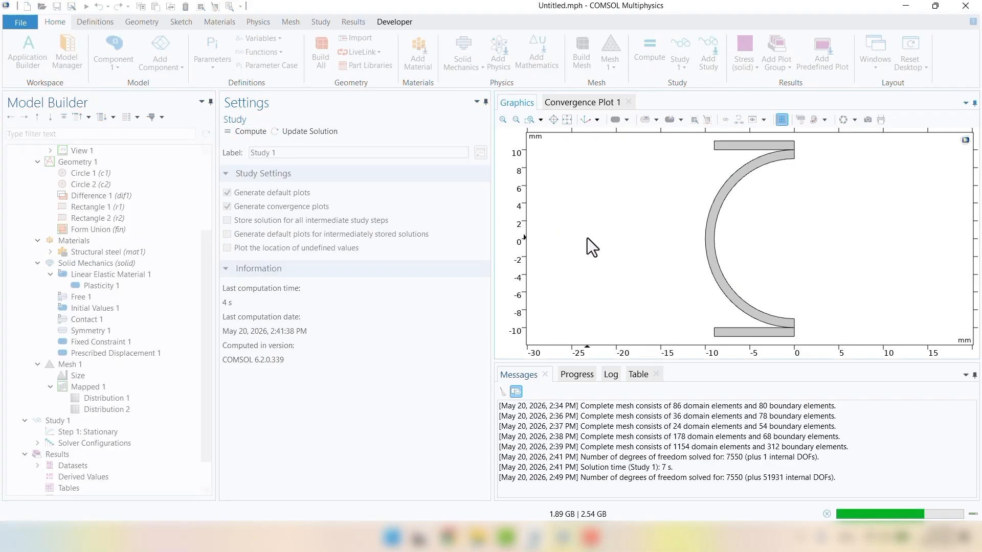
click(593, 102)
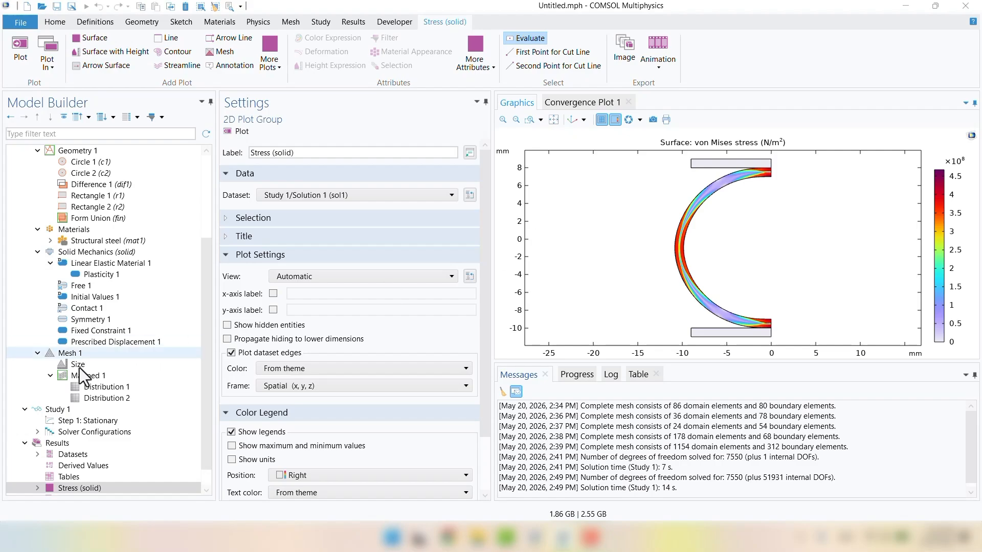
Add a Mirror 2D dataset of Study 1/Solution 1 about the axis through (0, 0) and (0, 1), and plot it
click(56, 456)
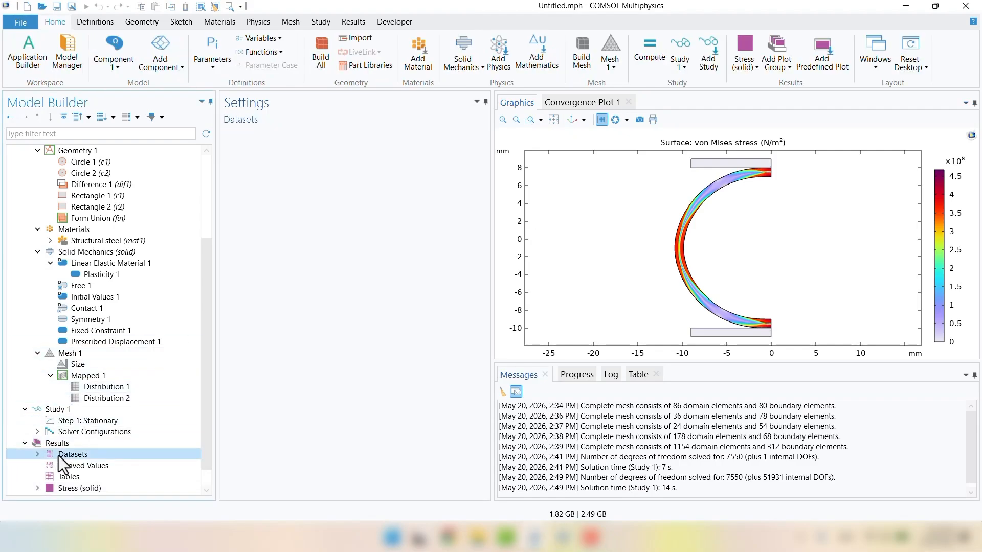
right_click(60, 455)
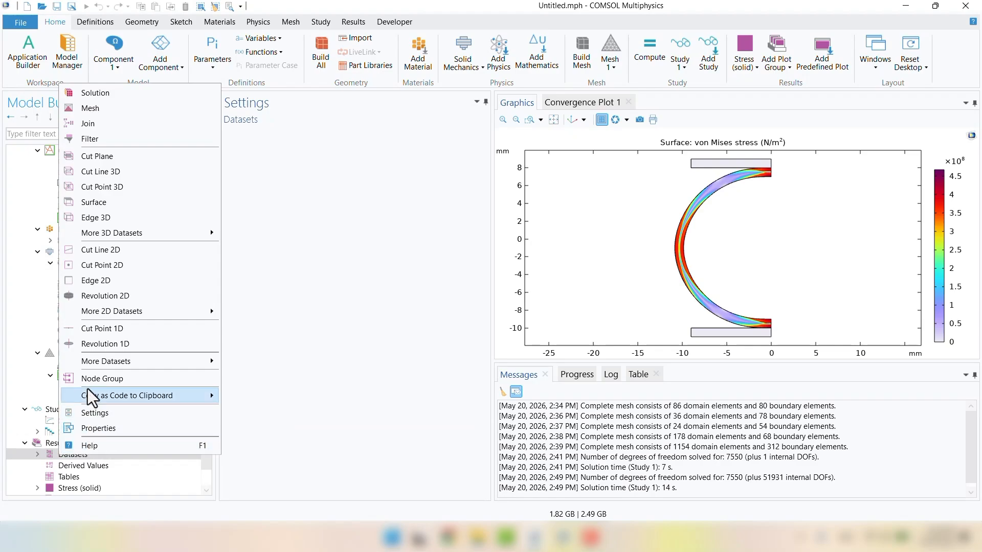
mouse_move(97, 312)
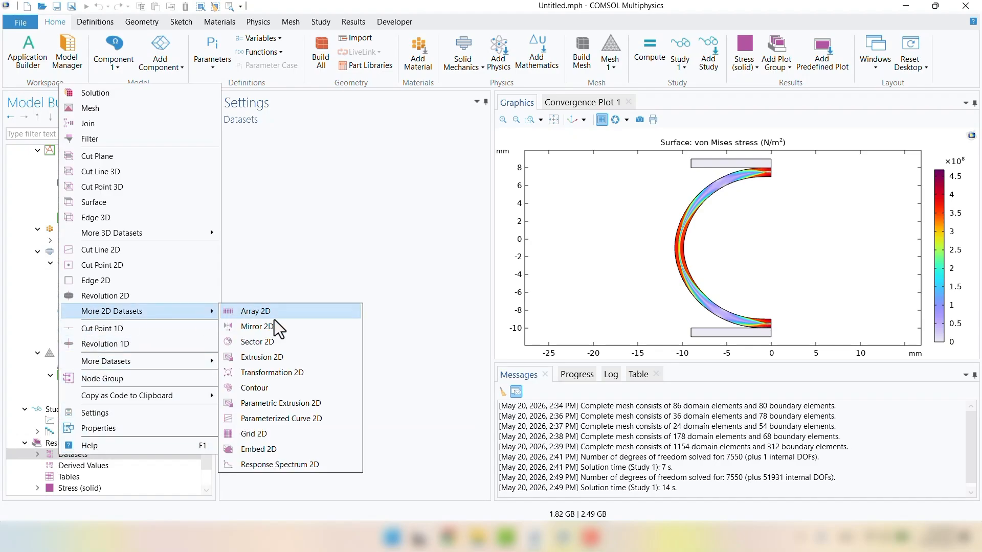
click(246, 263)
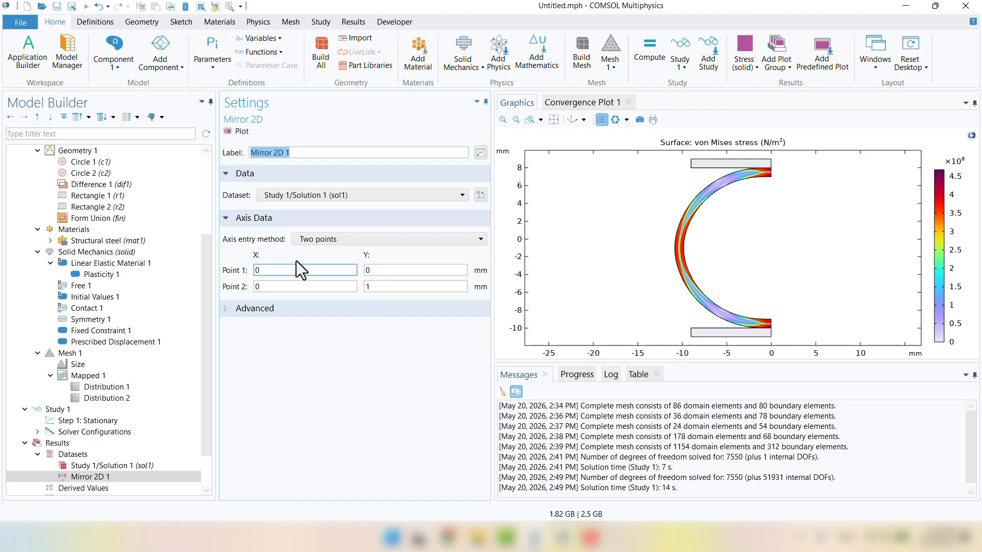
click(232, 133)
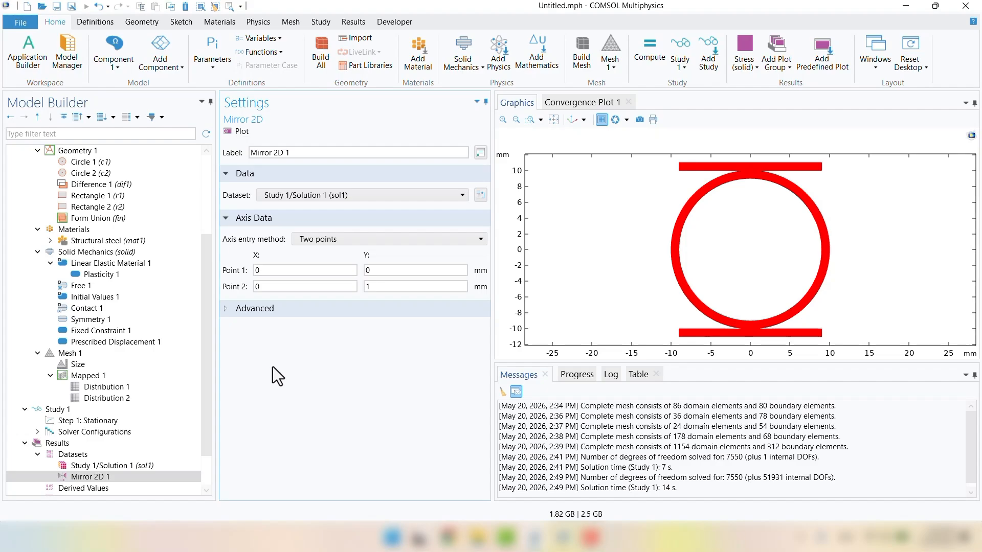
Set the Stress (solid) plot group's dataset to Mirror 2D 1 and plot the von Mises stress
scroll(143, 394, down, 2)
click(88, 467)
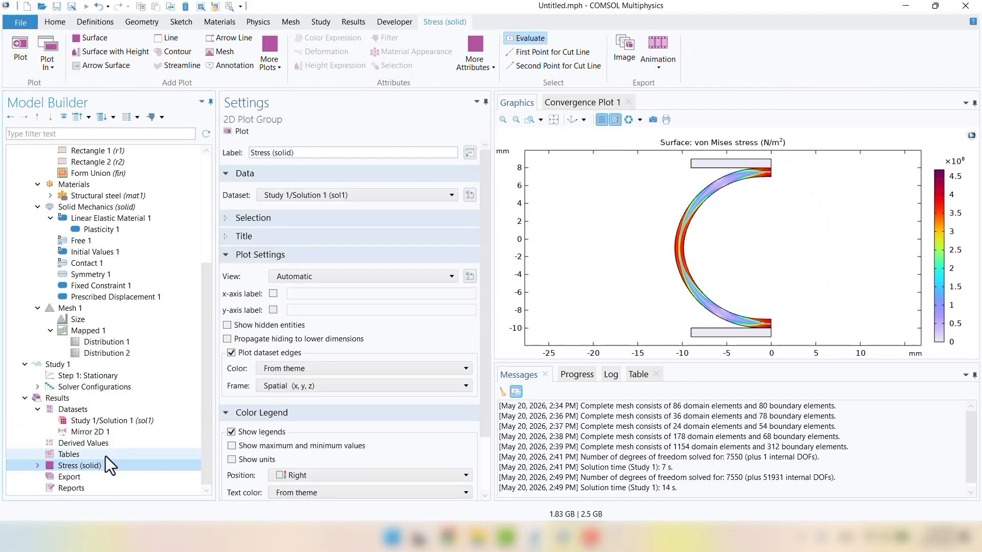
click(266, 196)
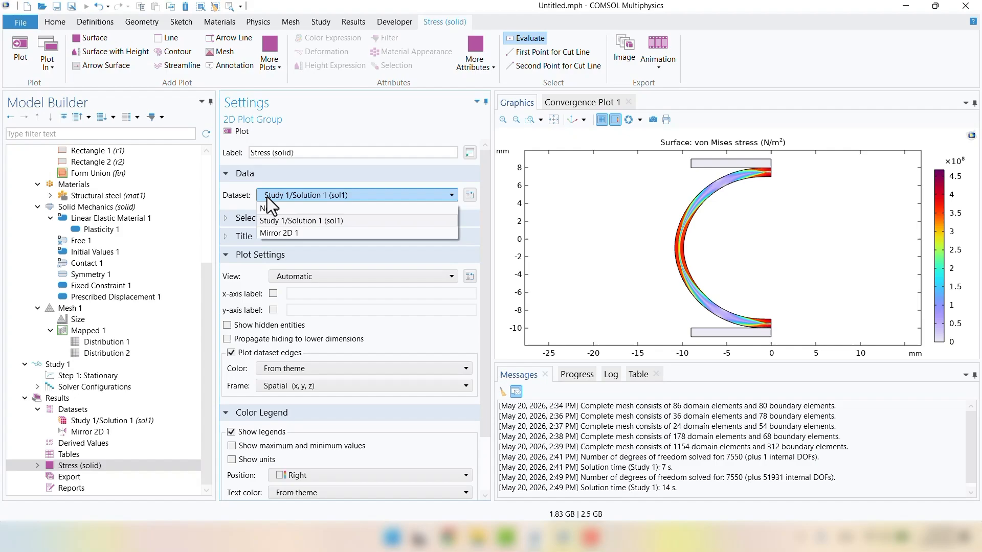
click(281, 233)
click(237, 131)
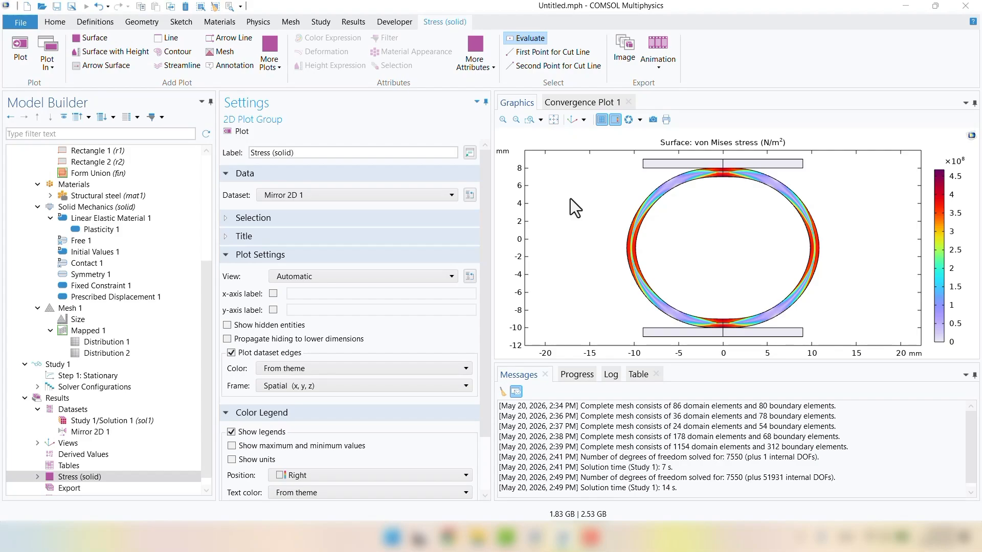
Add an Interpolation function to the Definitions of Component 1
scroll(109, 265, up, 5)
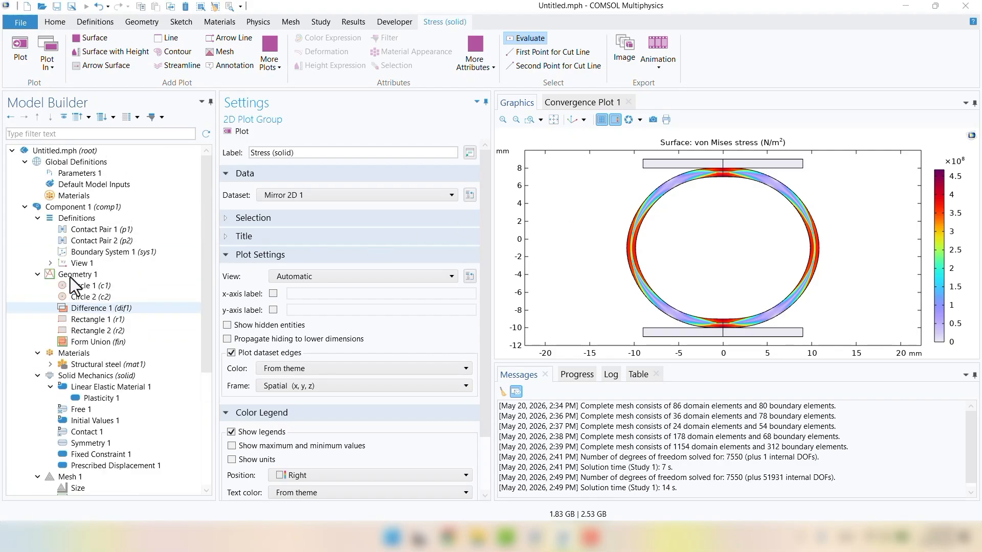
right_click(84, 217)
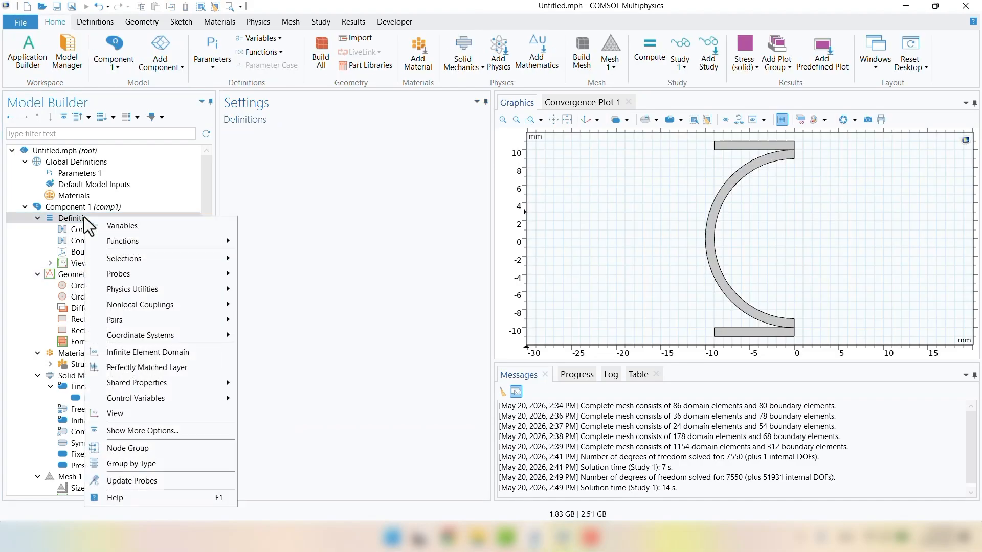
mouse_move(154, 240)
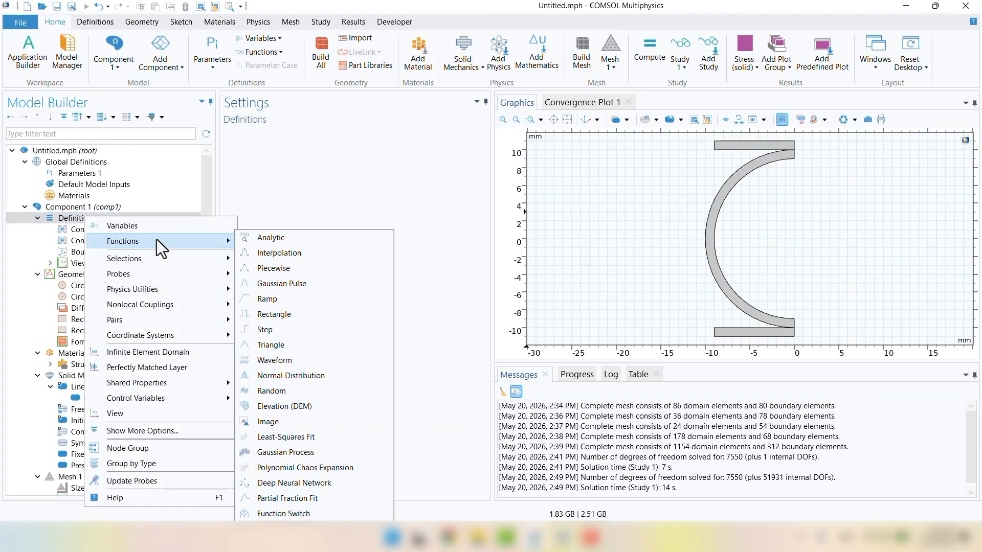
click(314, 253)
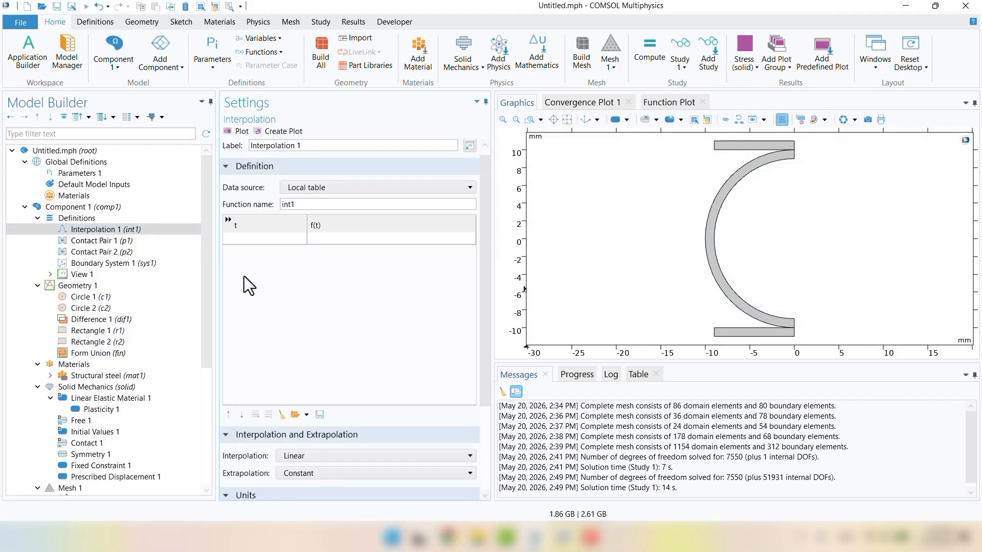
Fill the interpolation table with the points t = 0, f(t) = 0 and t = 1, f(t) = 1, and plot the function
click(254, 238)
text(0)
click(339, 238)
text(0)
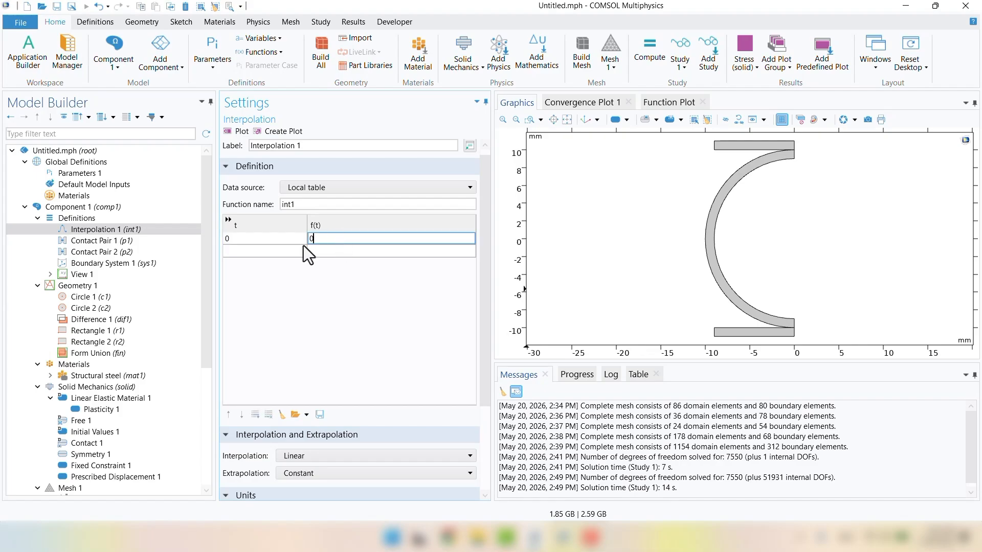
click(258, 252)
text(1)
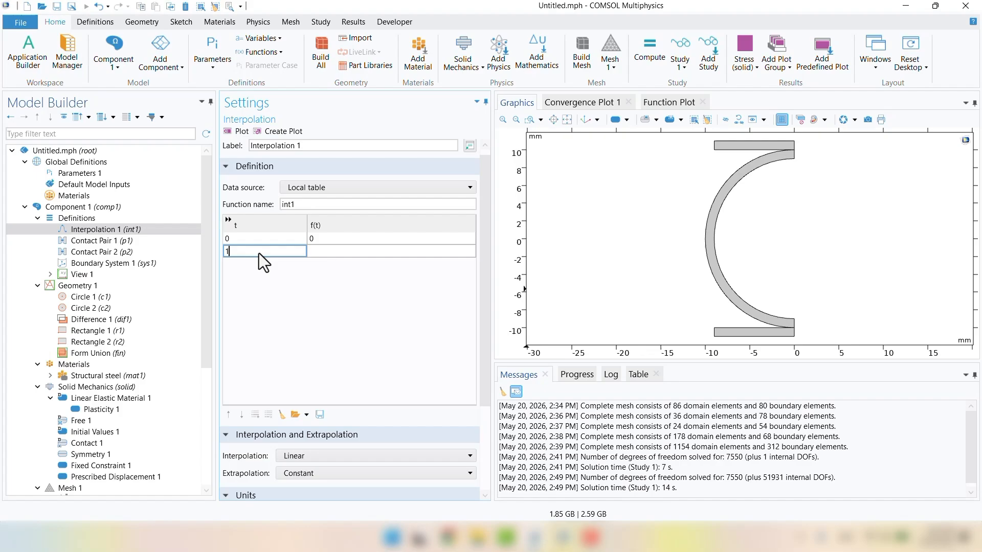
click(321, 252)
text(1)
click(238, 132)
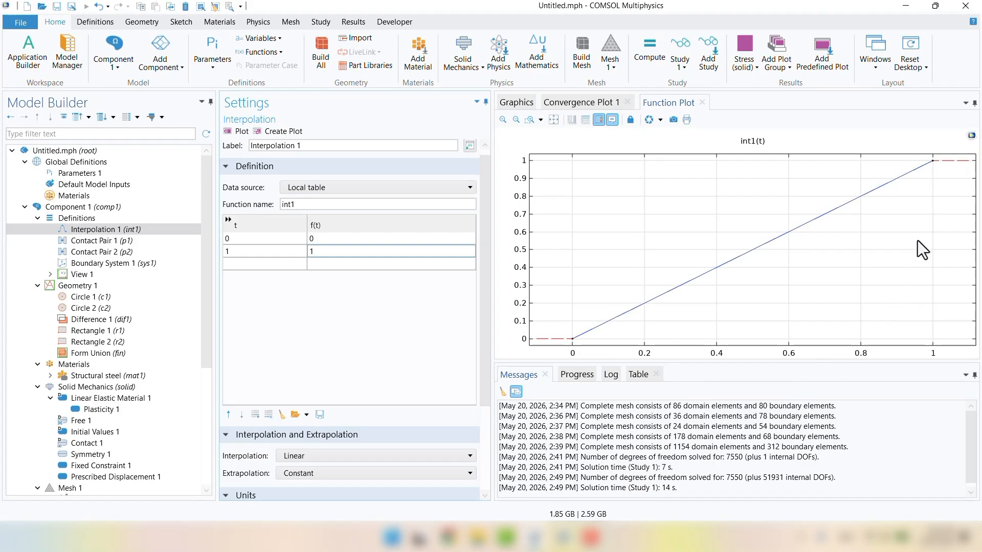
Set the units of the interpolation function and of its argument t to 1
scroll(422, 280, down, 3)
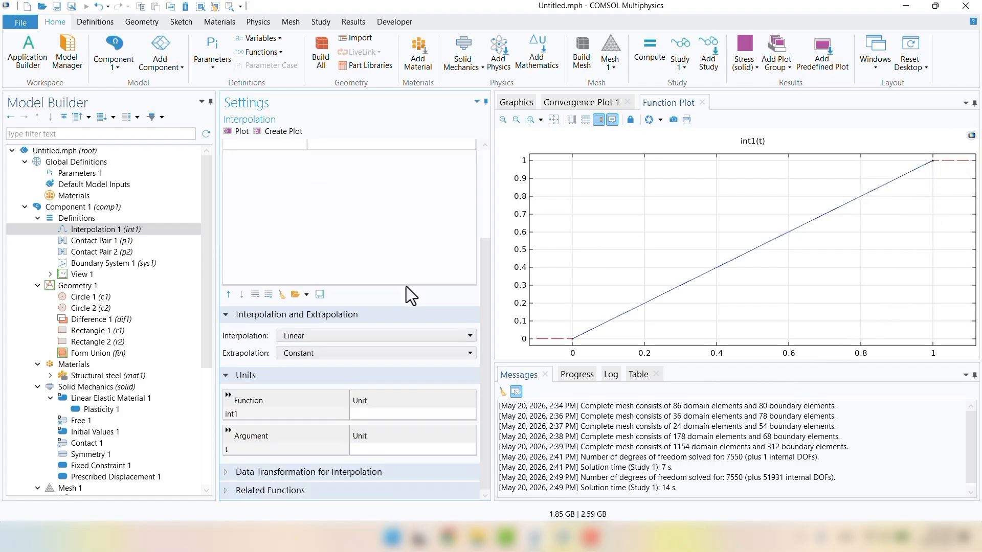
click(358, 417)
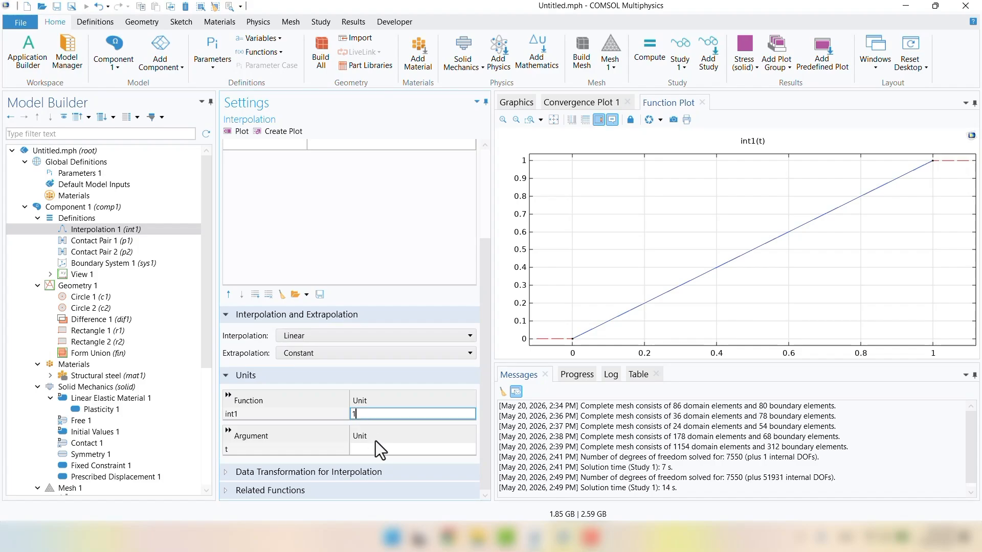
text(1)
click(381, 452)
text(1)
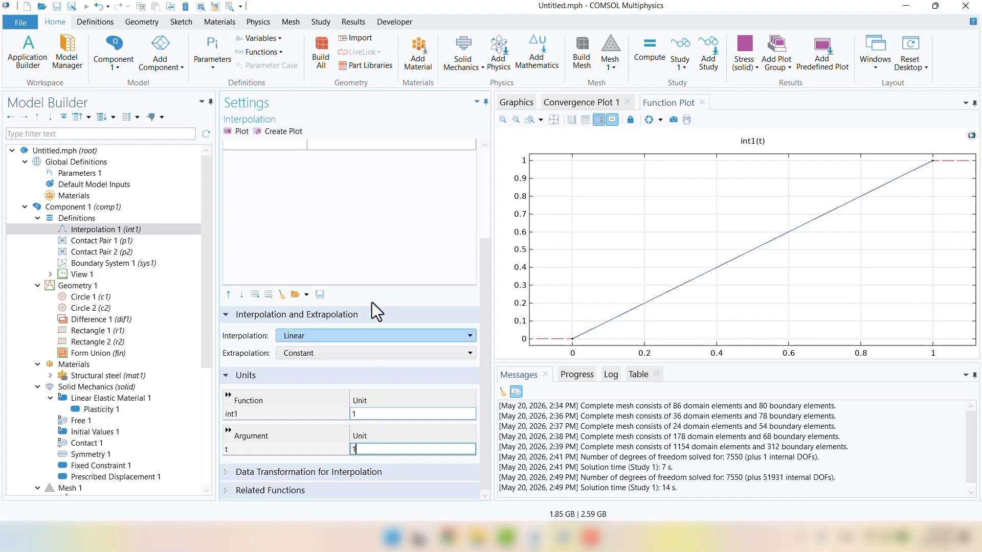
Change the interpolation function's name to Load
scroll(373, 260, up, 3)
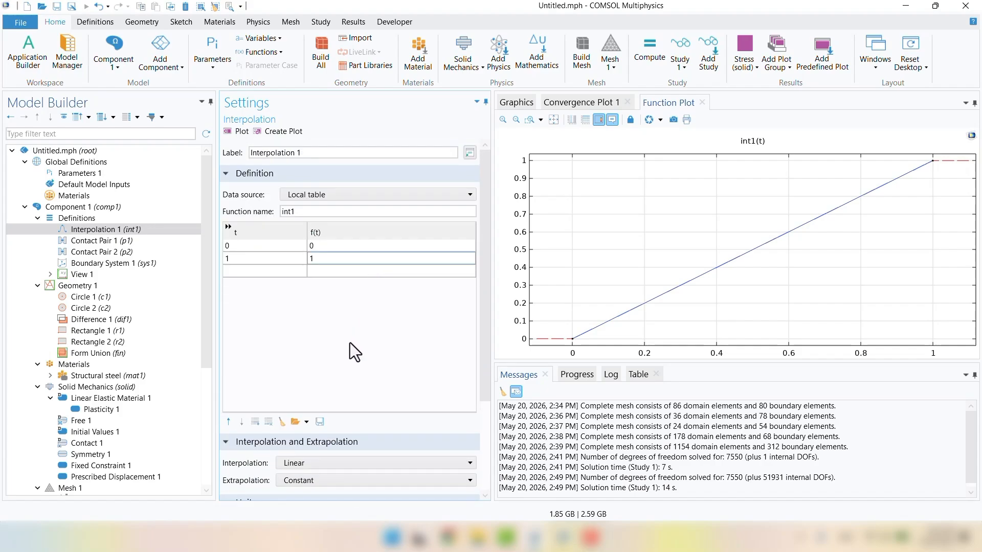
double_click(296, 212)
text(Load)
scroll(317, 372, down, 2)
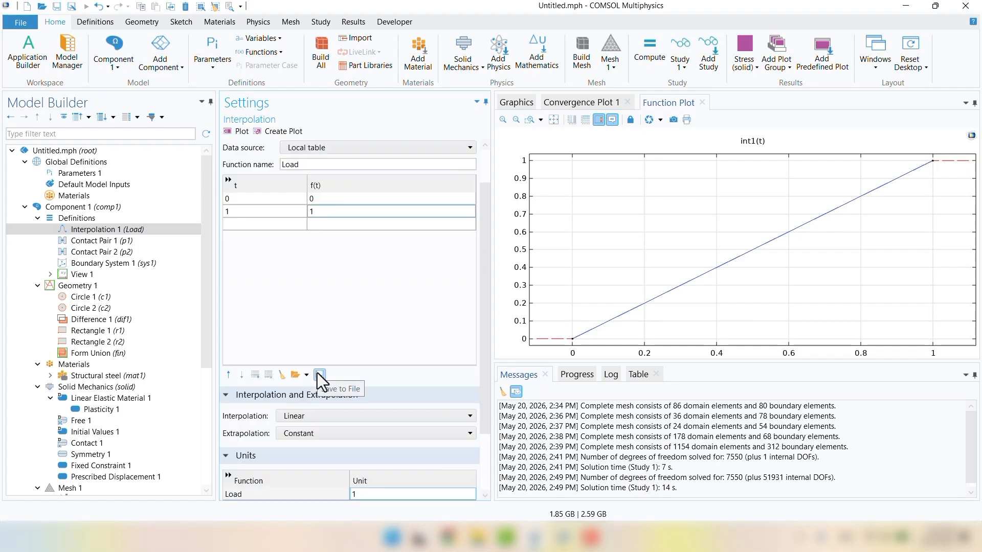
scroll(340, 321, up, 2)
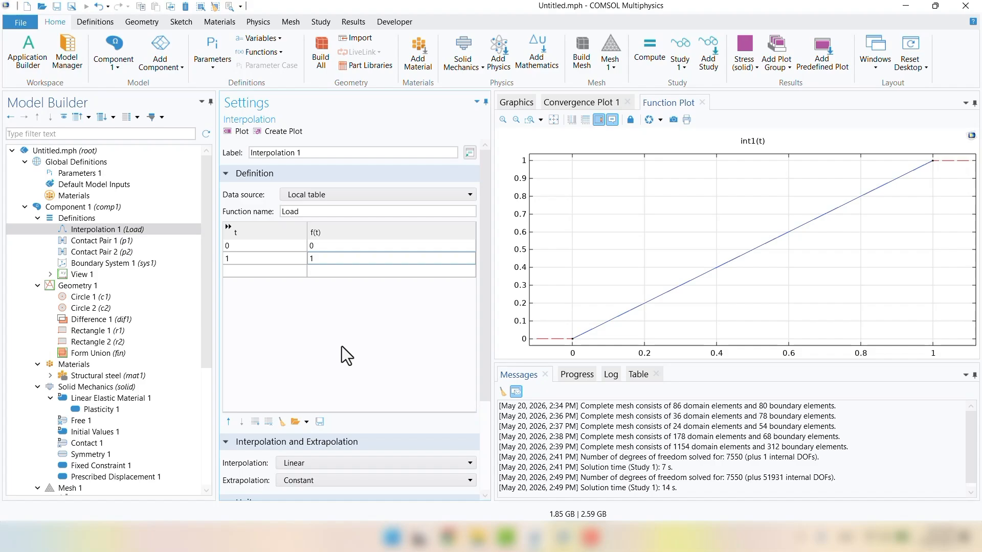
Define a global parameter para with the expression 0 in Parameters 1
click(66, 174)
click(243, 203)
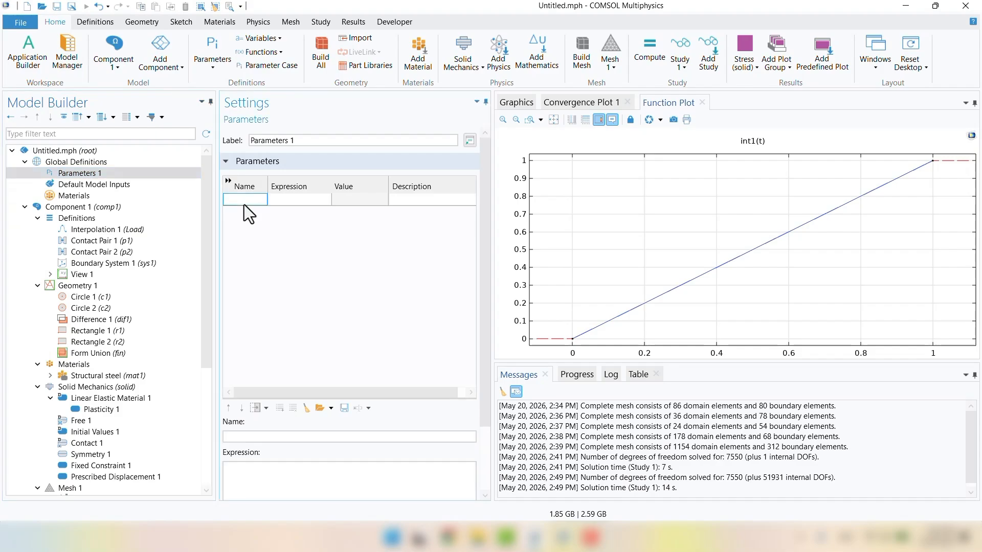
click(293, 206)
text(0)
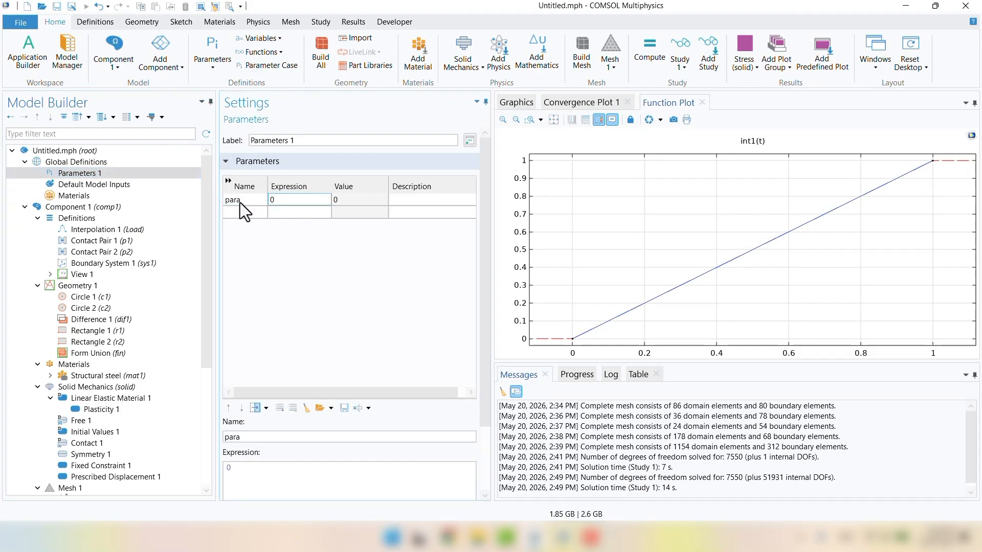
click(127, 230)
click(307, 211)
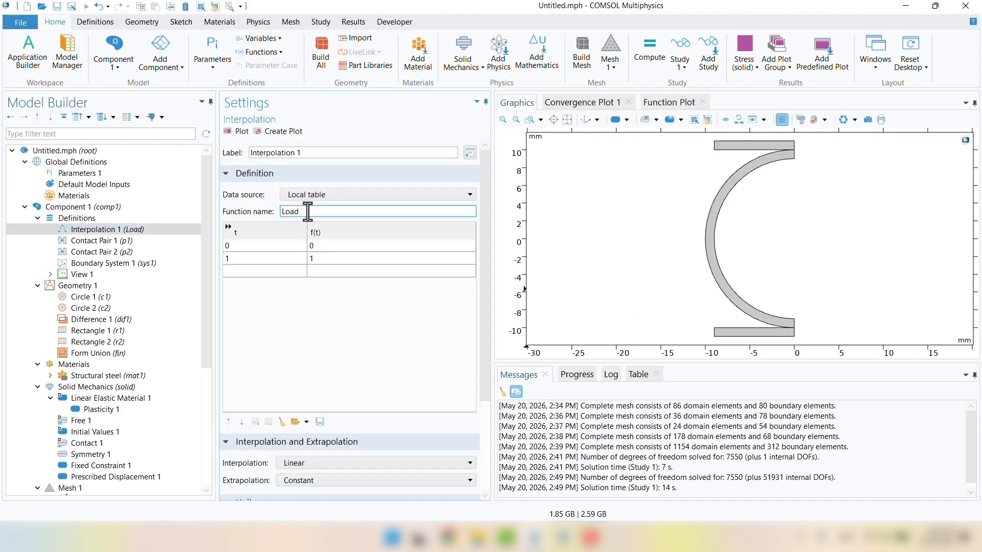
text((para))
key(BackSpace)
key(BackSpace)
key(BackSpace)
key(BackSpace)
key(BackSpace)
key(BackSpace)
click(315, 333)
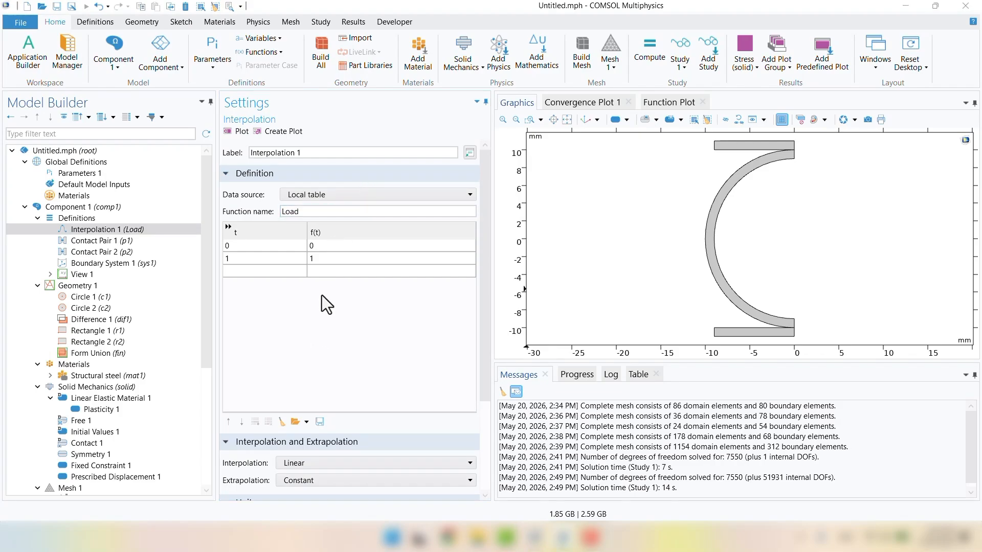
Set the y displacement of Prescribed Displacement 1 to -0.002*Load(para) [m]
click(83, 477)
scroll(276, 465, down, 1)
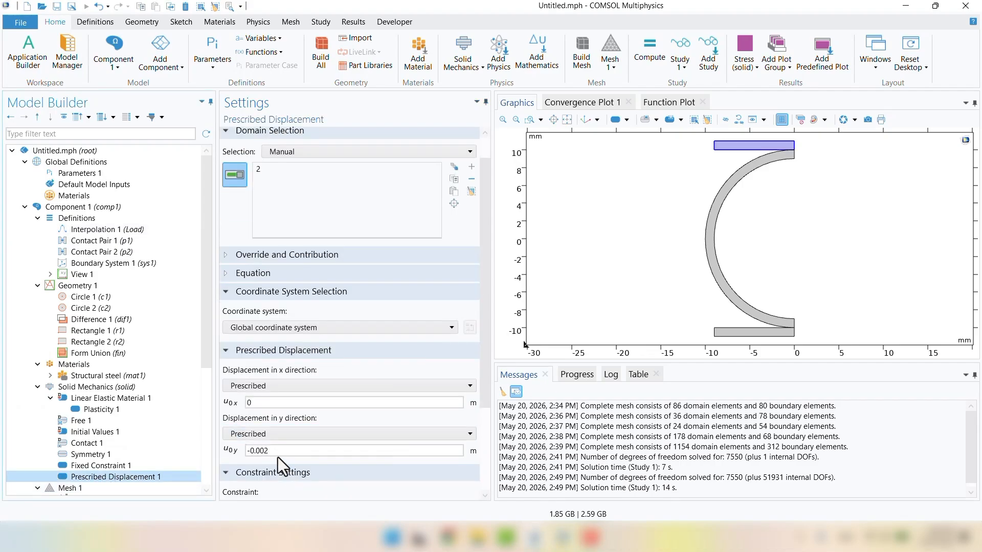
click(289, 451)
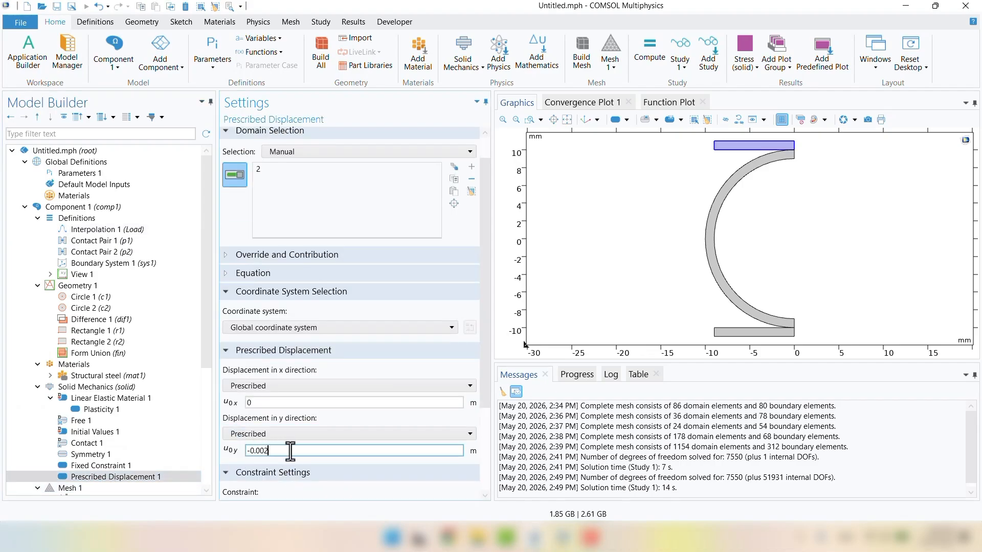
text(*load(para))
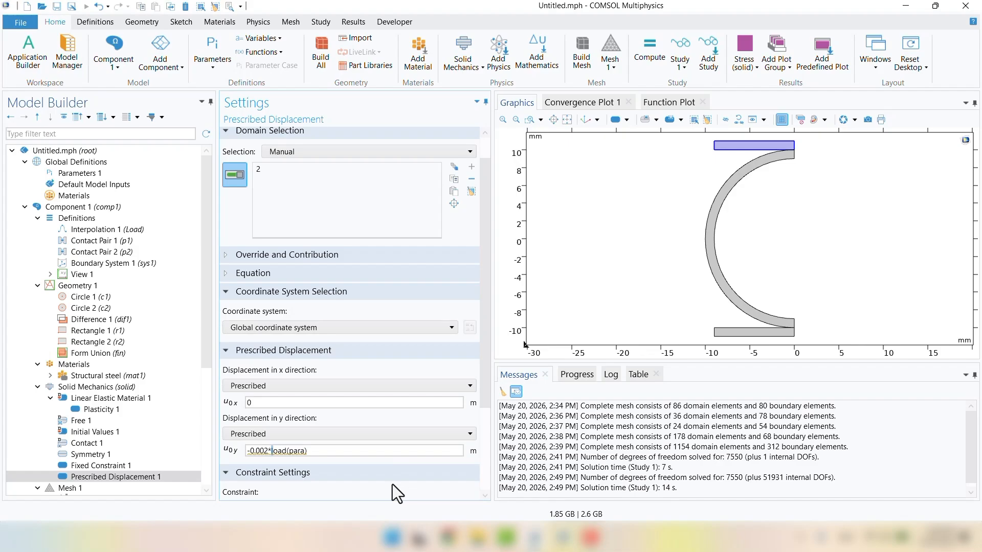
key(Delete)
text(L)
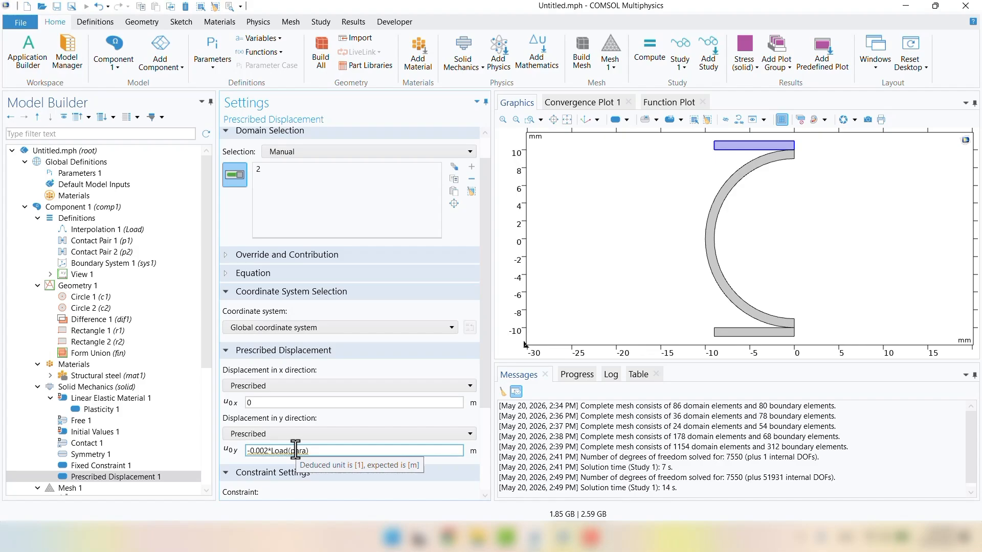
click(338, 449)
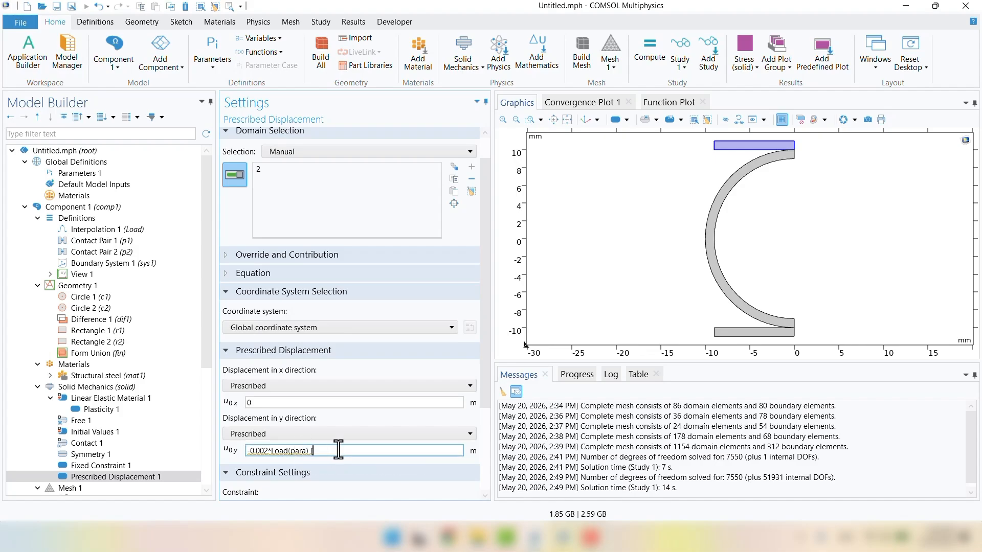
text([m])
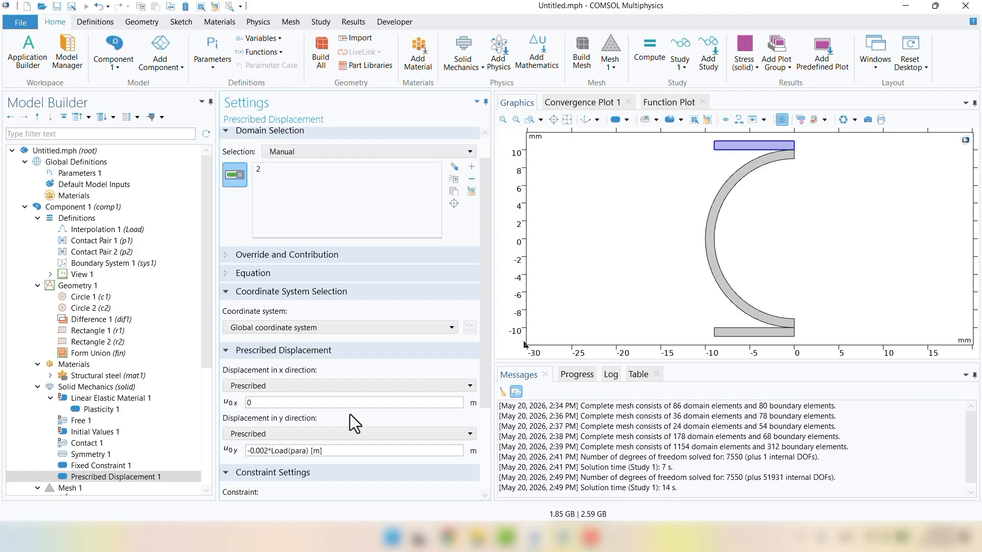
Enable an auxiliary sweep in the Stationary step of Study 1 and add the parameter para to it
scroll(88, 442, down, 4)
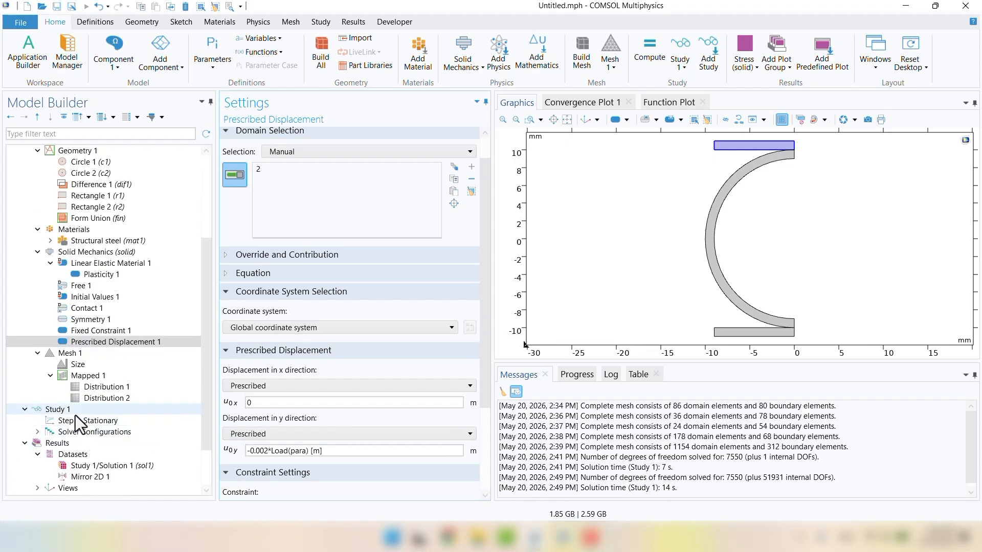
click(70, 420)
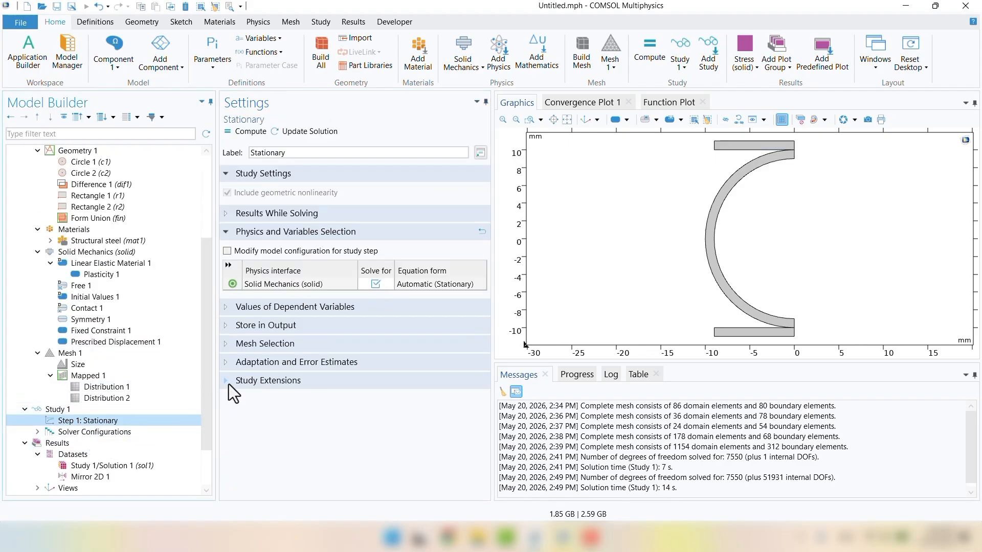
click(228, 381)
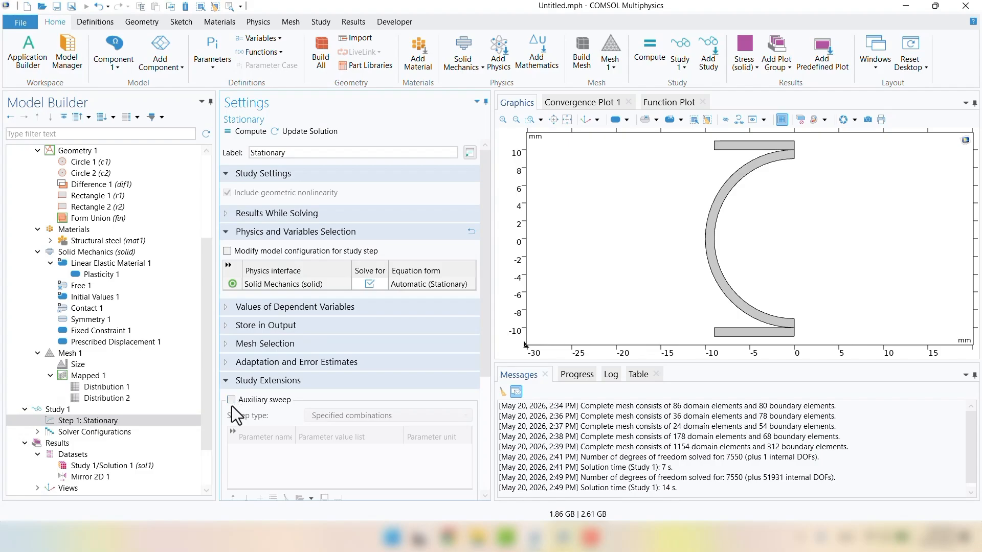
click(232, 403)
scroll(258, 450, down, 1)
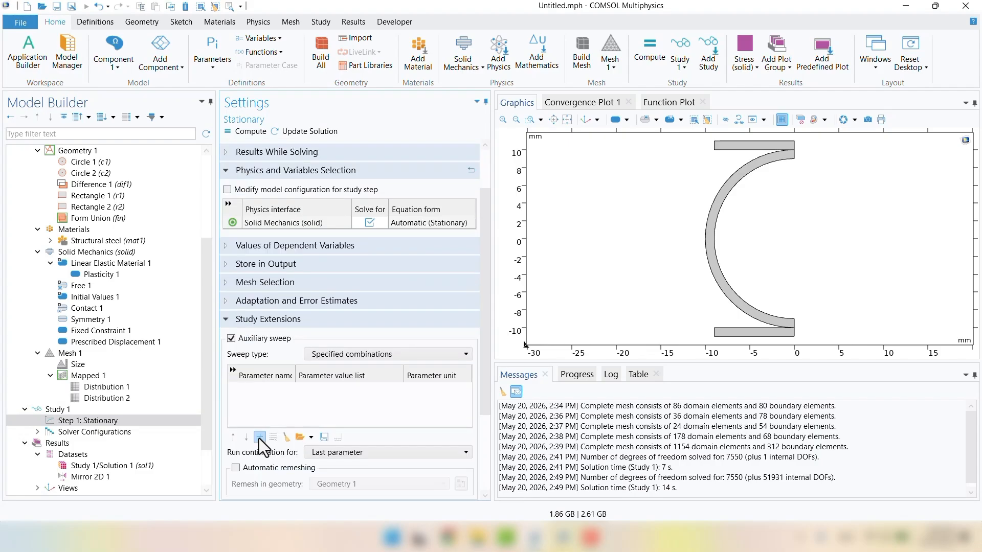
click(258, 438)
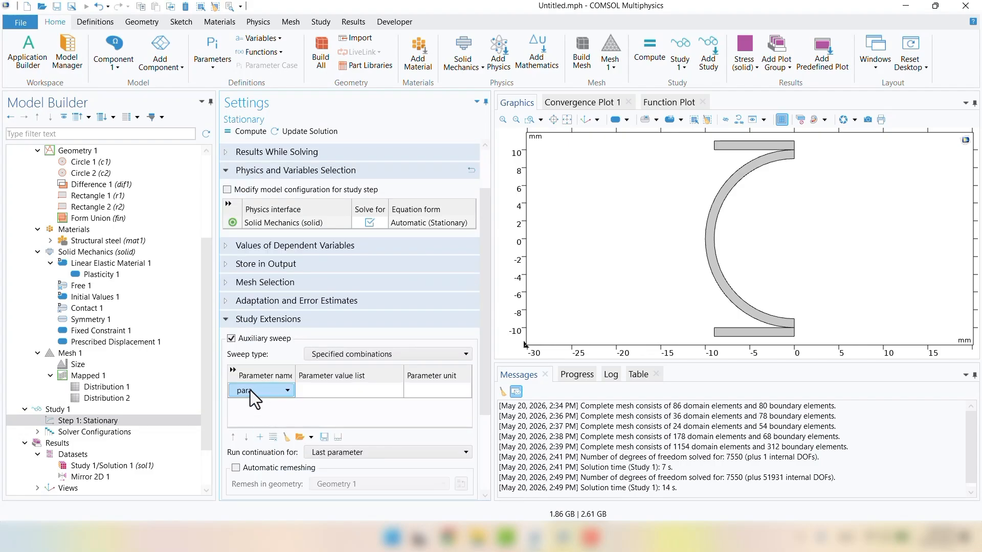
Fill the auxiliary sweep's value list for para with a range from 0 to 1 in steps of 0.05
click(338, 437)
click(435, 235)
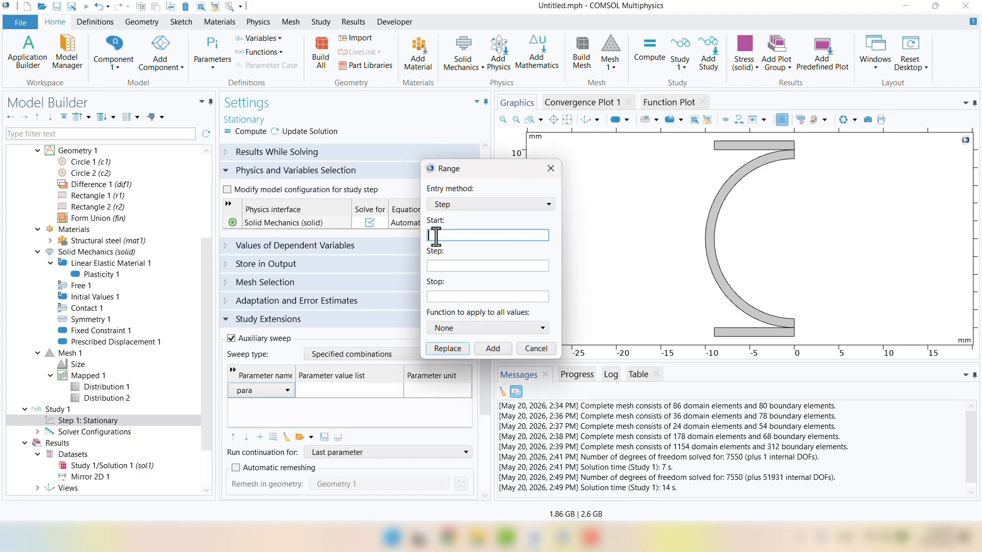
text(0)
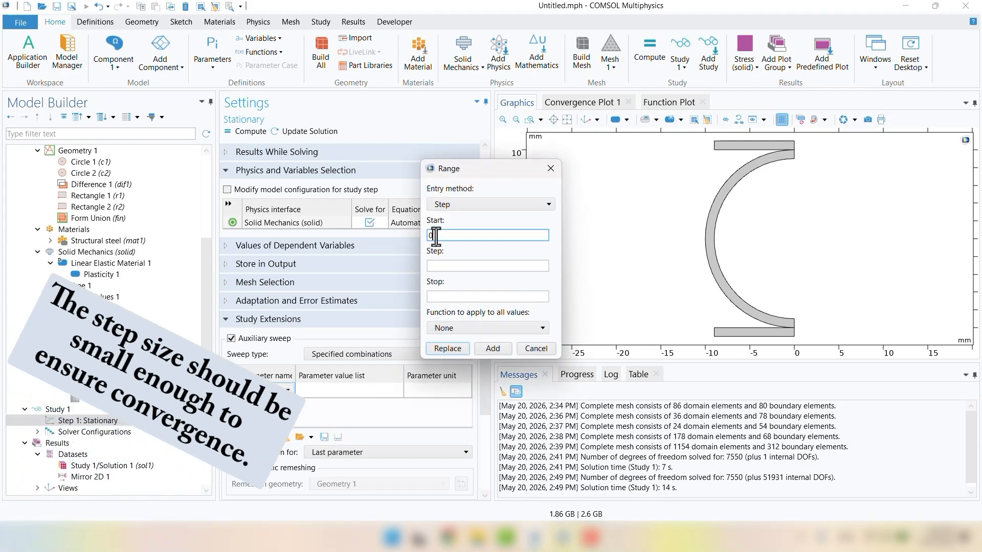
key(Tab)
text(0.05)
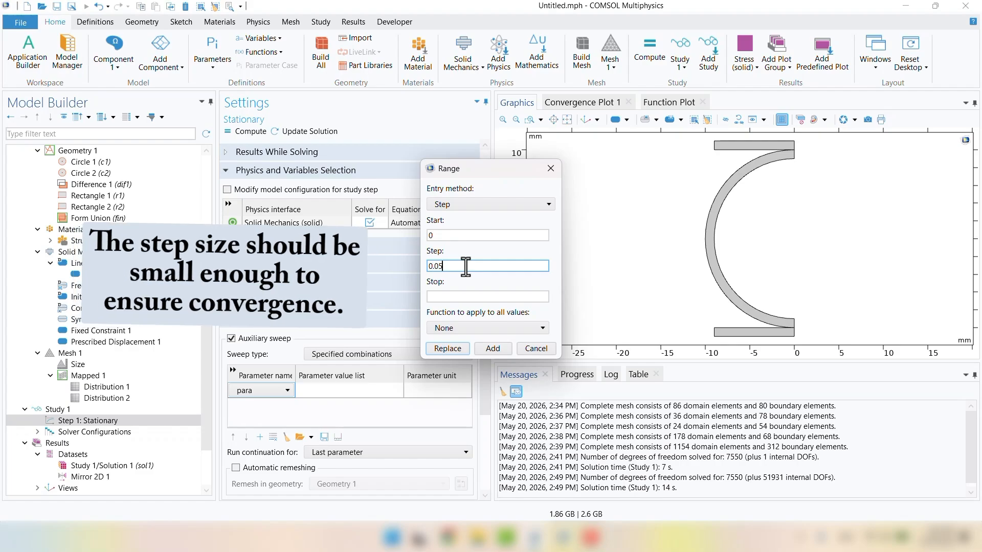
click(470, 296)
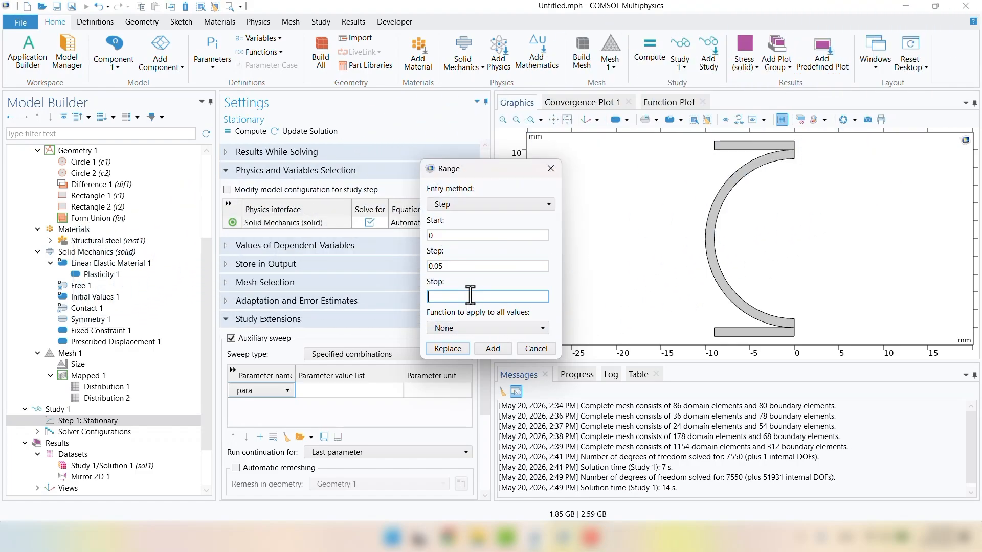
text(1)
click(441, 236)
click(437, 297)
click(447, 350)
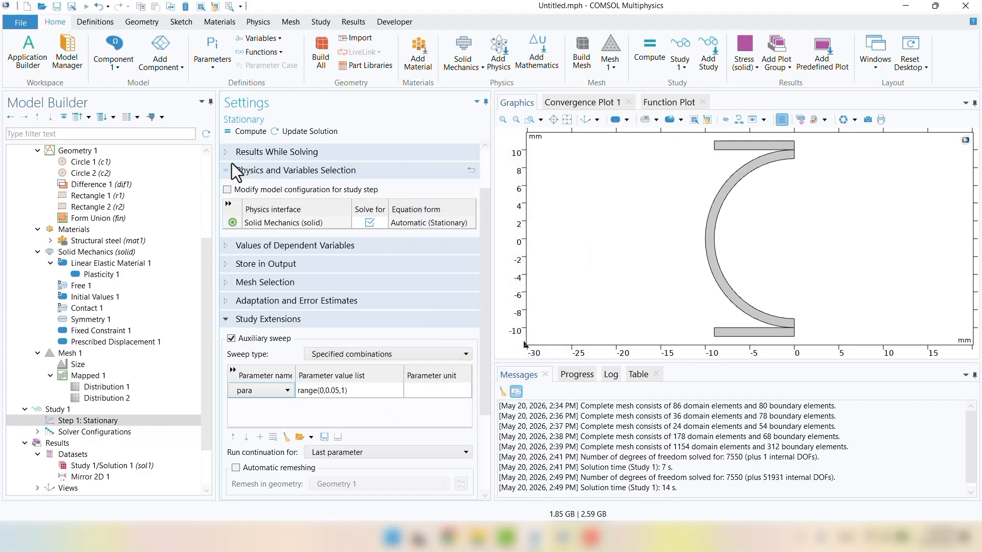
Compute the study, check the nonlinear solver's convergence plot, and return to the stress plot
click(239, 132)
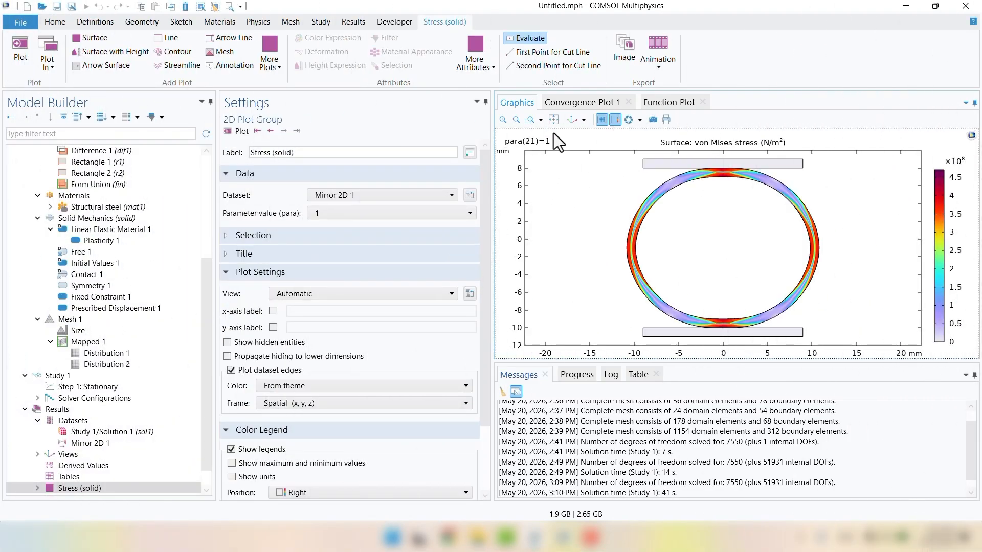
click(566, 103)
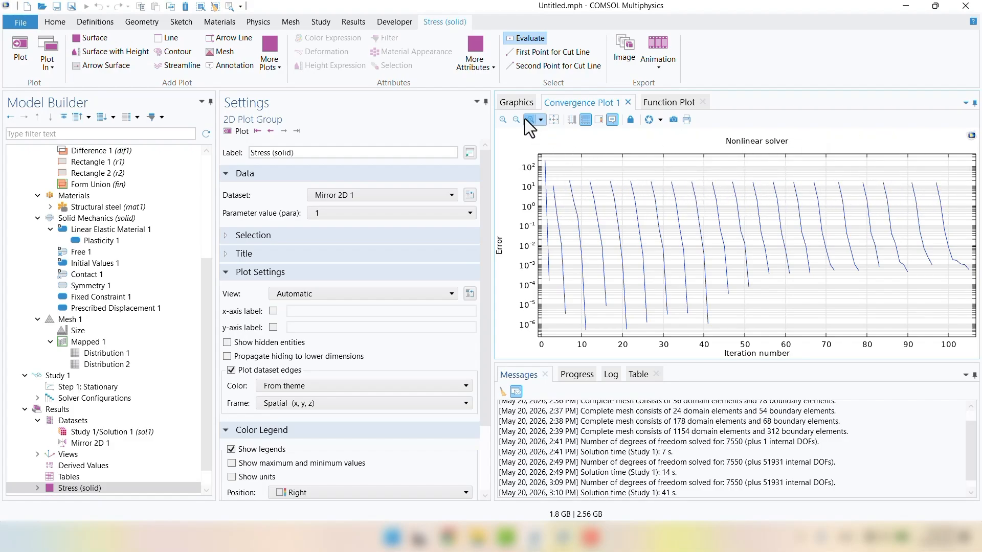
click(515, 102)
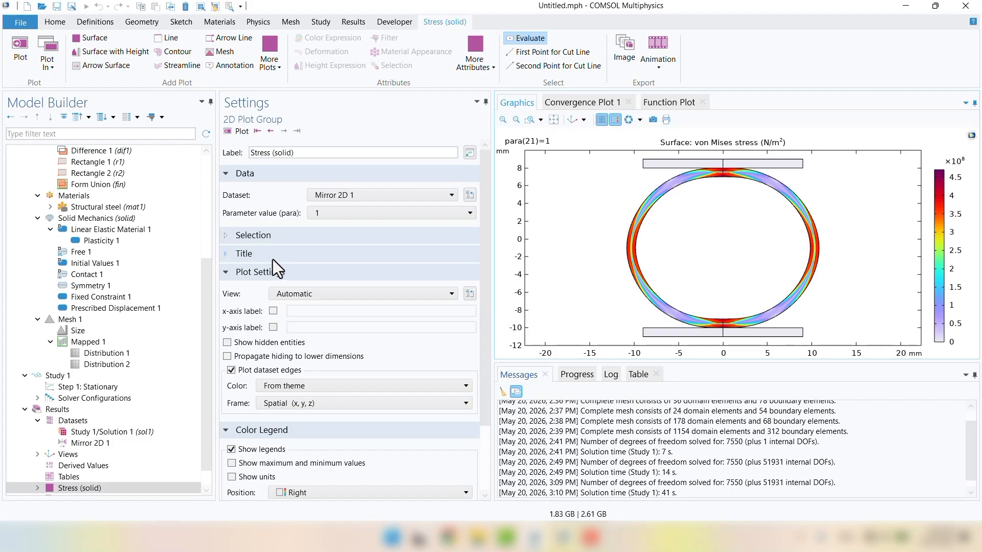
Plot the von Mises stress at para 0, step through the solutions to 0.2, and show the last one
click(317, 217)
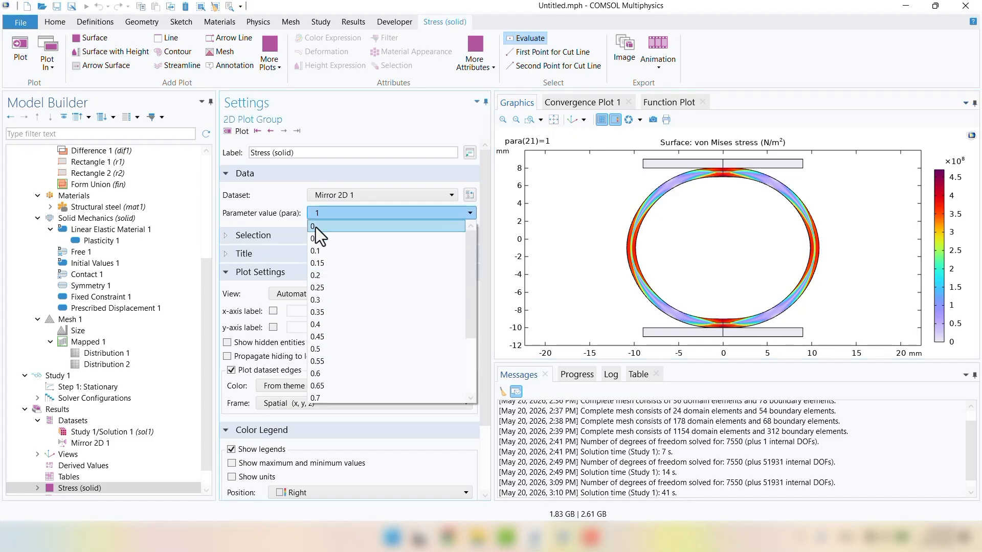
click(315, 227)
click(227, 133)
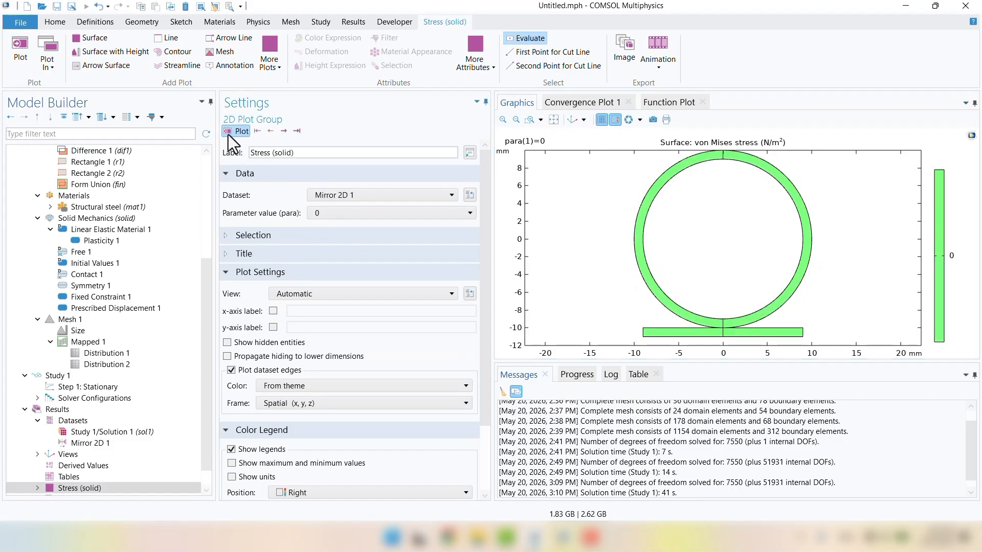
click(284, 135)
click(283, 135)
click(285, 135)
click(286, 135)
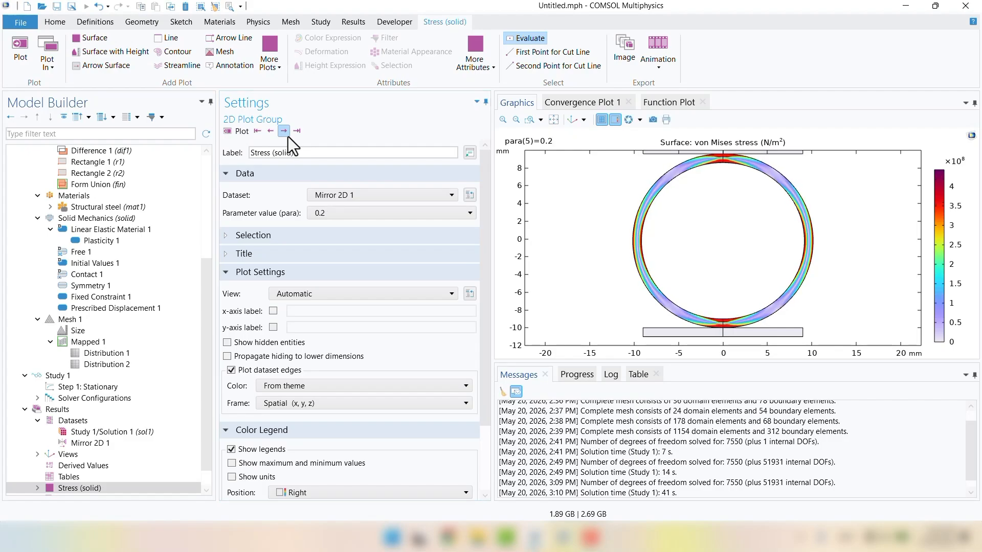
click(297, 134)
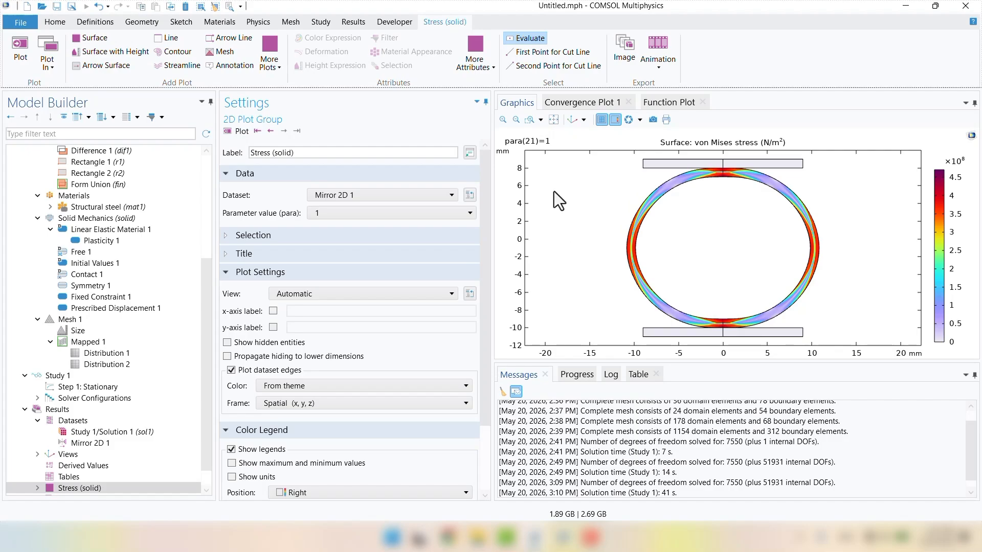
Add the row t = 2, f(t) = 0 to the Load interpolation function and plot the function
scroll(90, 215, up, 5)
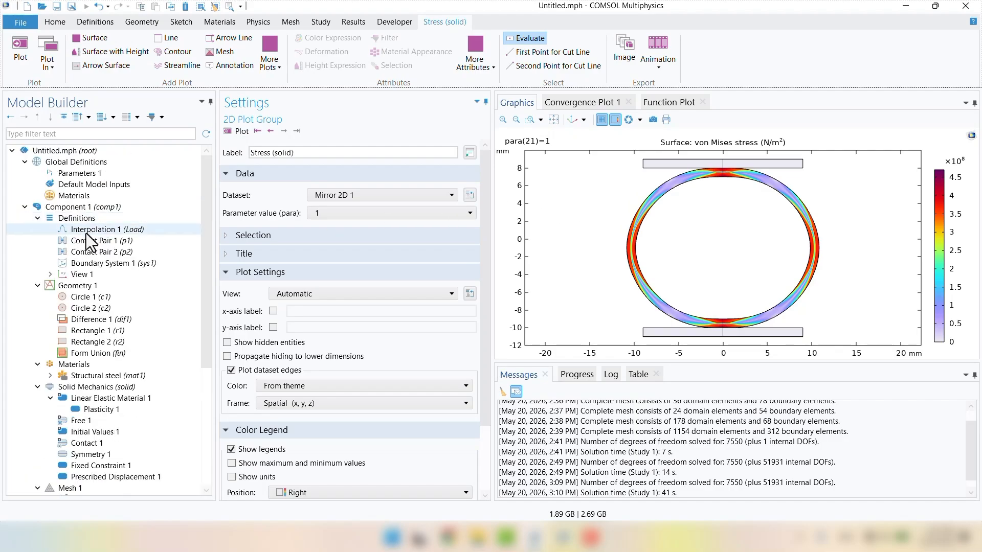
click(86, 233)
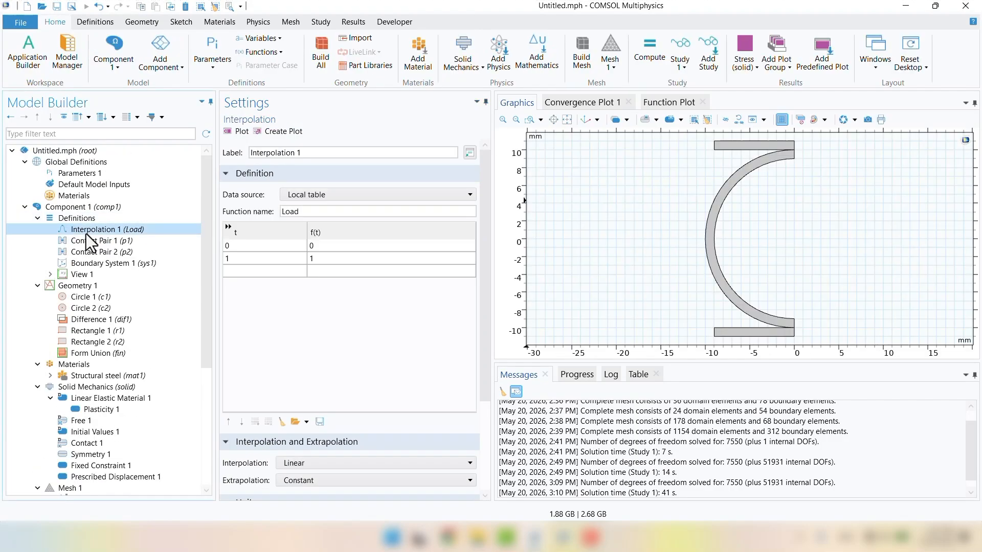
click(249, 274)
text(2)
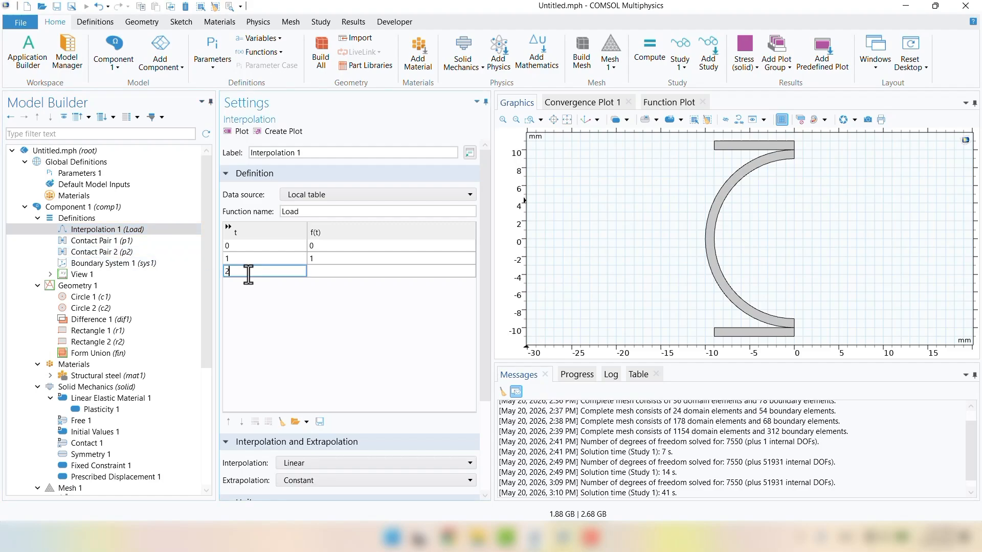
click(324, 271)
text(0)
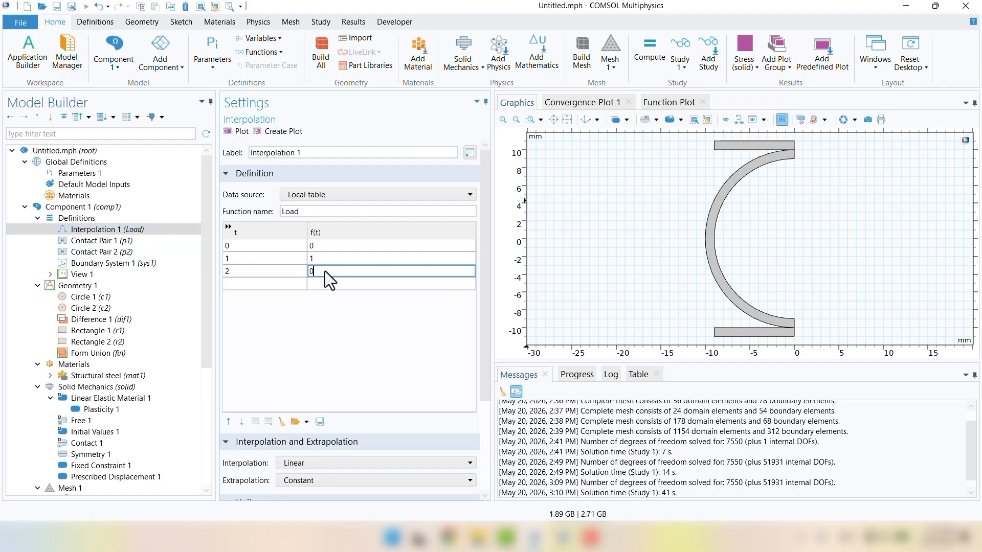
click(238, 136)
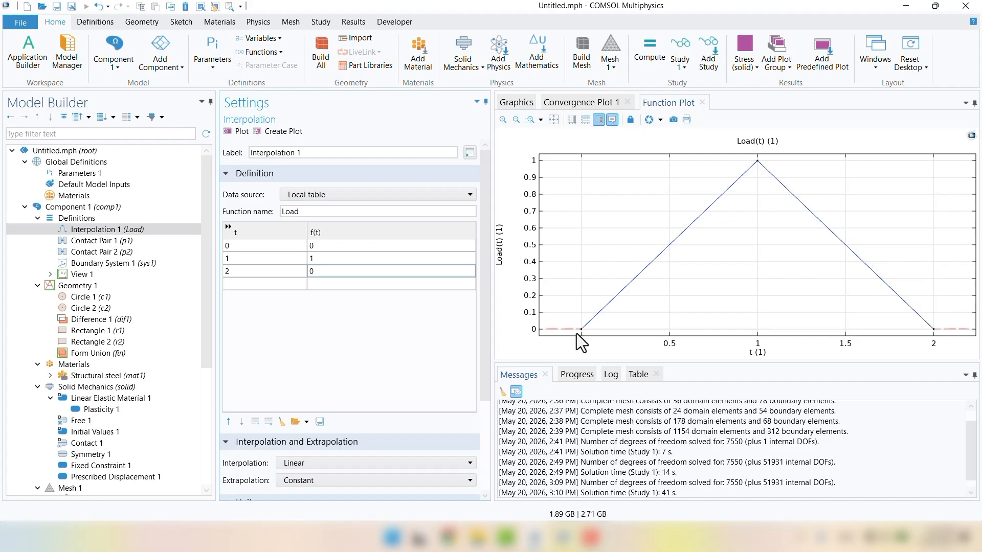
mouse_move(755, 162)
Change the para value list in the Stationary step to range(0,0.05,2) and compute the study
scroll(155, 403, down, 4)
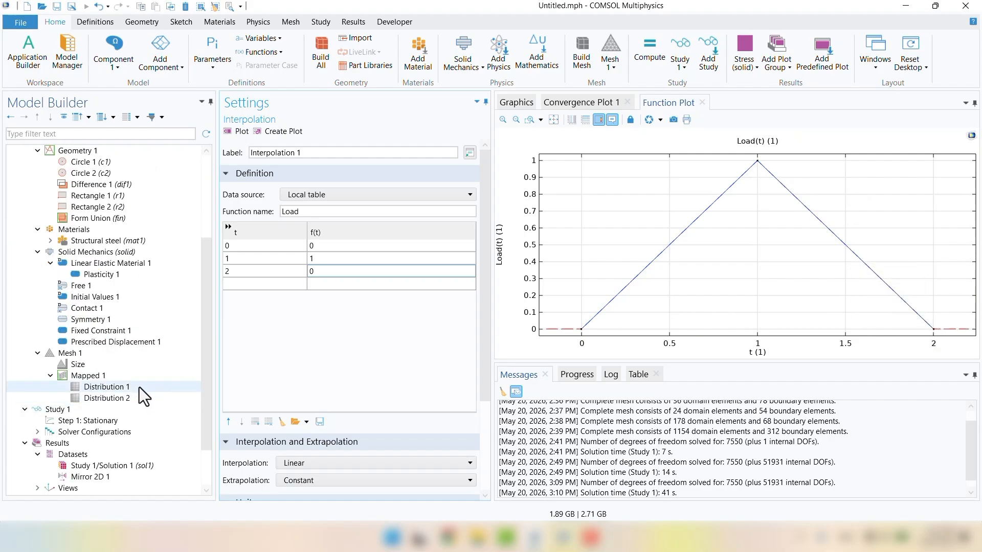
click(76, 421)
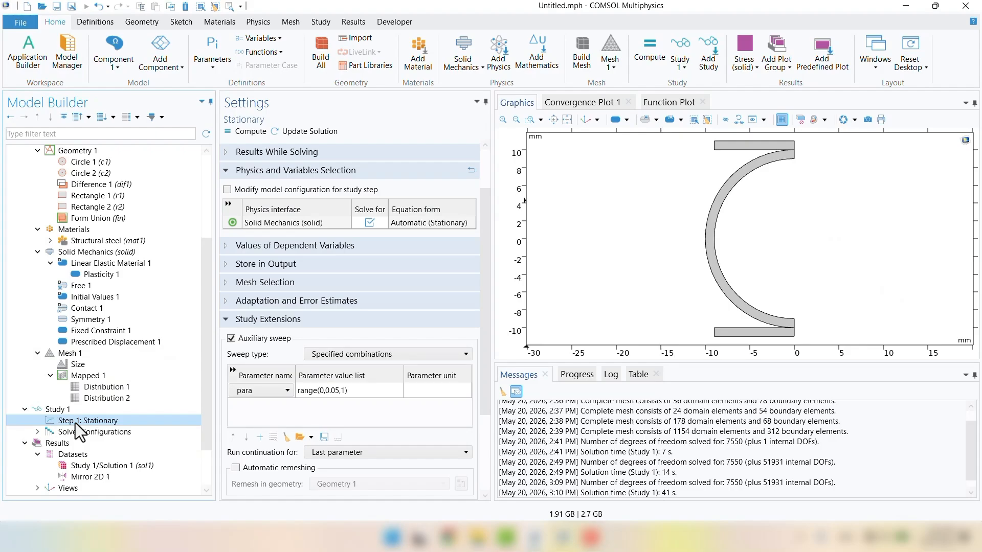
click(345, 390)
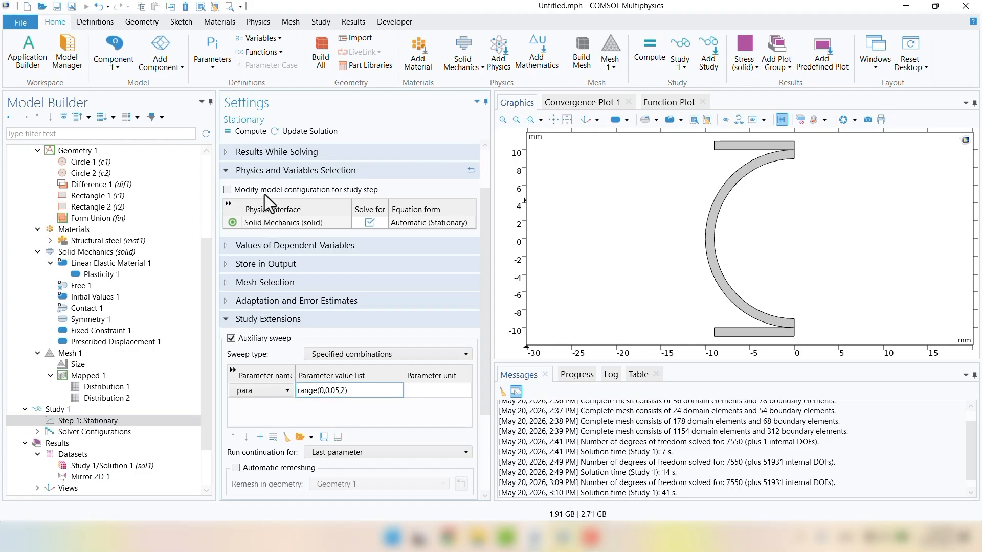
click(244, 135)
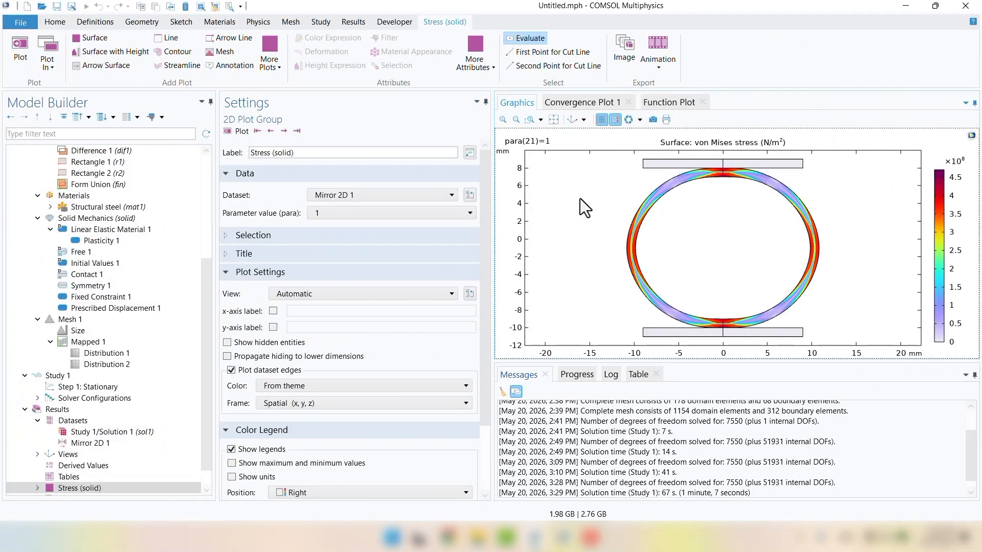
Plot the mirrored stress at para 2 and examine the contact area between the ring and the upper jaw
click(353, 214)
scroll(343, 297, down, 2)
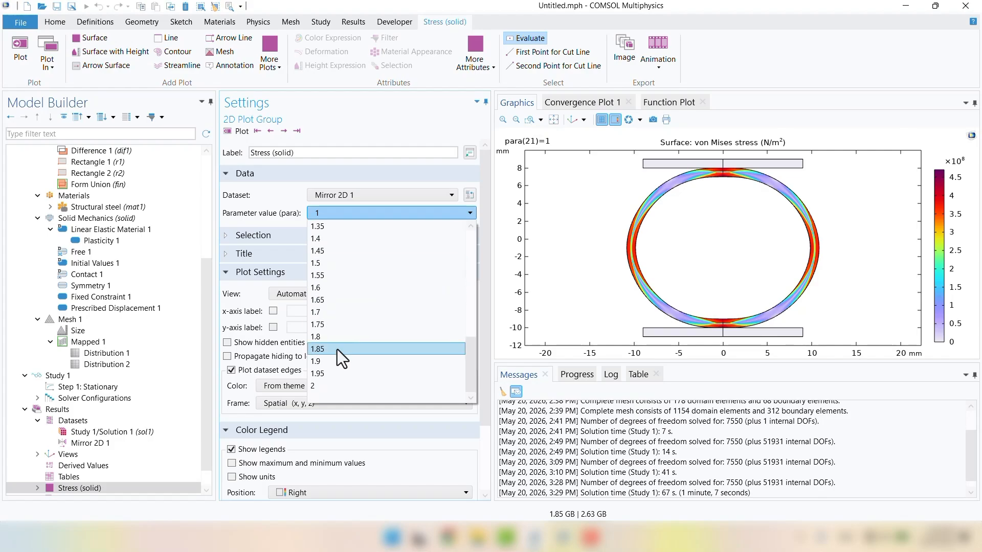
click(338, 382)
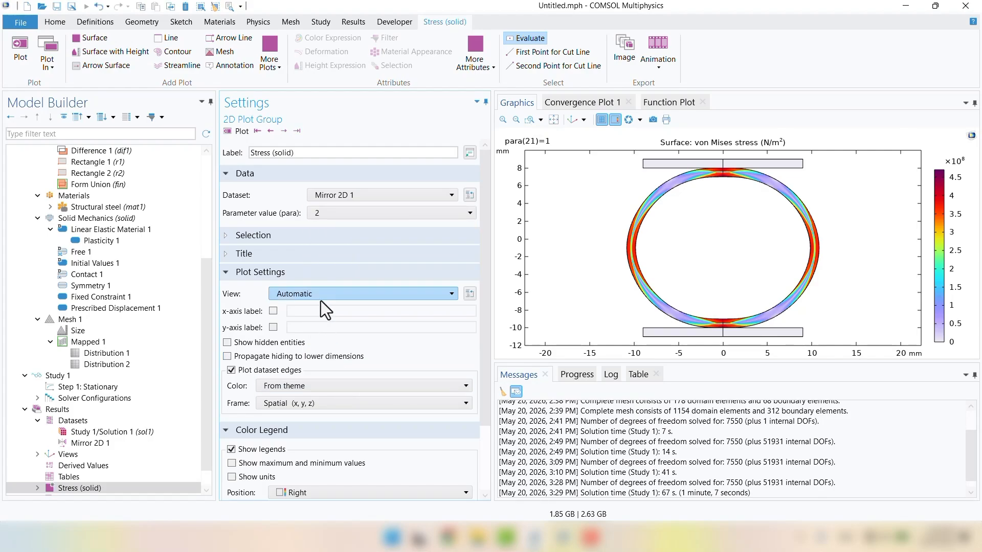
click(225, 133)
drag(723, 209, 718, 247)
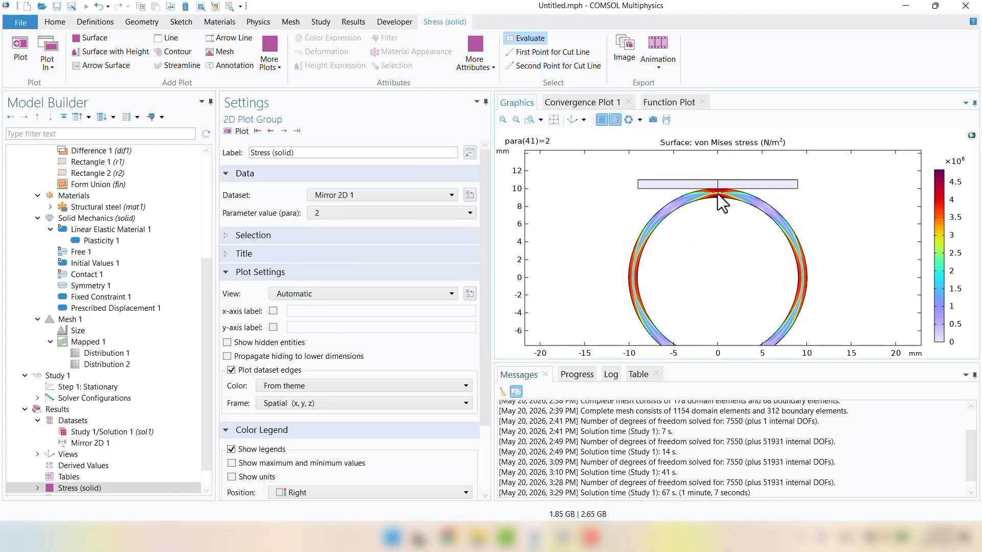
scroll(717, 193, up, 5)
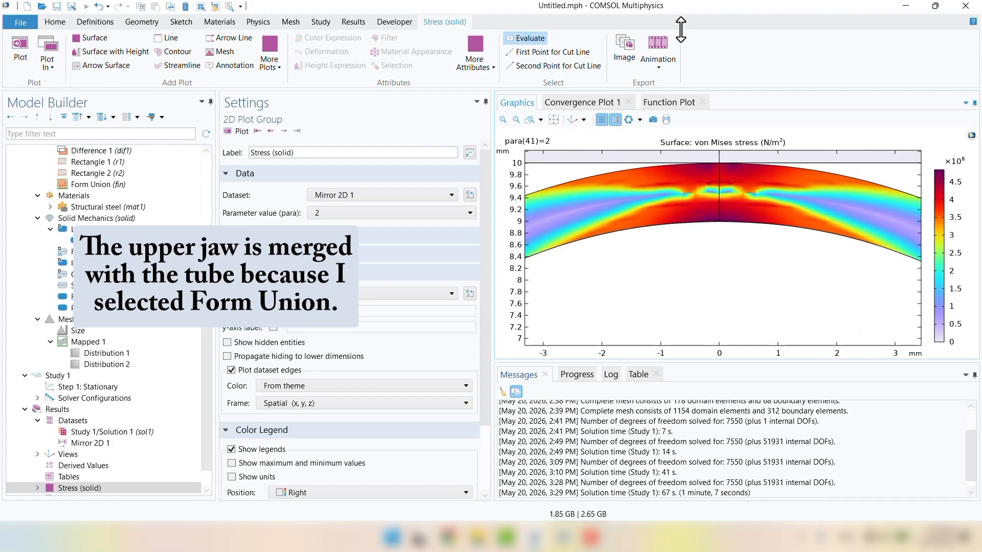
scroll(681, 129, down, 5)
drag(633, 283, 616, 267)
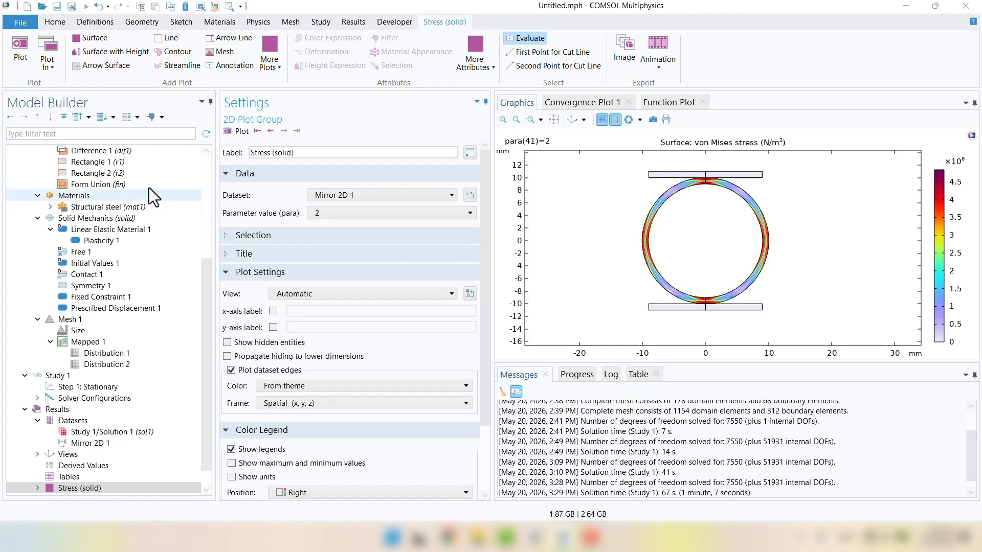
Finalize the geometry with Form an assembly instead of a union, build it, and rebuild Mesh 1
click(104, 185)
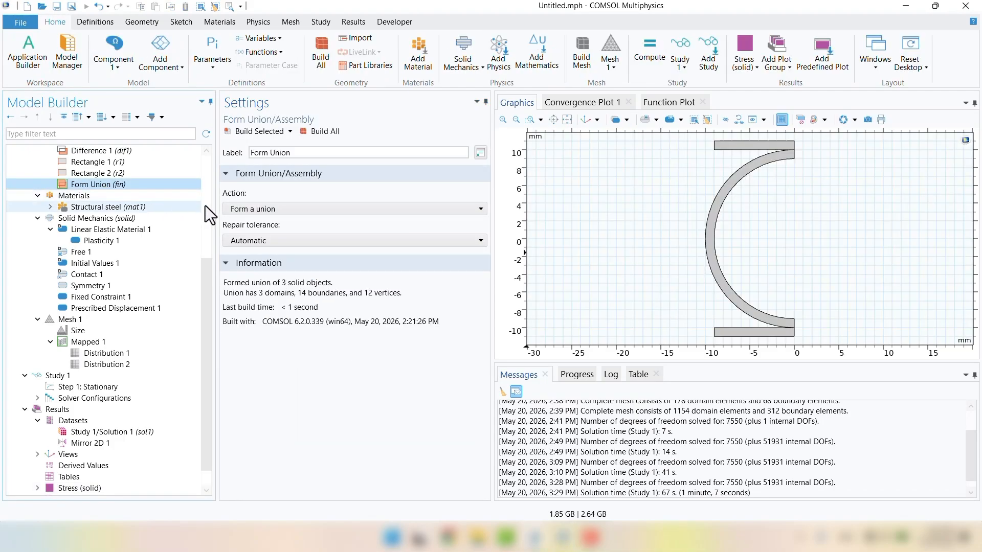
click(251, 209)
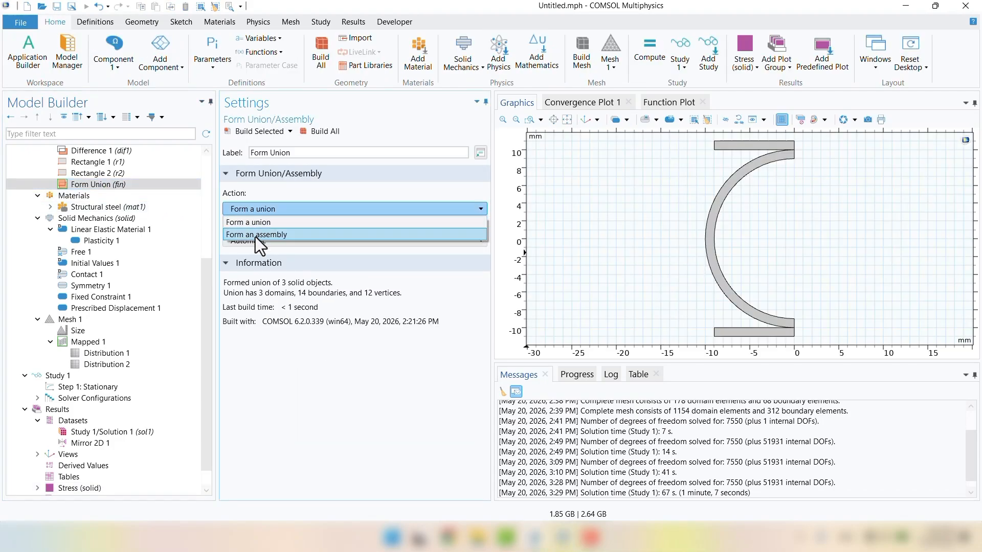
click(256, 235)
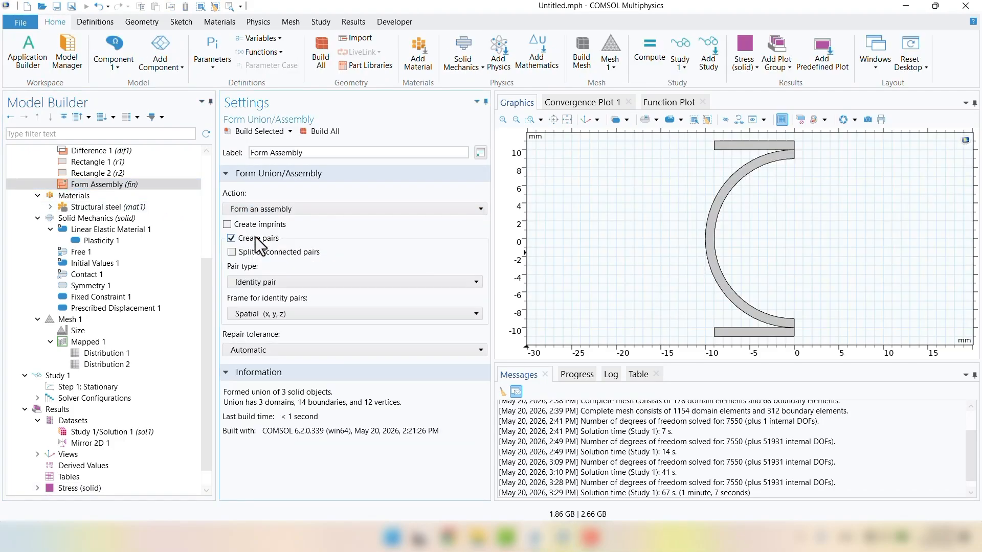
click(323, 132)
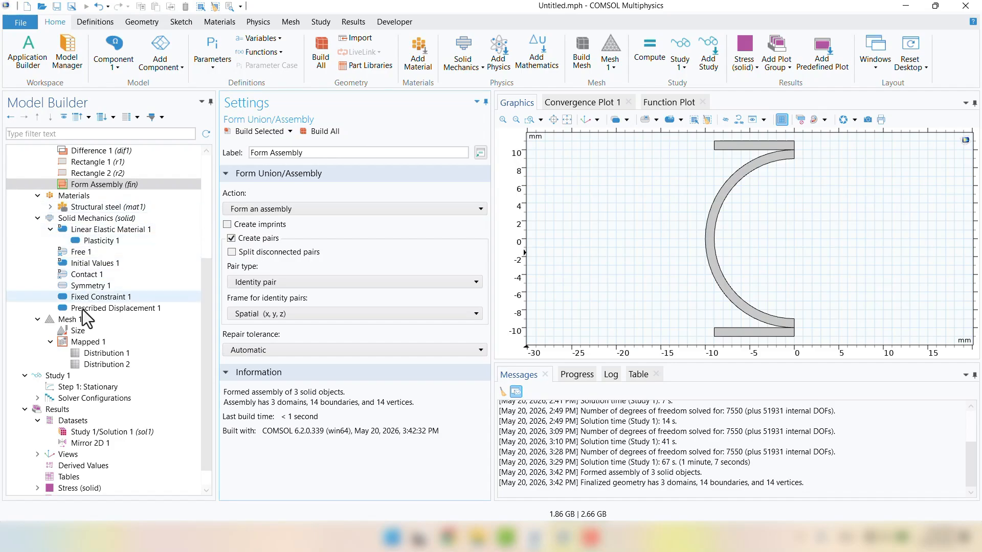
click(65, 321)
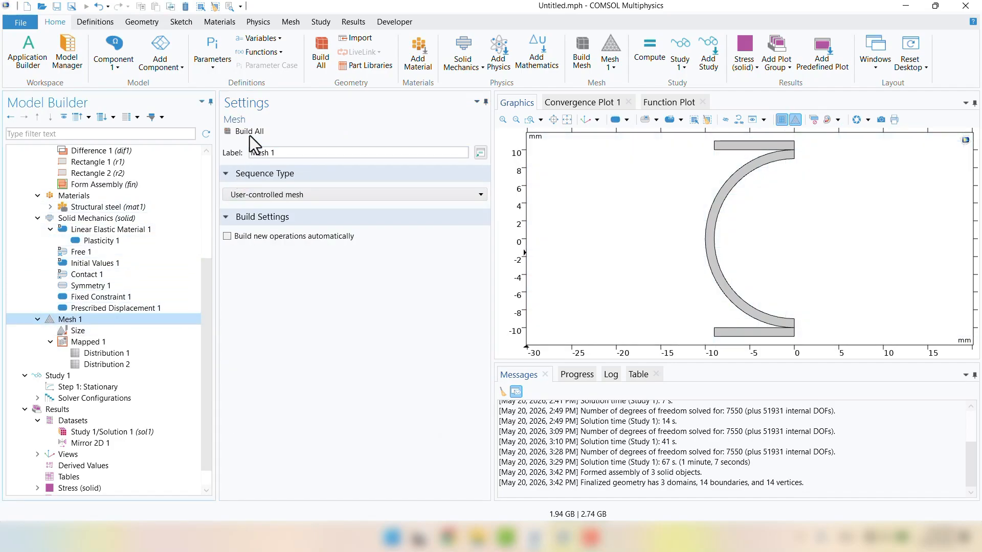
click(250, 130)
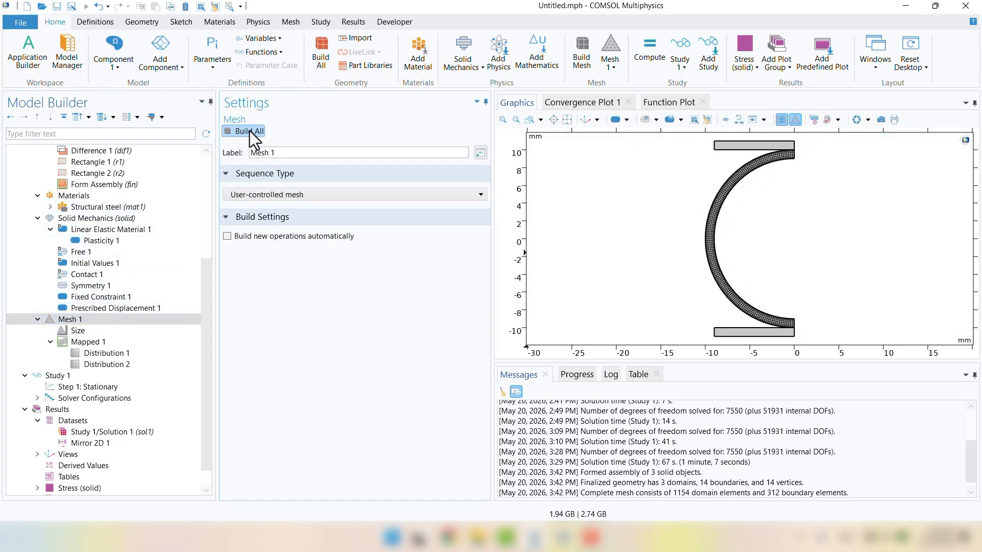
Check the selections of Prescribed Displacement 1, Fixed Constraint 1, Symmetry 1 and Contact 1 in Solid Mechanics
click(143, 307)
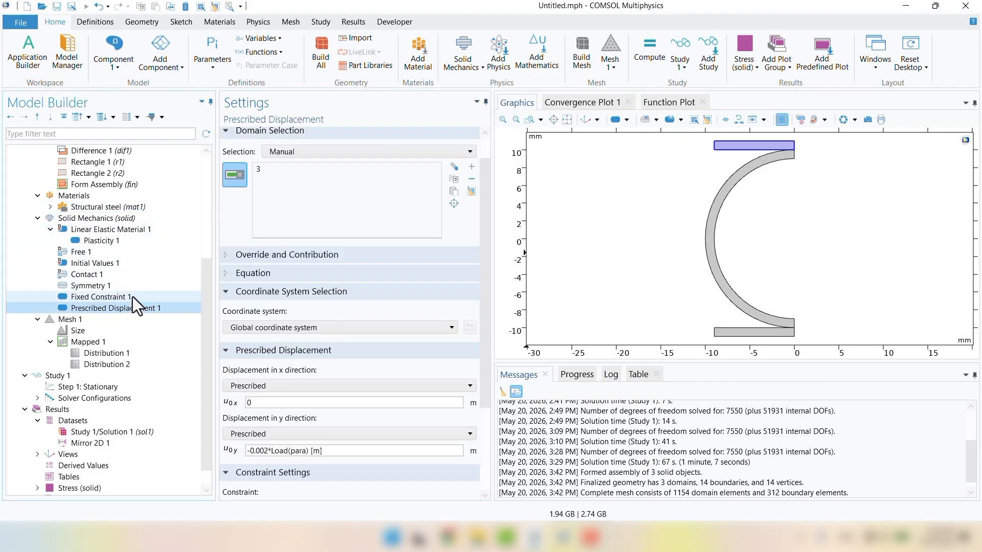
click(133, 297)
click(115, 287)
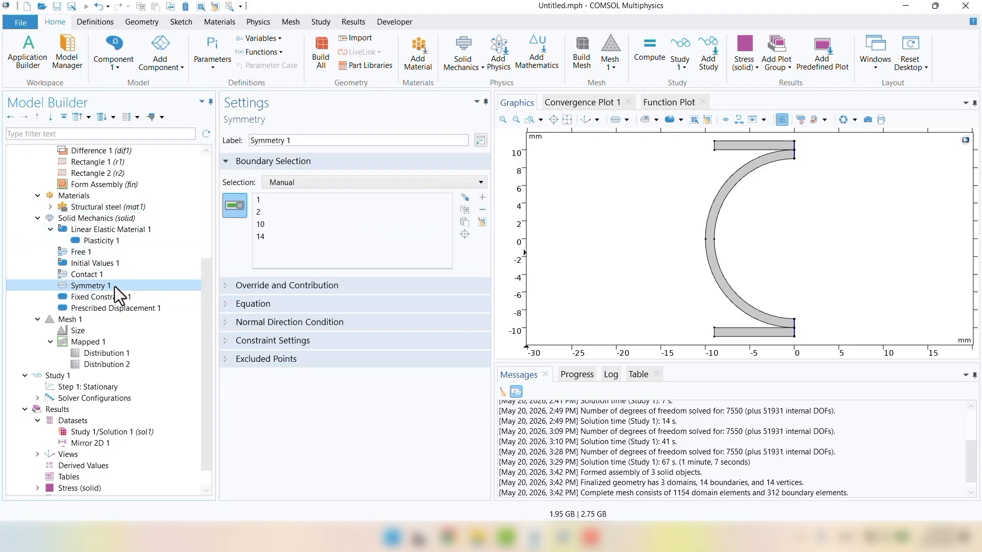
click(97, 274)
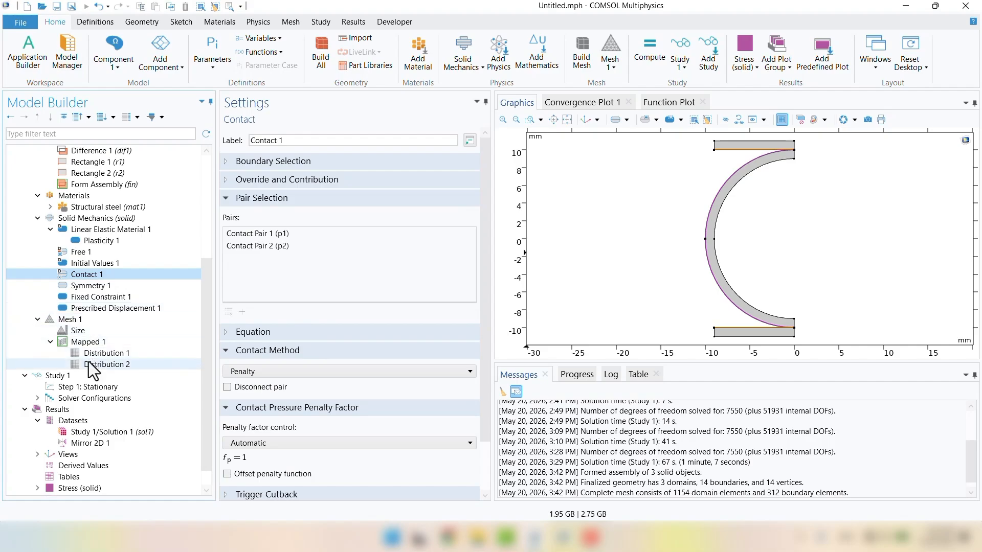
Try to compute Study 1 with the assembly geometry
click(64, 376)
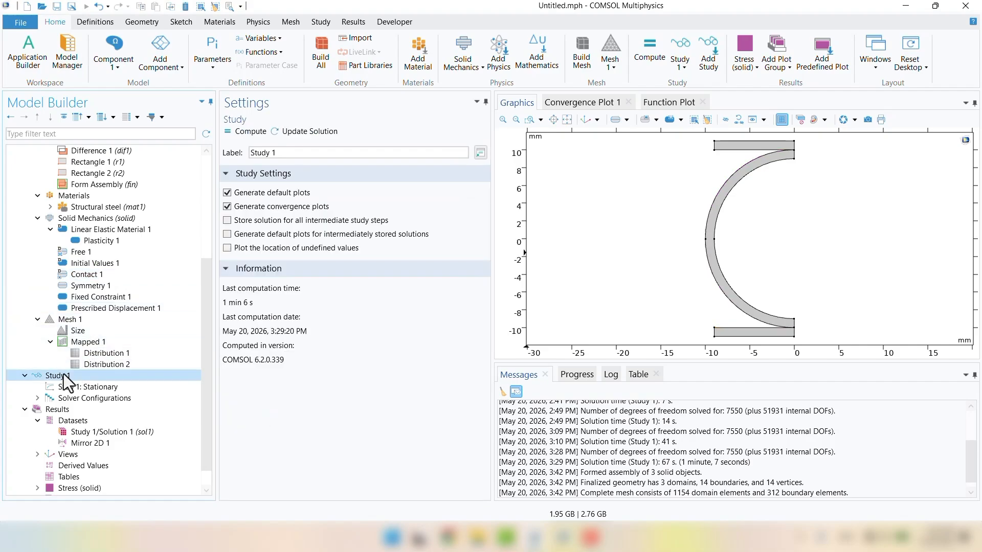
click(226, 134)
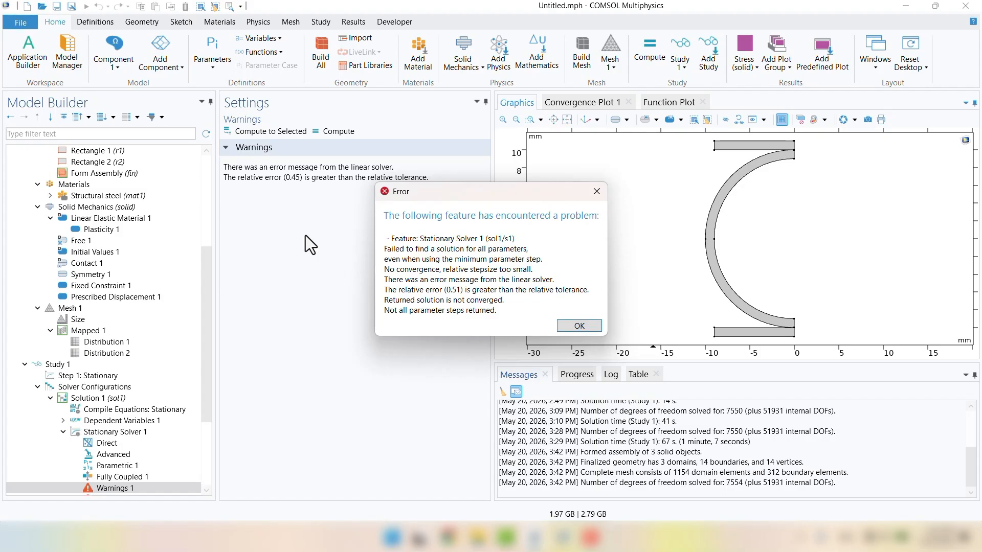
click(575, 324)
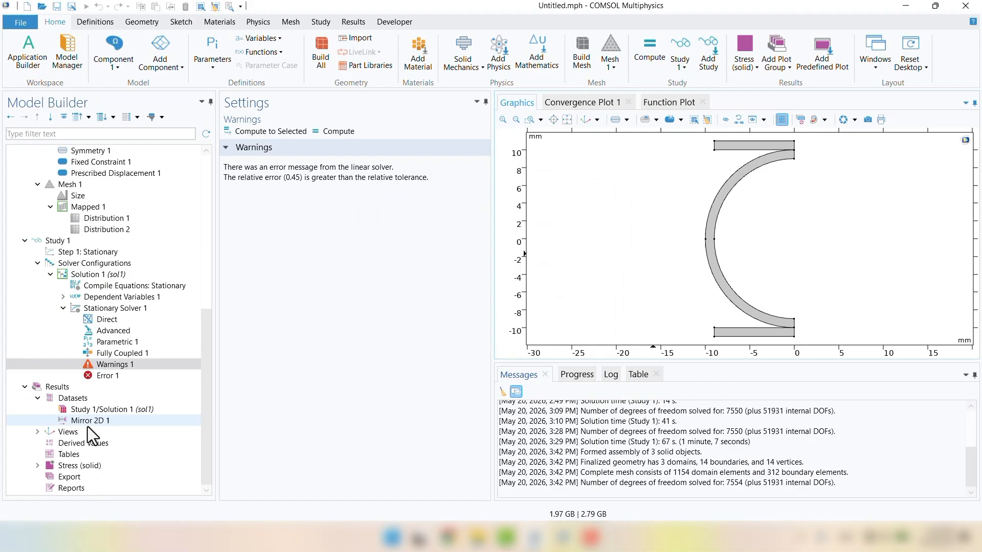
Show the Stress (solid) plot and examine the whole ring and both jaws at the last solved para value
click(85, 462)
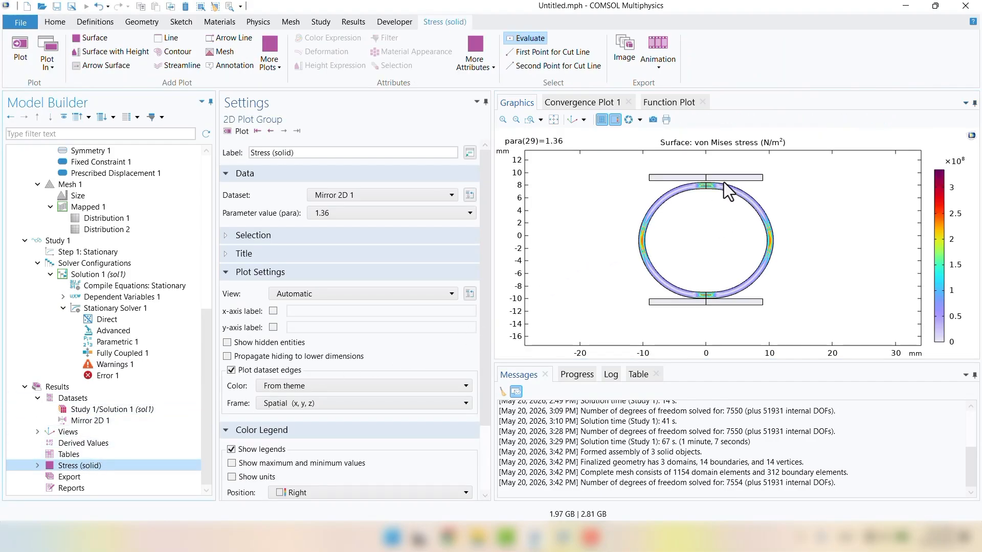
scroll(723, 182, up, 3)
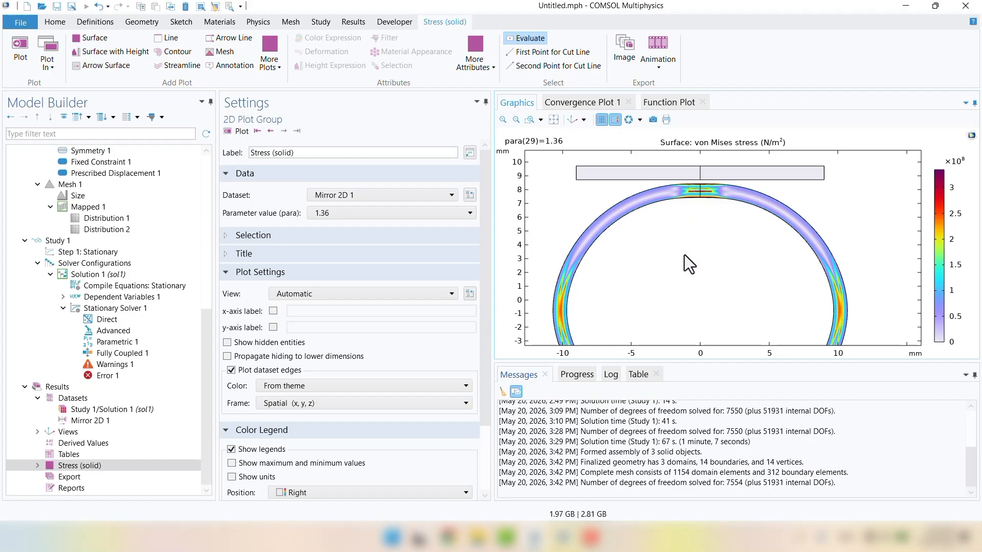
middle_drag(684, 256, 692, 298)
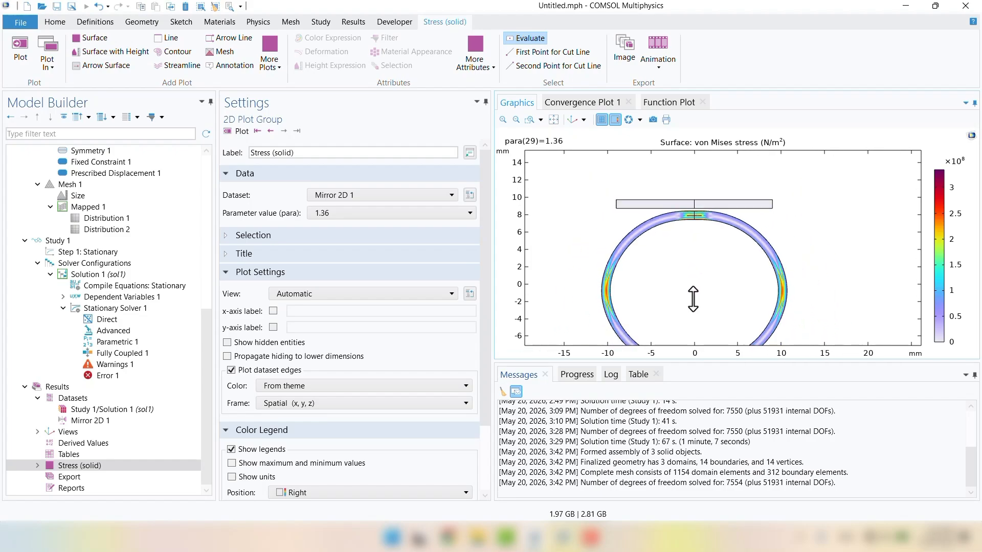
right_drag(692, 298, 691, 253)
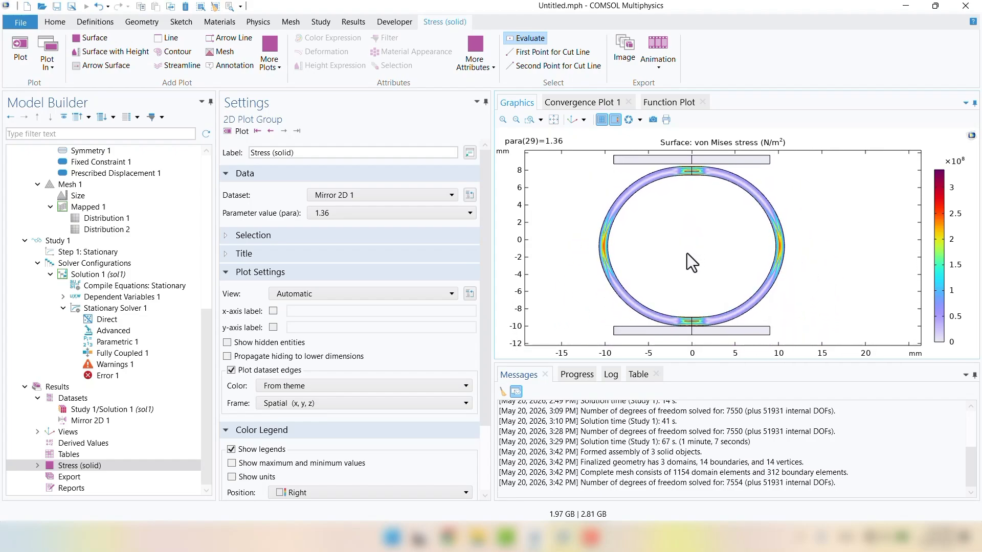
Step the mirrored stress plot back through the solved para values to 1.05 and forward to 1.25 to examine the unloading
click(261, 131)
click(294, 130)
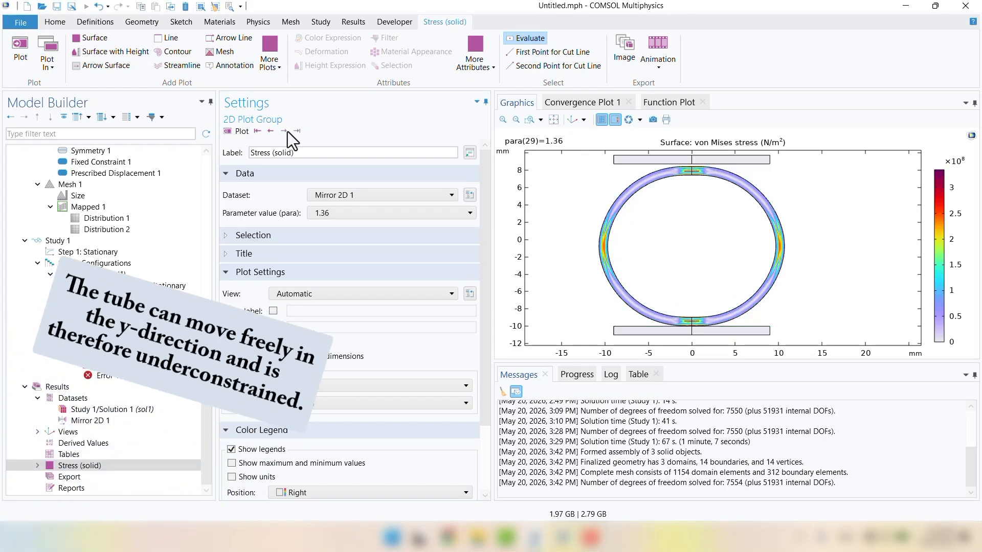
click(269, 131)
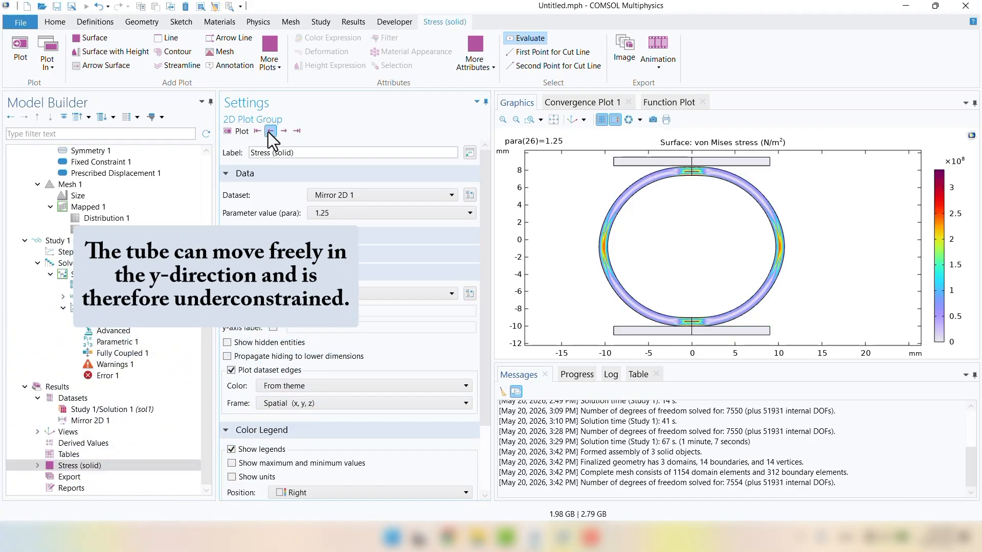
click(270, 131)
click(270, 131)
click(269, 131)
click(271, 130)
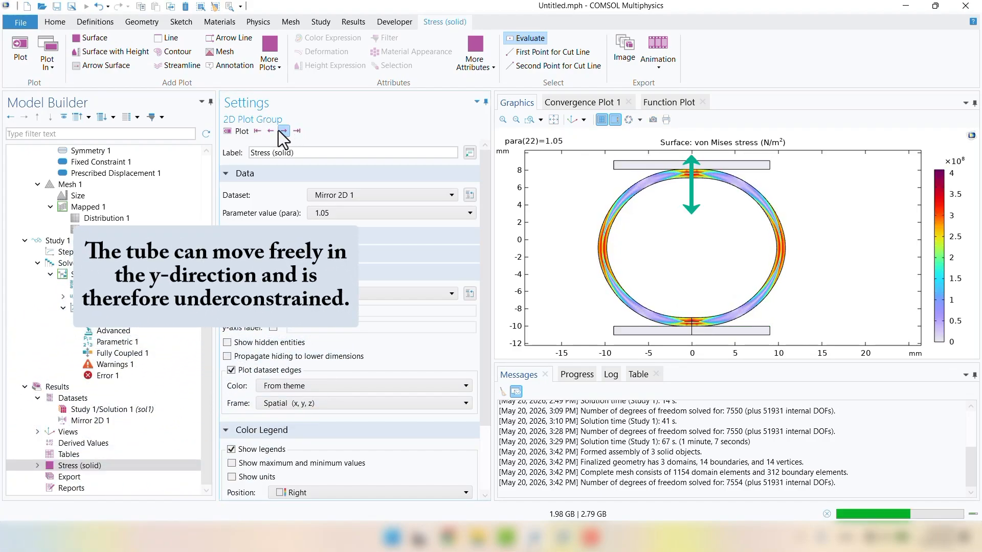
click(278, 131)
click(278, 131)
click(278, 130)
click(278, 130)
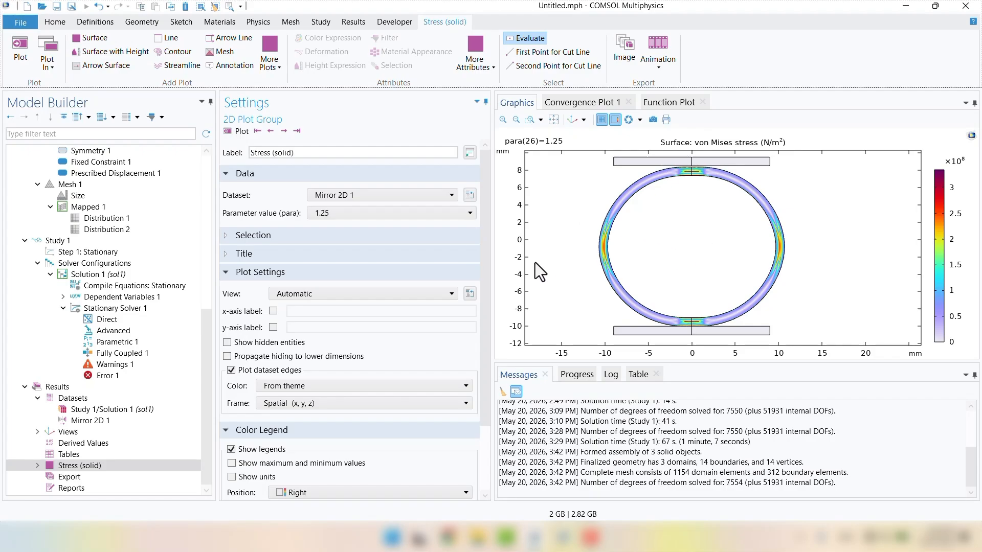
Add a point-level Prescribed Displacement to Solid Mechanics on points 3 and 10, where the ring meets the lower jaw on the symmetry axis
scroll(143, 273, up, 3)
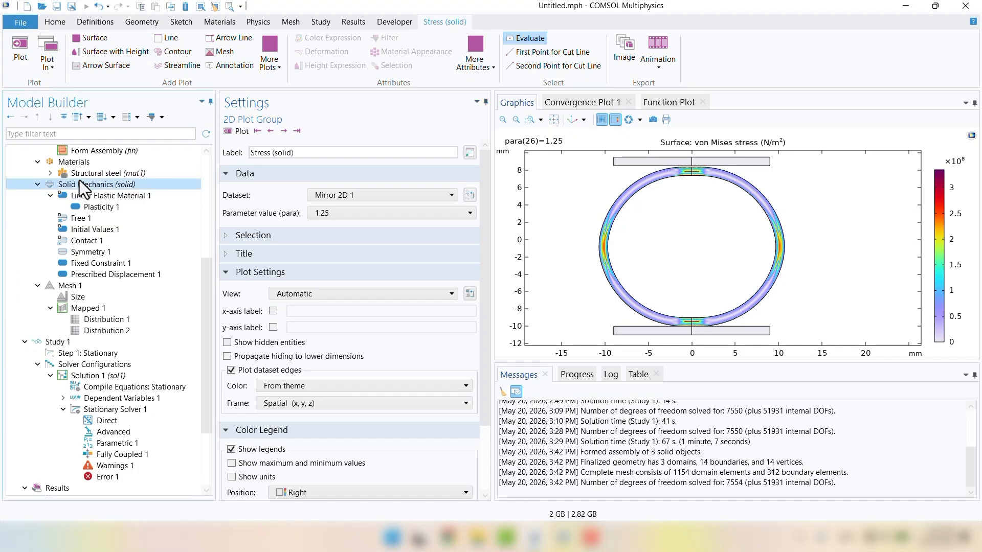
right_click(81, 185)
mouse_move(207, 276)
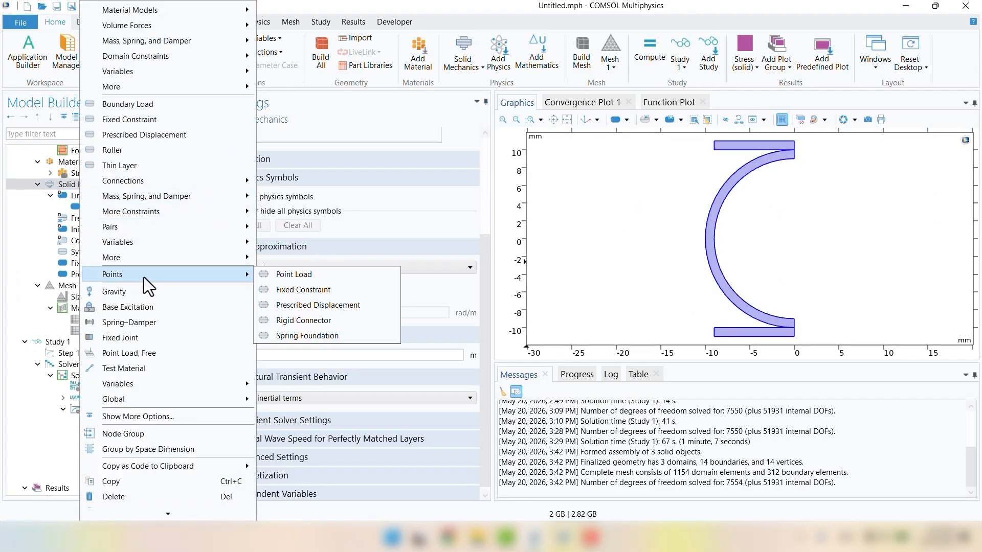
click(375, 304)
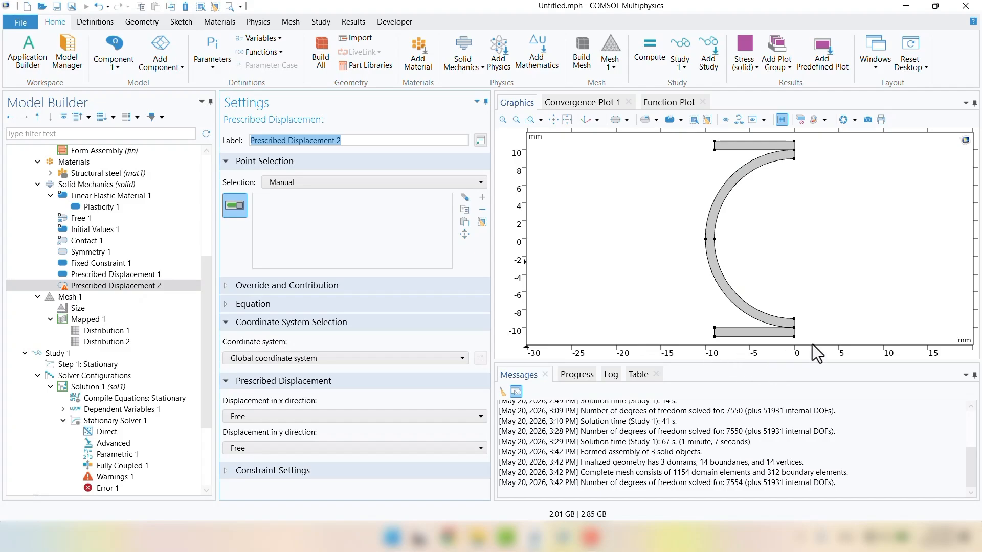
middle_drag(804, 326, 787, 138)
right_drag(788, 313, 795, 247)
middle_drag(755, 276, 718, 170)
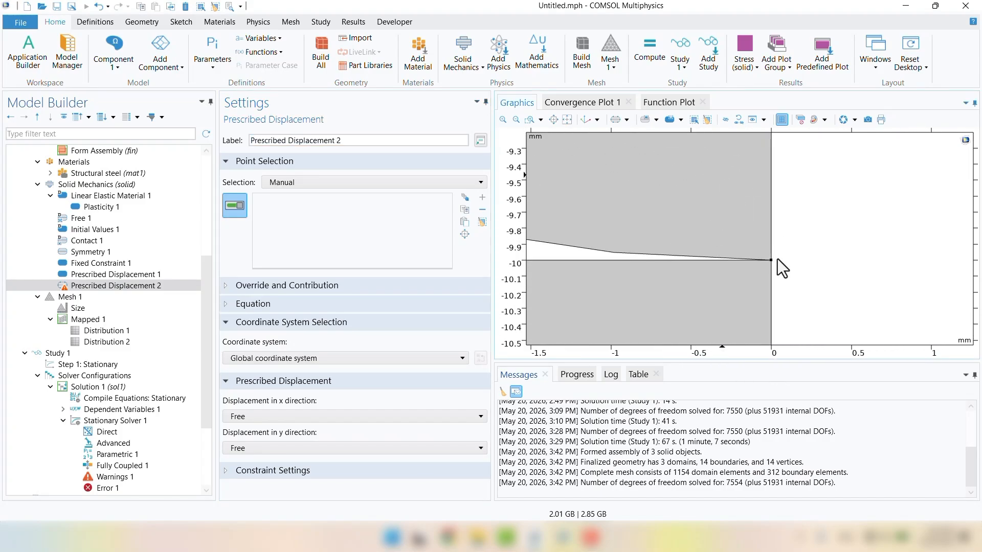
click(773, 260)
click(772, 260)
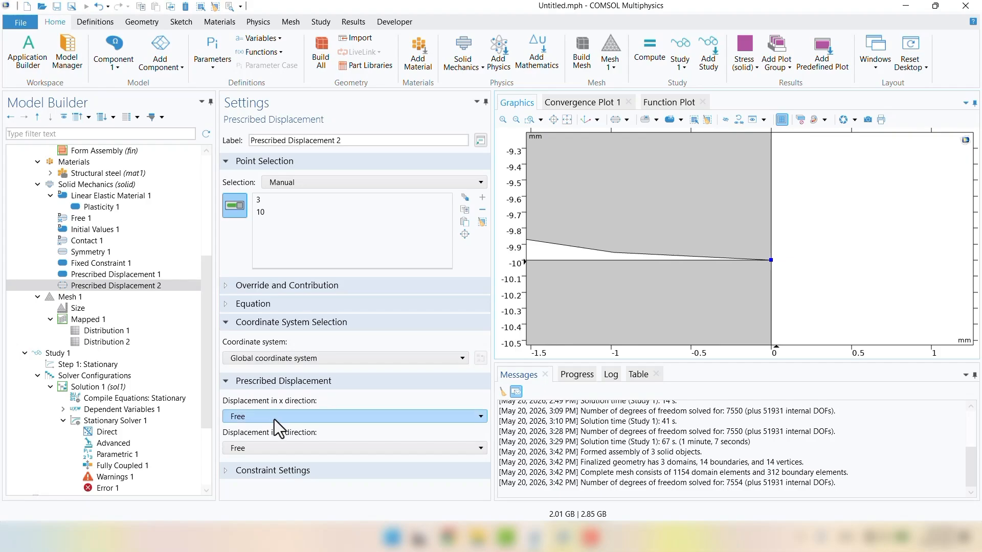
Set the y displacement of Prescribed Displacement 2 to Prescribed with a value of 0
click(268, 449)
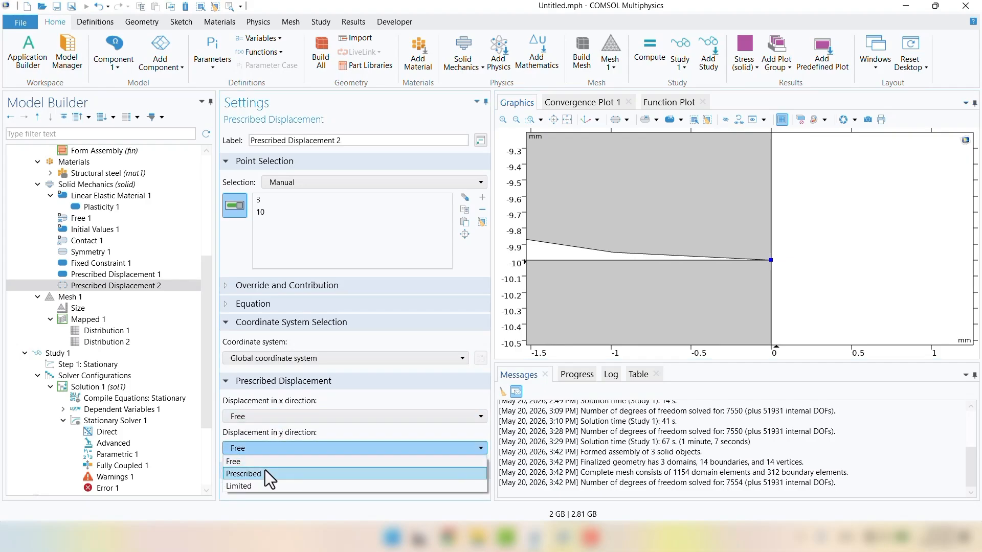
click(265, 472)
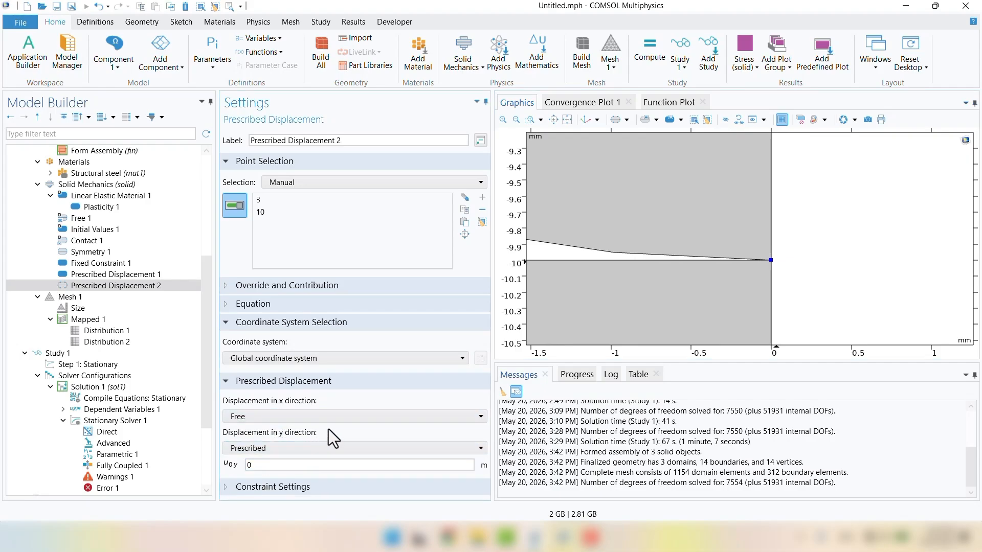
scroll(828, 307, down, 5)
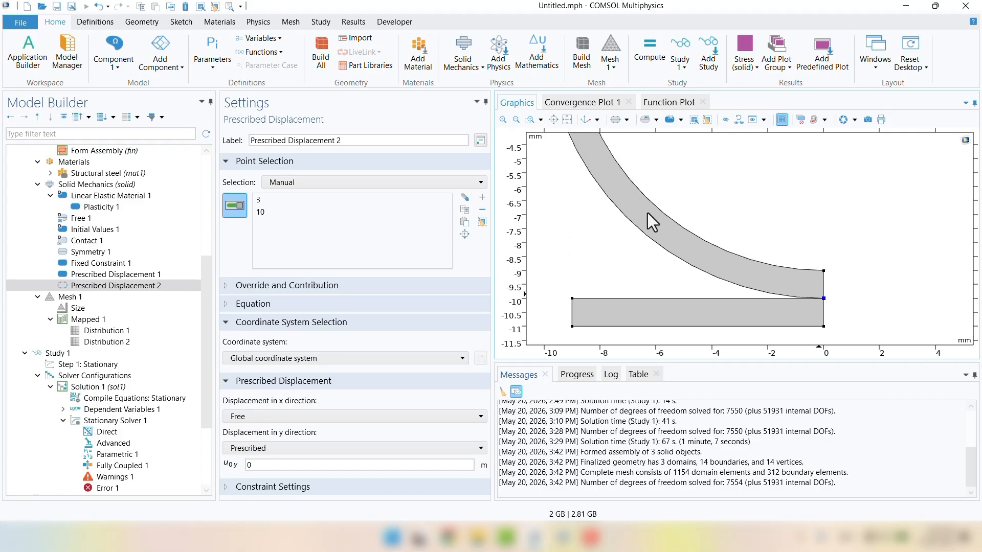
scroll(829, 334, down, 4)
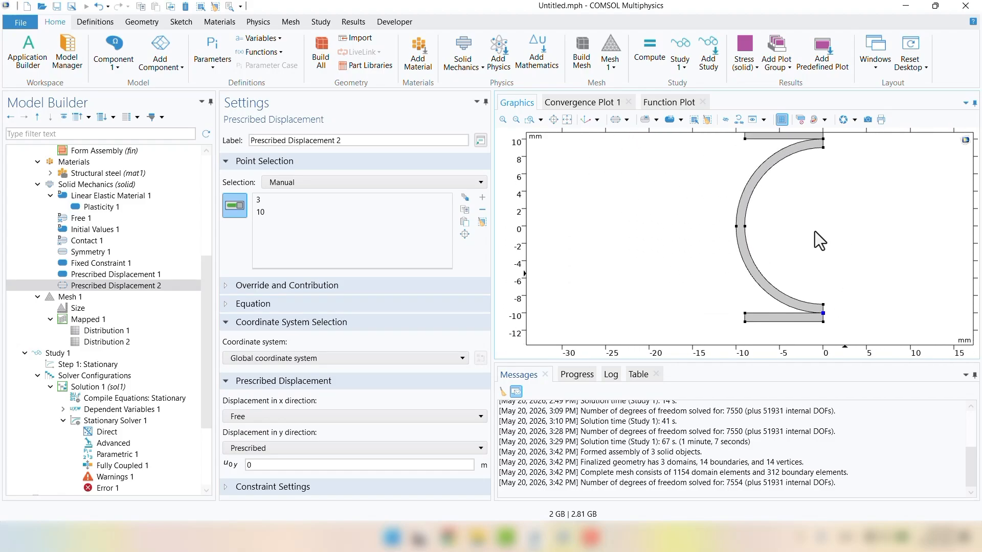
Recompute Study 1 and plot the mirrored stress at para 2 with the ring and both jaws in view
click(70, 354)
click(230, 131)
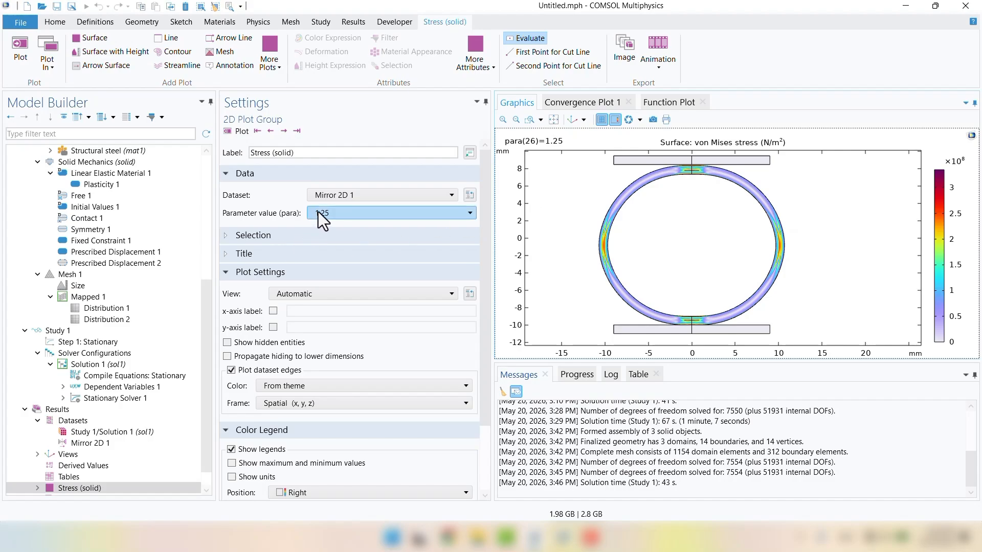
click(297, 131)
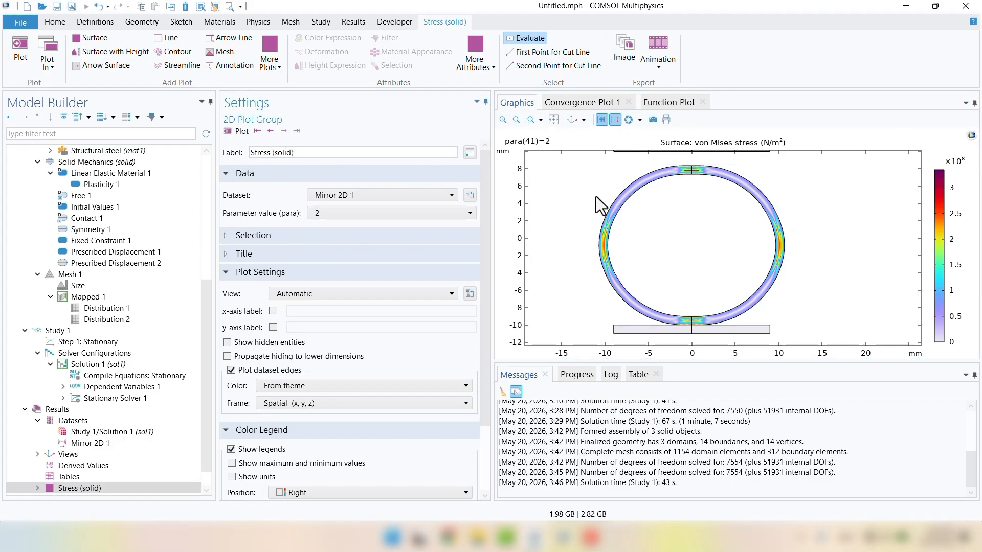
scroll(596, 198, down, 2)
right_drag(606, 214, 612, 229)
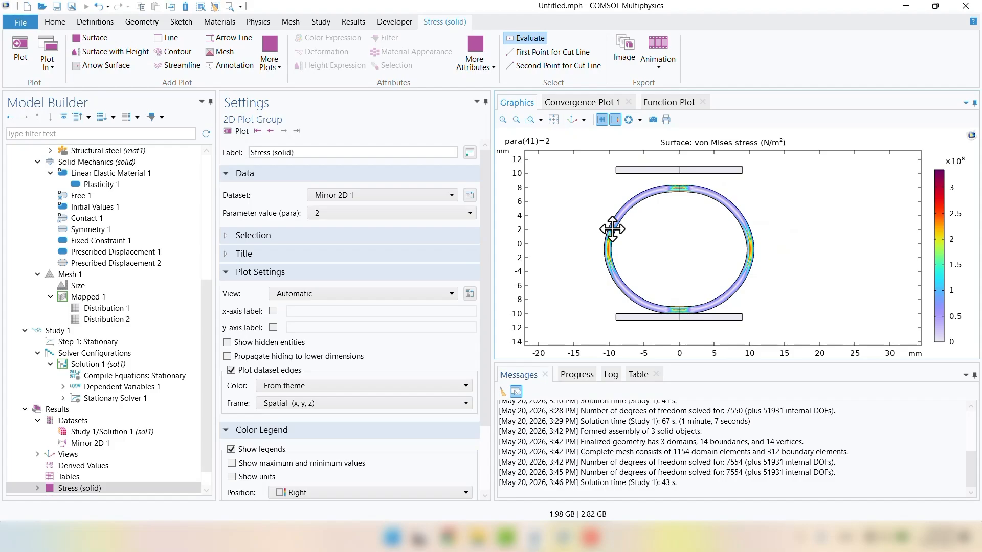